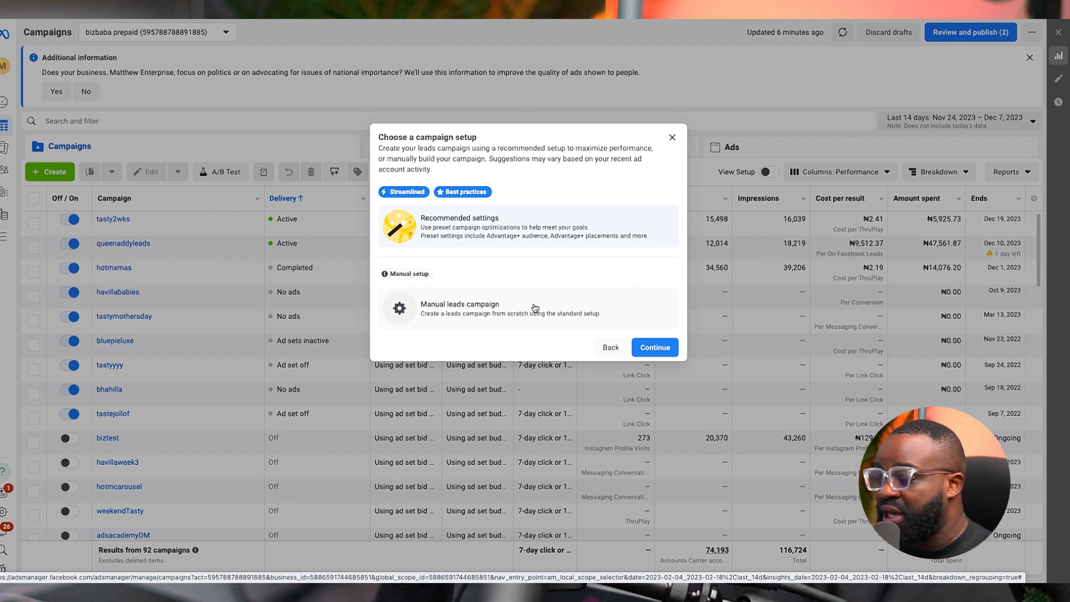
- Create the leads campaign using the Manual leads campaign setup
left_click(535, 309)
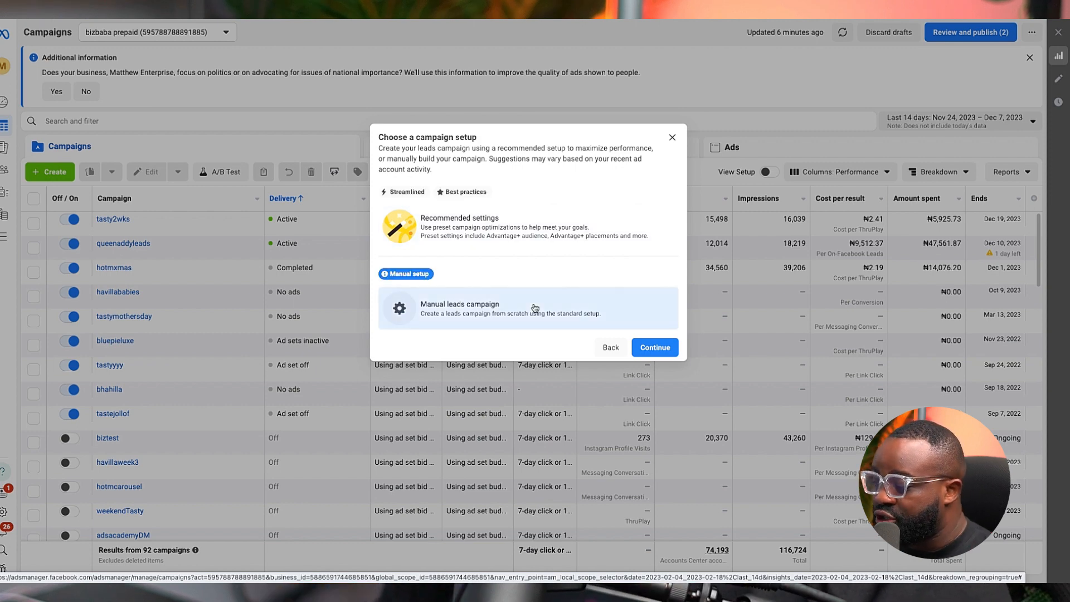
left_click(655, 347)
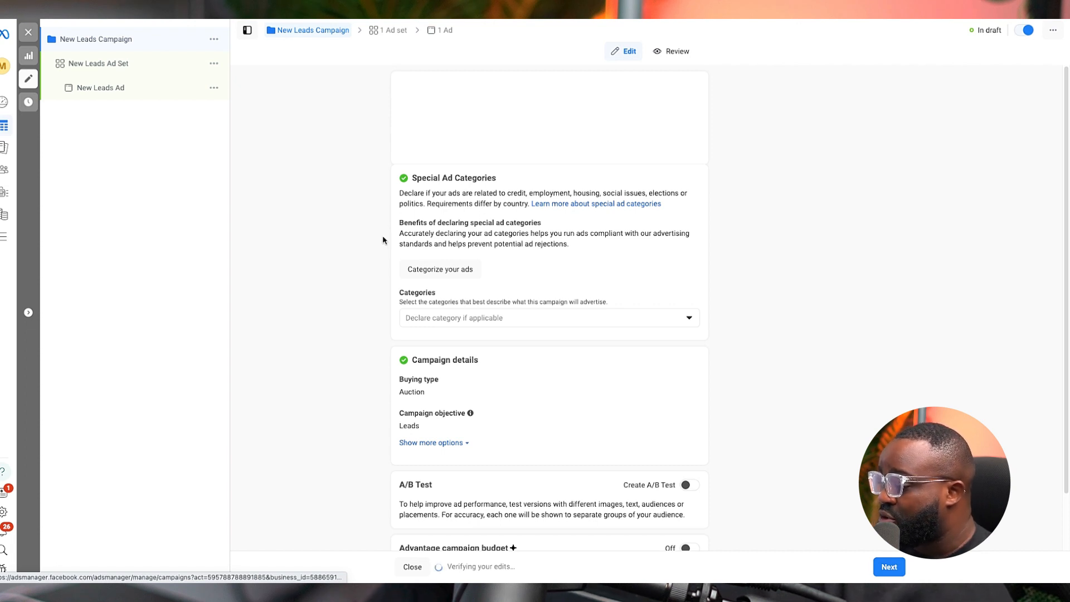
- Rename the campaign as "test campaign for real estate"
scroll(382, 209, "down", 1)
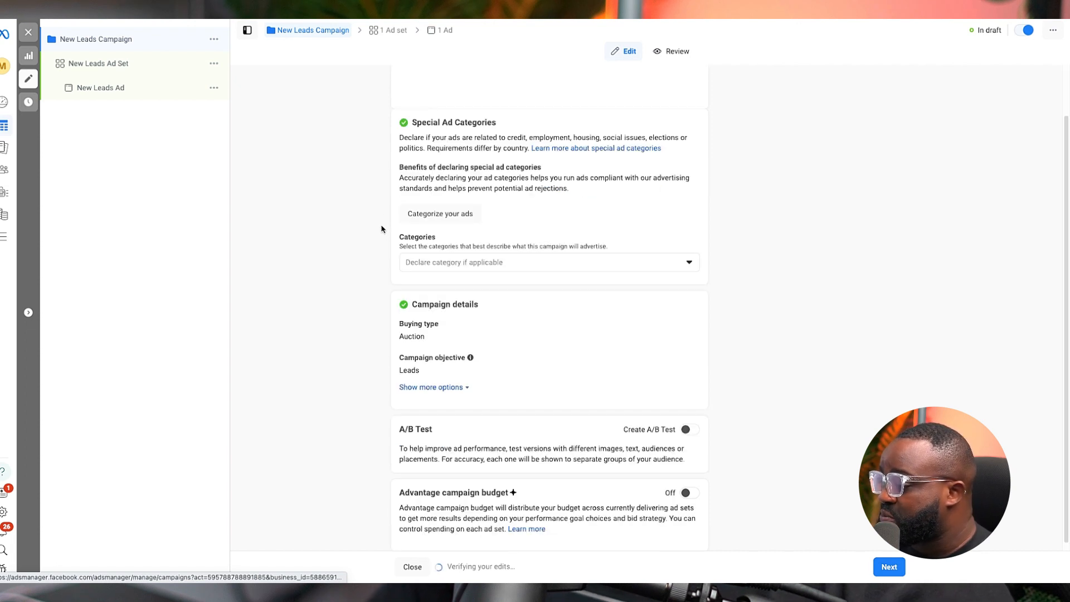
scroll(382, 226, "up", 1)
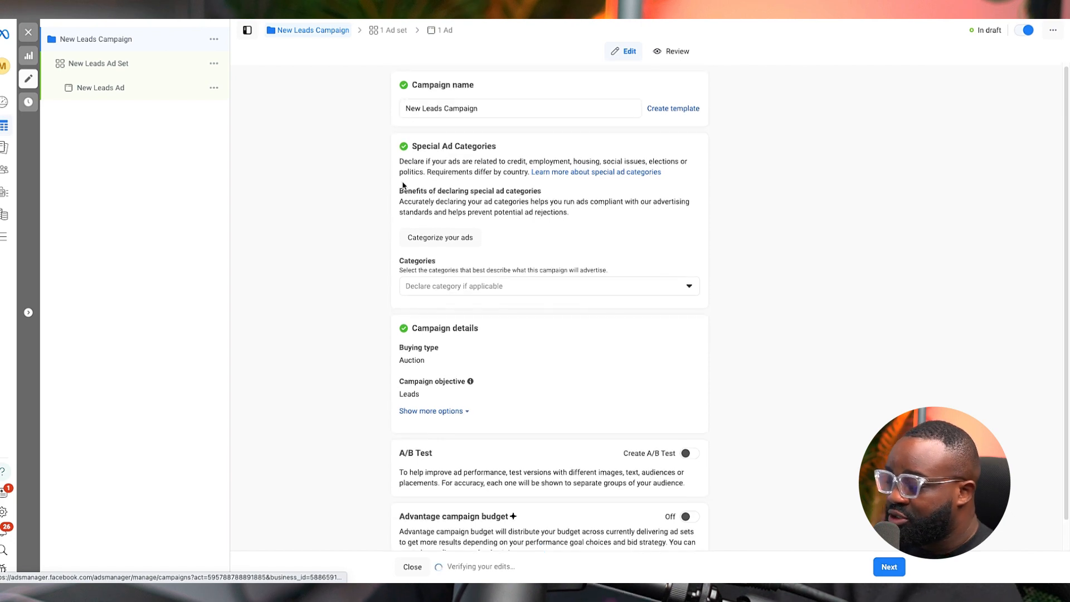
left_click(490, 108)
key("ctrl+a")
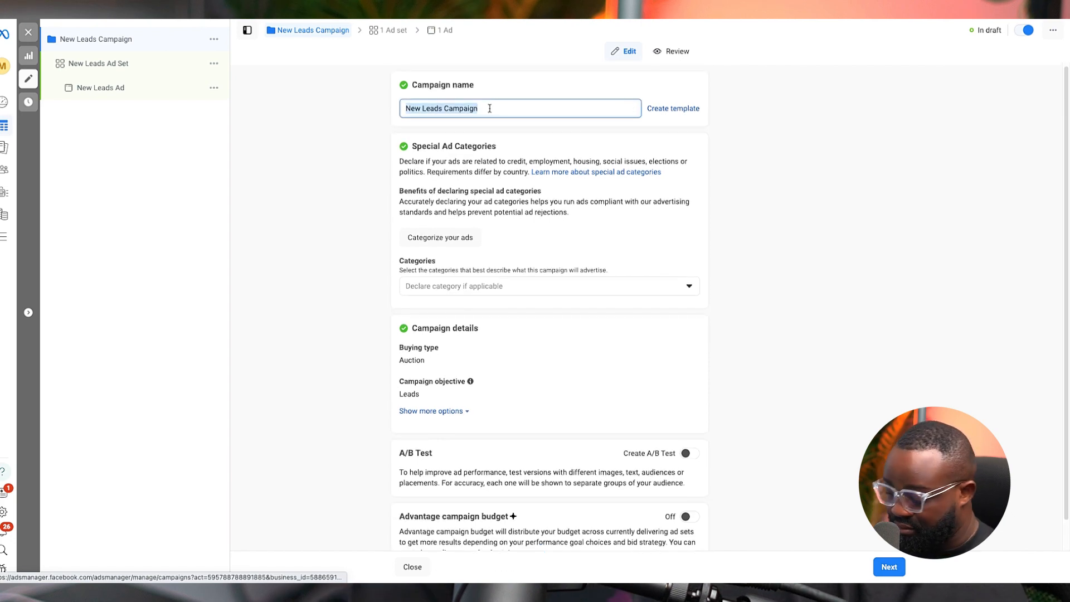
type("tet")
key("BackSpace")
type("st ca")
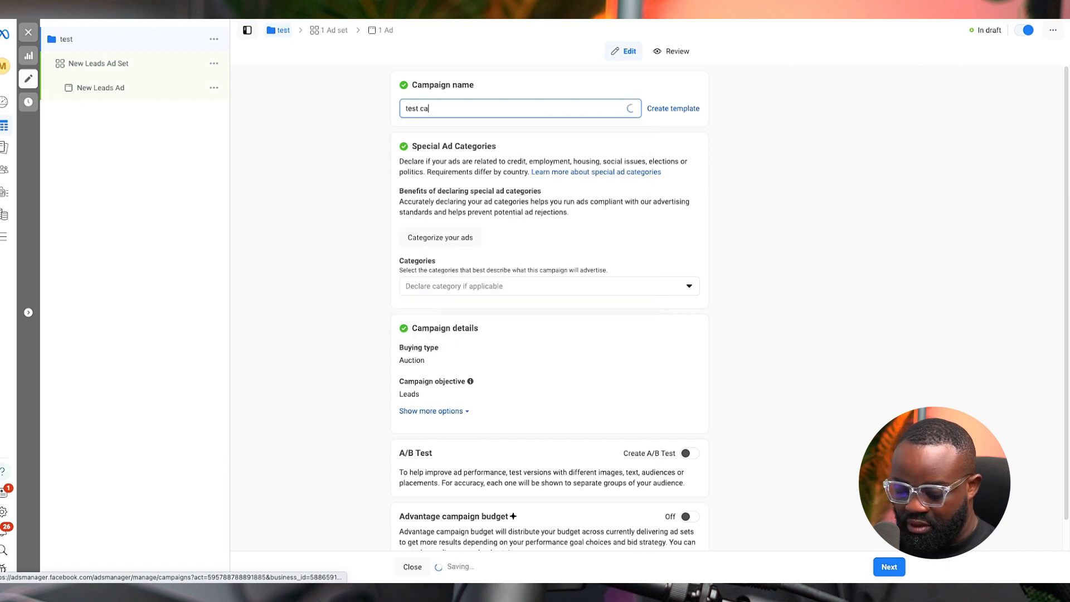
type("mpaign for real")
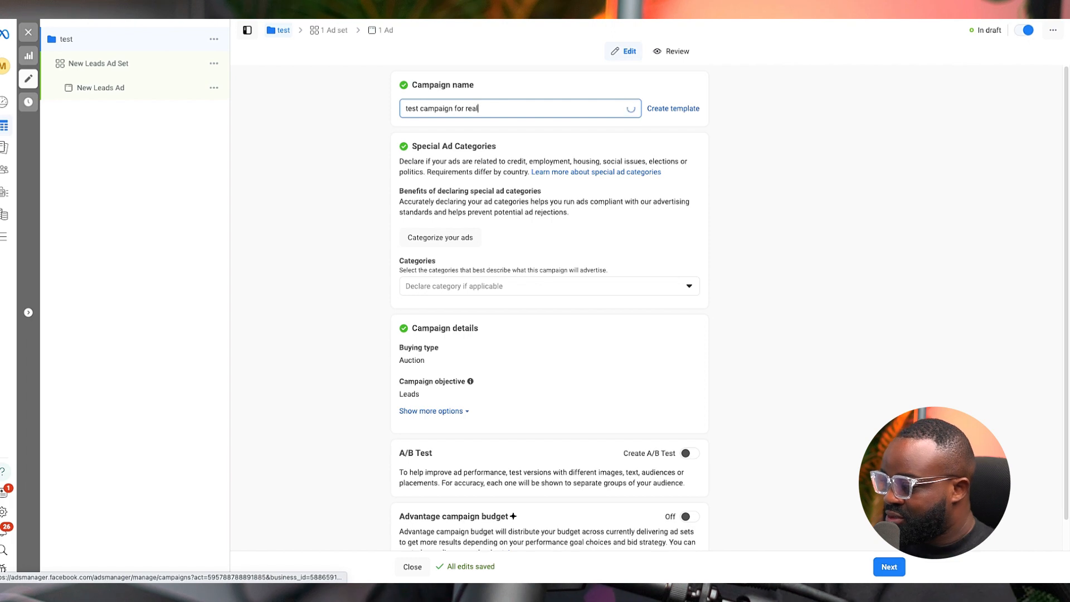
type(" etate")
key("BackSpace")
key("BackSpace")
key("BackSpace")
type("state")
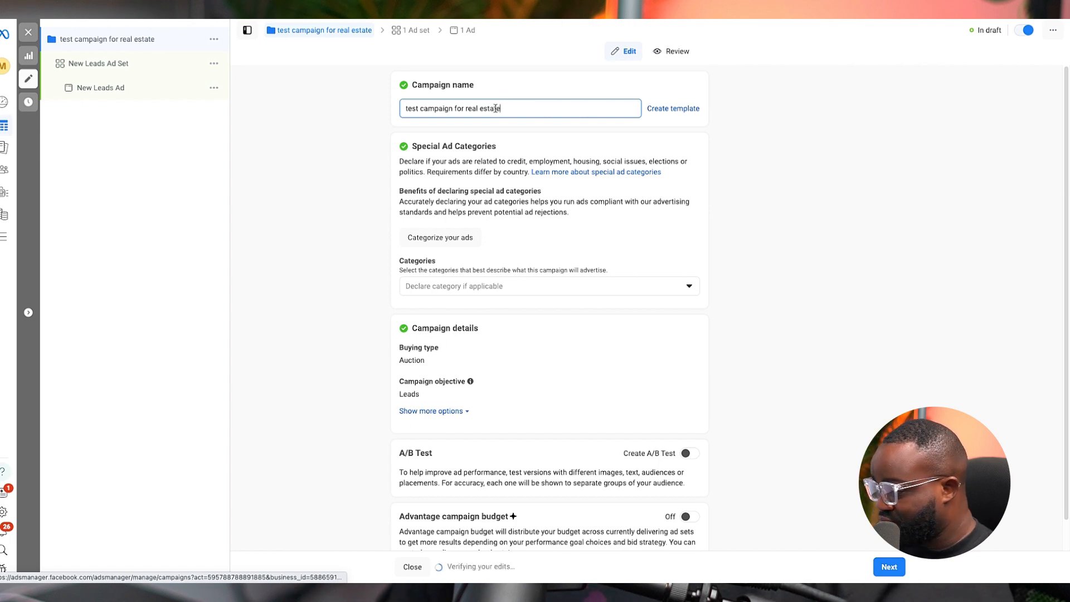
- Review the remaining campaign settings and continue to the ad set settings
scroll(646, 301, "down", 1)
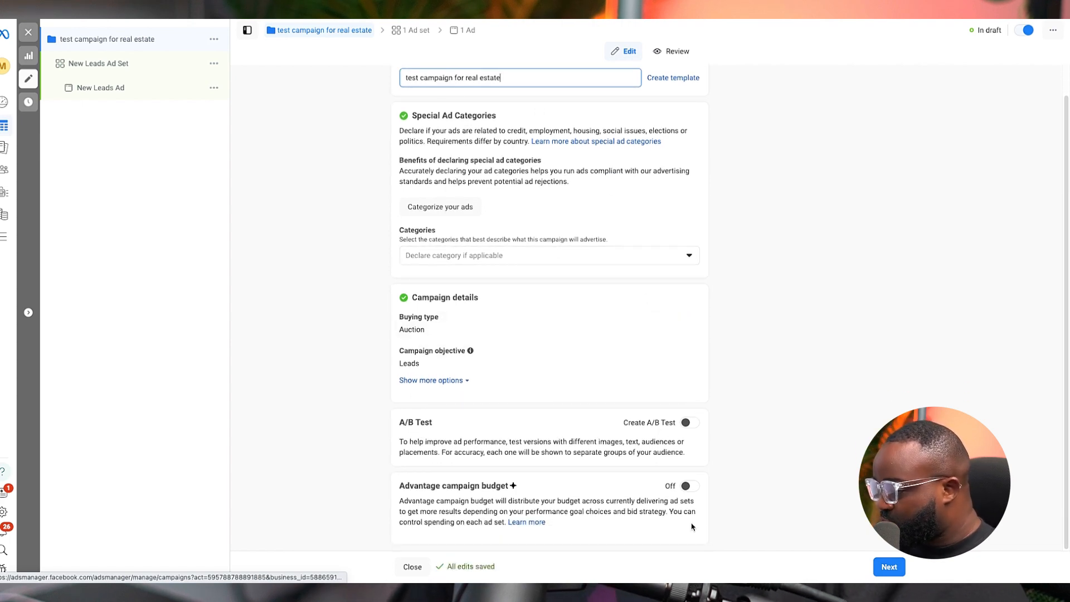
scroll(588, 243, "up", 1)
scroll(574, 341, "down", 1)
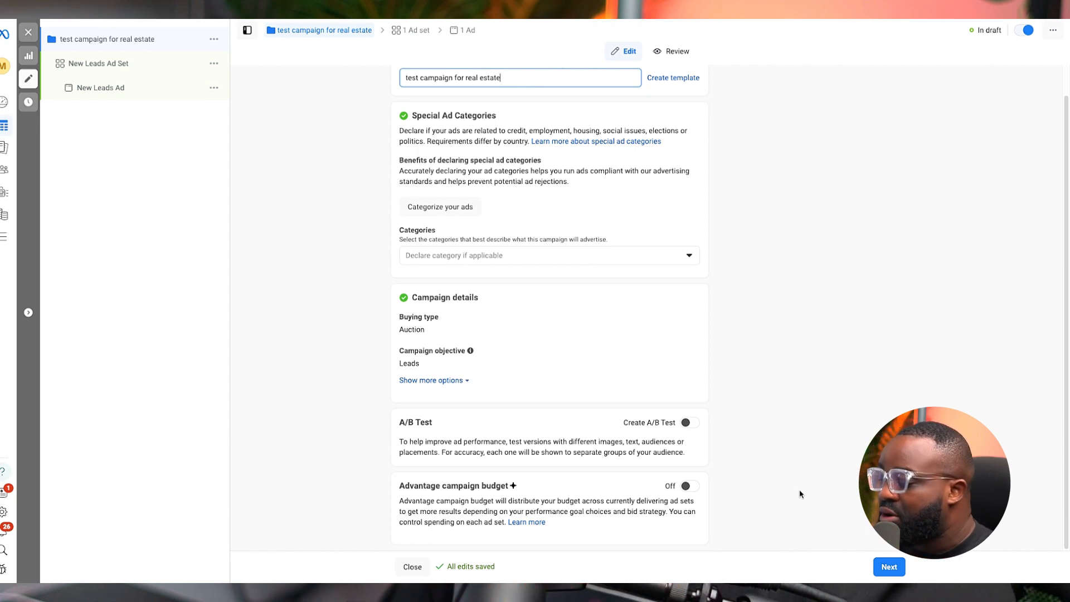
left_click(894, 567)
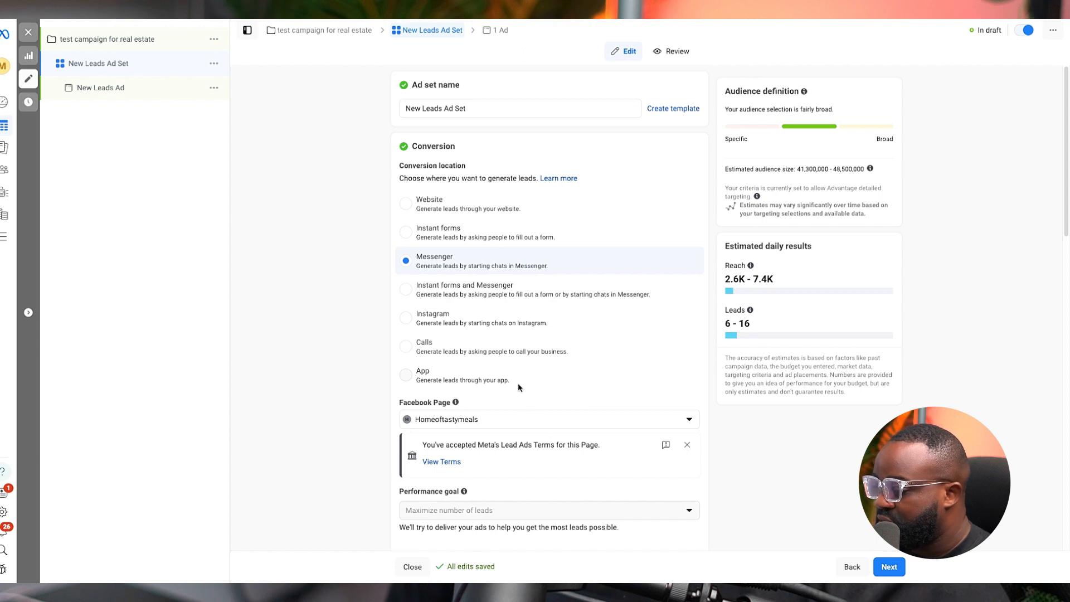
- Rename the ad set as "testadsset"
left_click(196, 436)
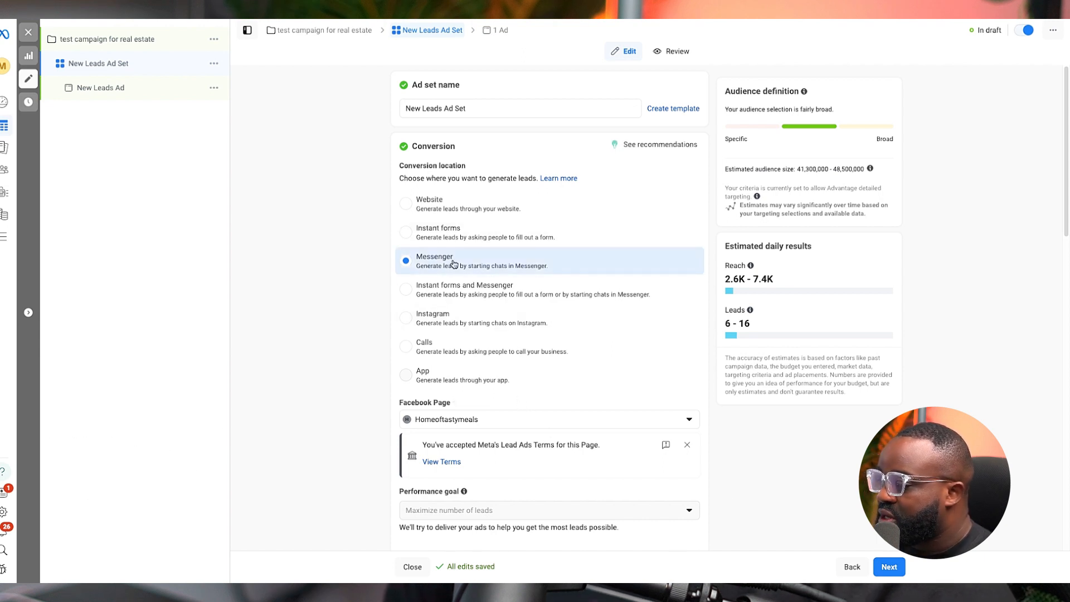
triple_click(479, 108)
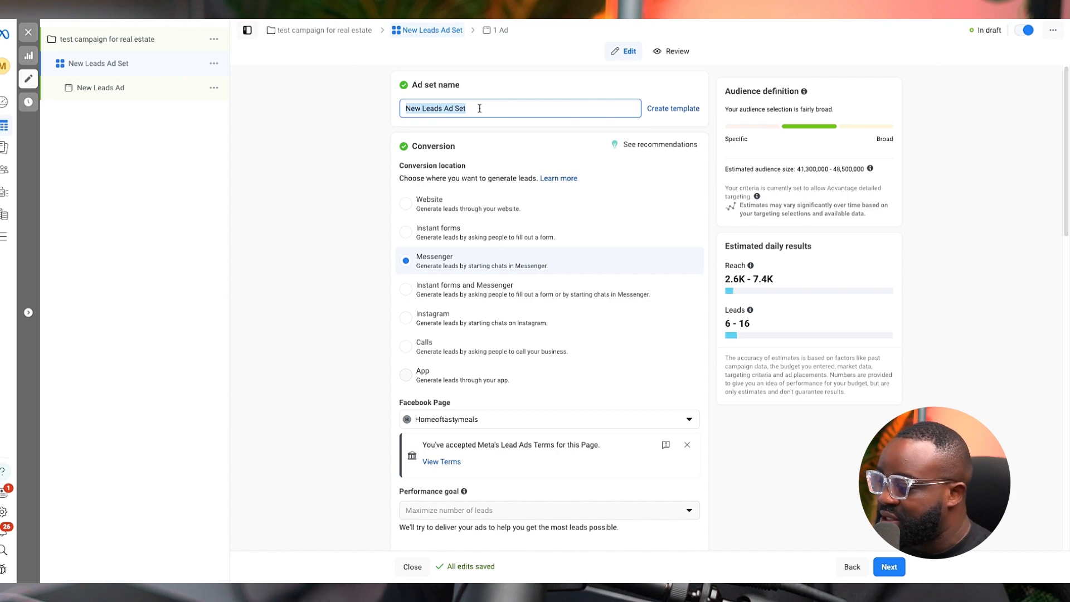
type("tes")
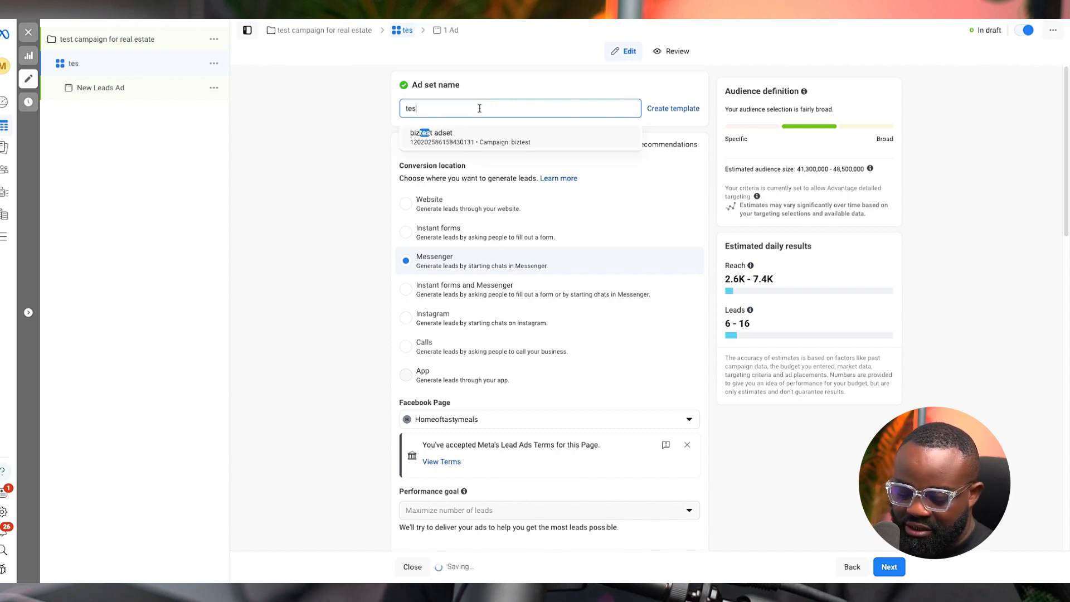
type("t")
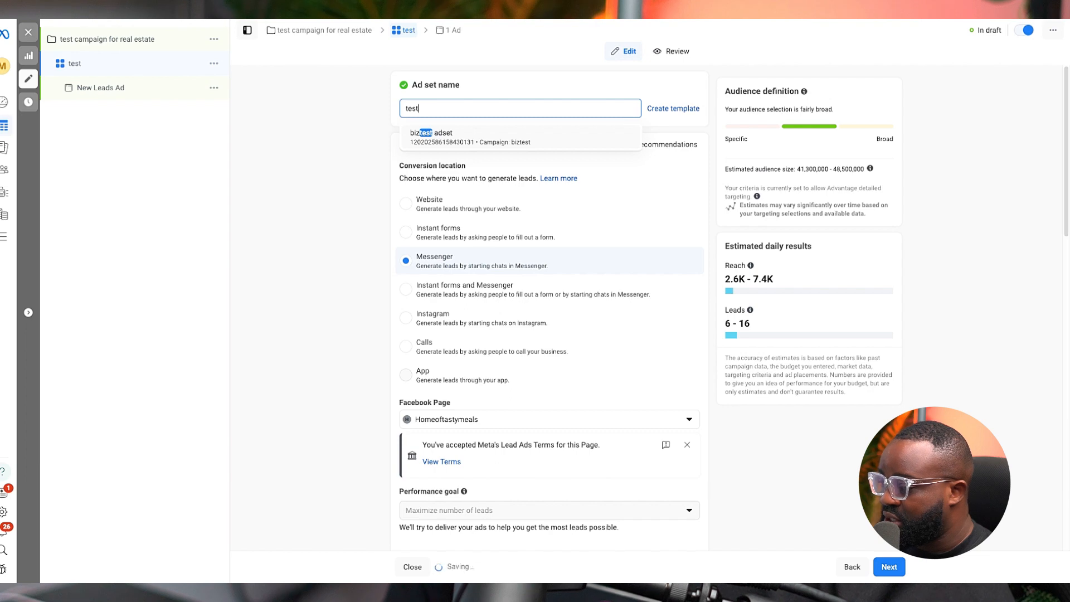
type("adsset")
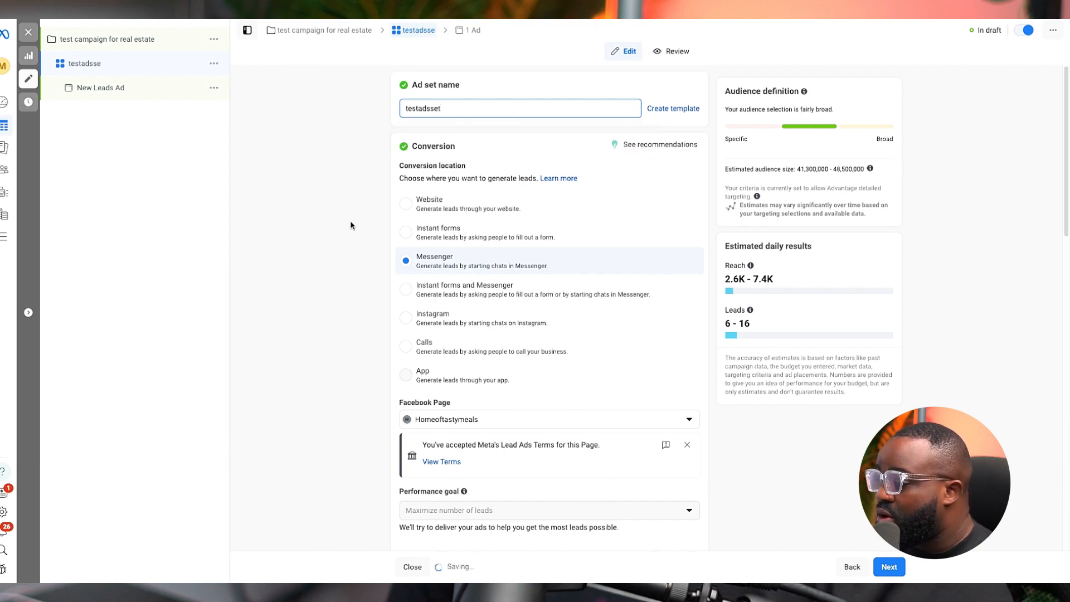
- Set the ad set's conversion location to Instagram
scroll(360, 237, "down", 1)
scroll(349, 238, "up", 1)
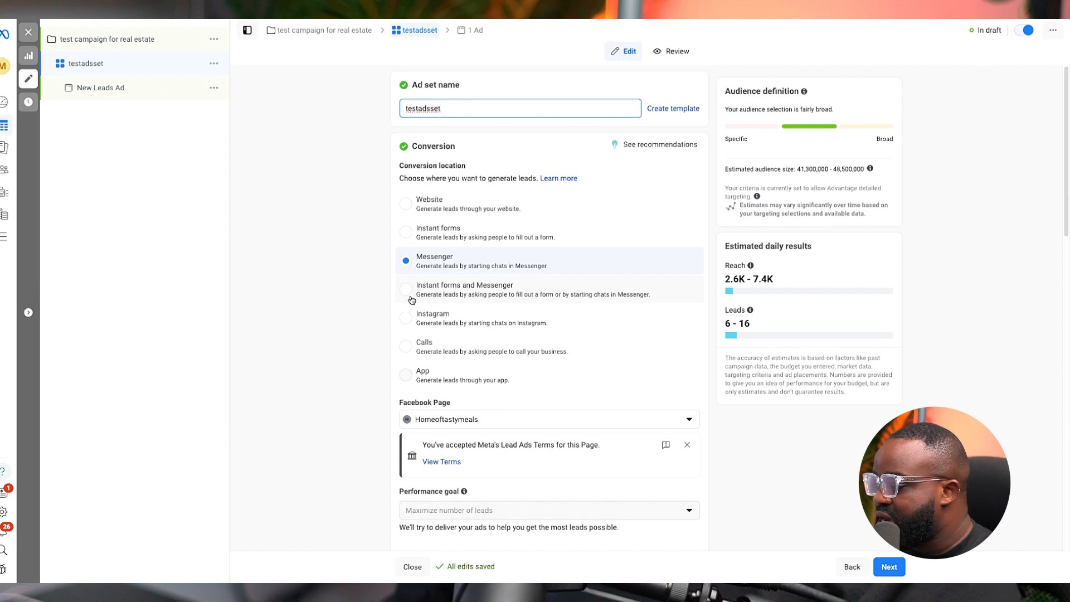
left_click(449, 322)
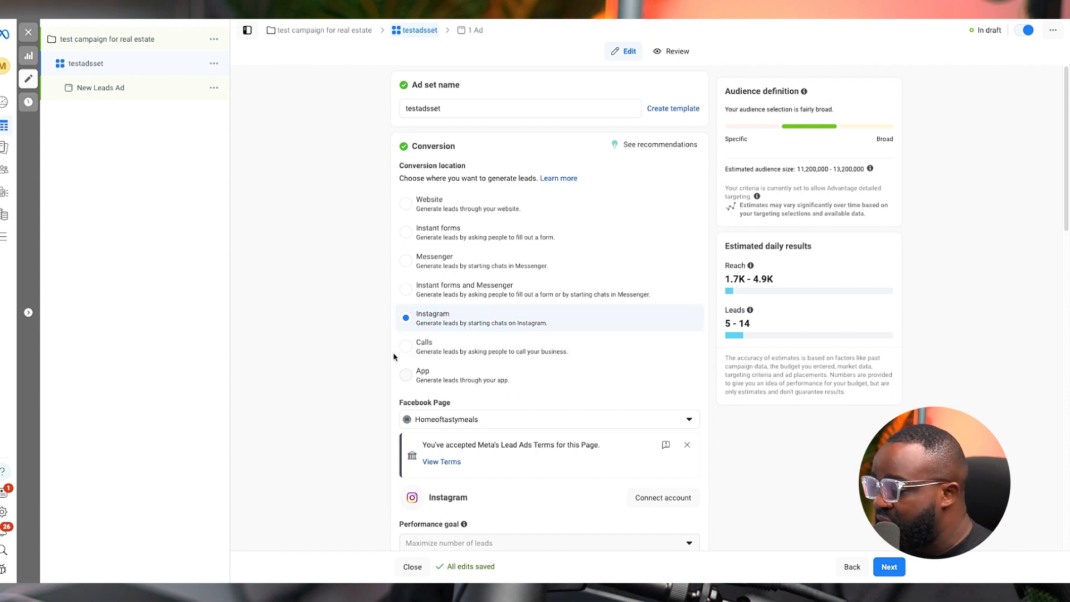
- Change the ad set's Facebook Page to Queenaddy Realtors
scroll(416, 329, "down", 1)
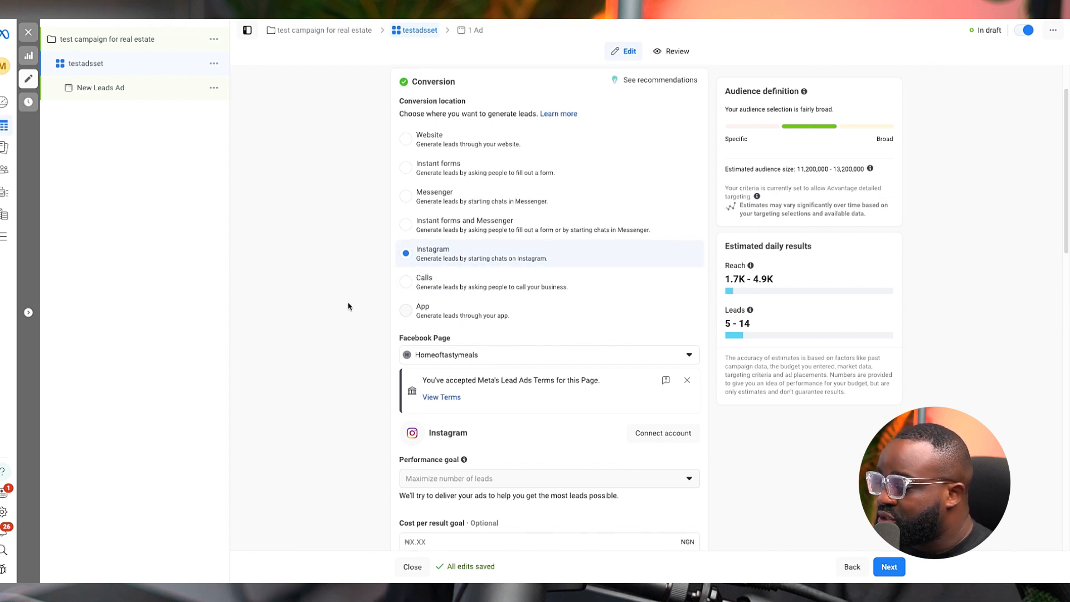
scroll(351, 306, "down", 2)
left_click(468, 220)
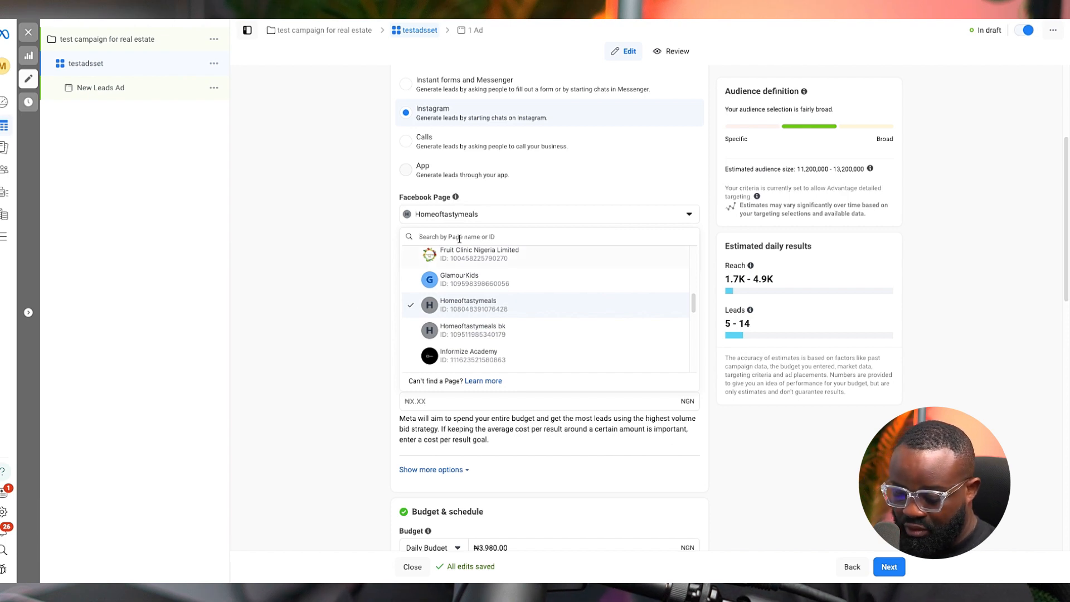
type("q")
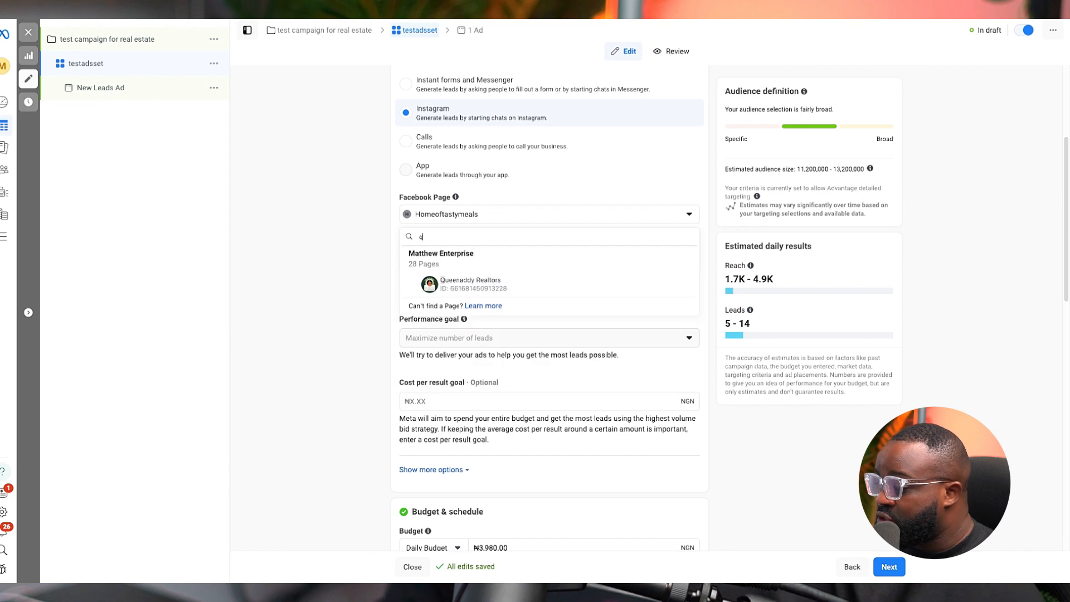
left_click(479, 277)
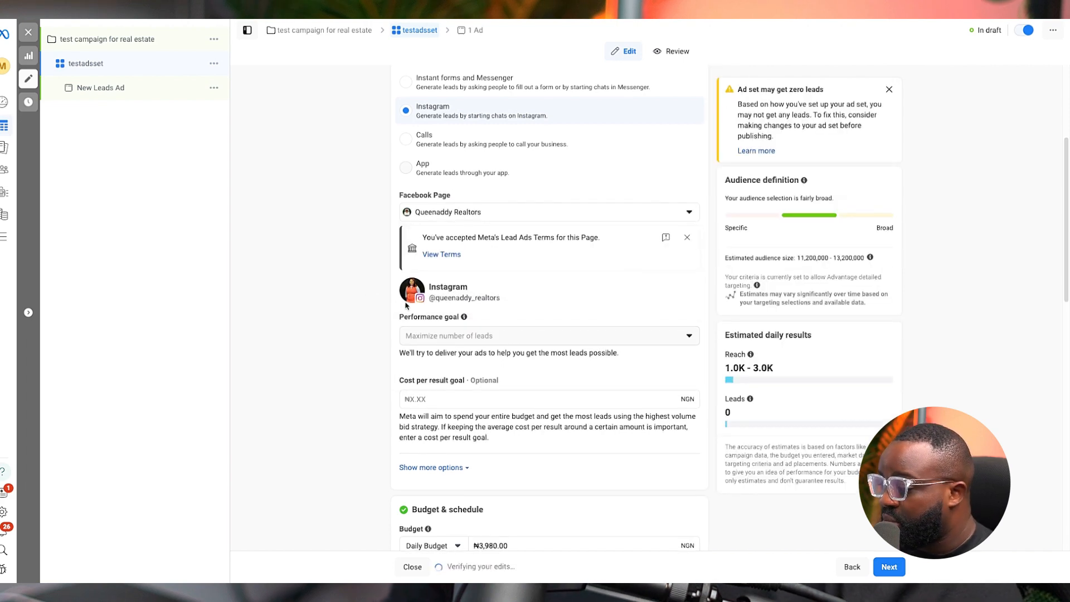
- Set the ad set's daily budget to ₦5,000
scroll(459, 234, "down", 1)
scroll(379, 273, "down", 4)
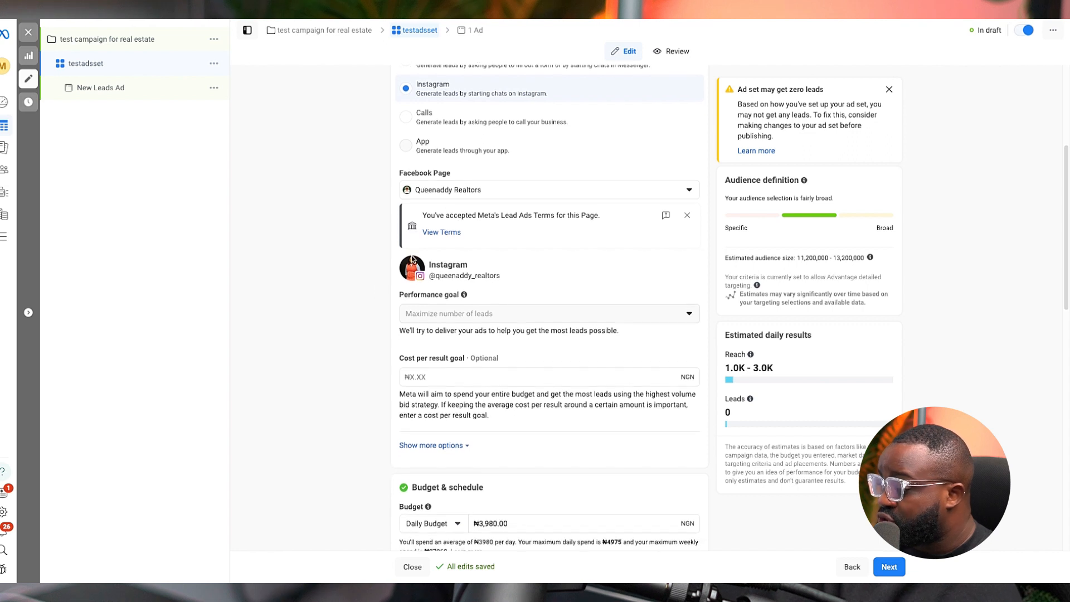
scroll(457, 232, "down", 1)
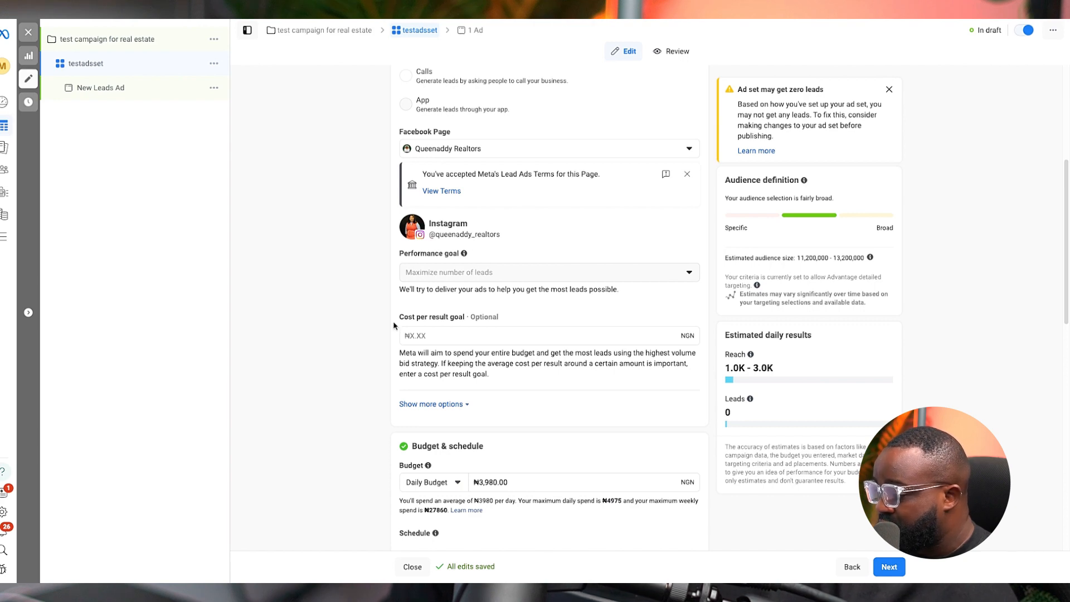
scroll(394, 326, "down", 10)
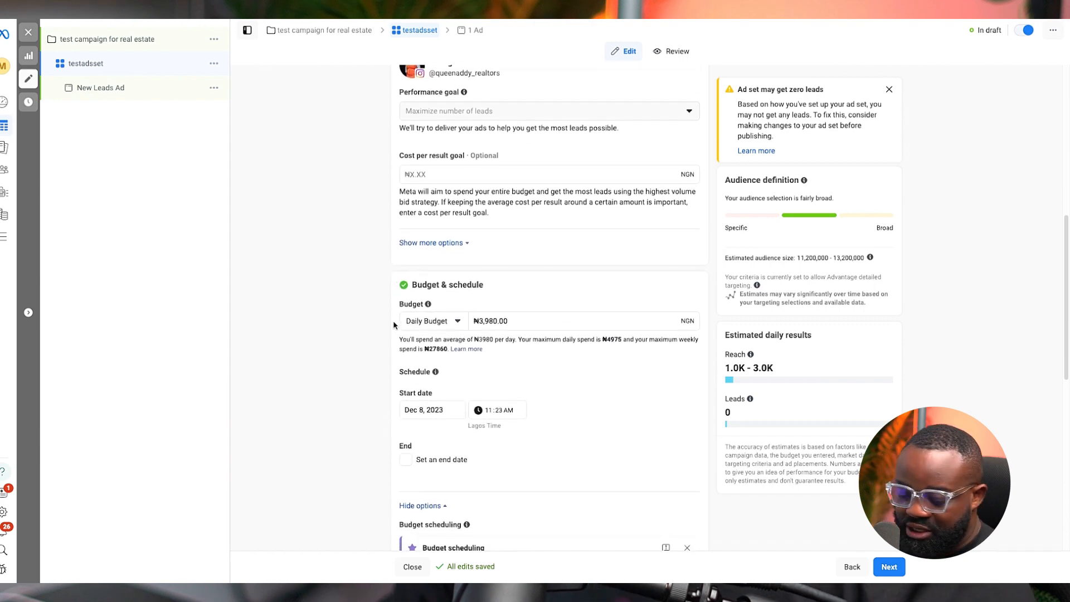
triple_click(528, 316)
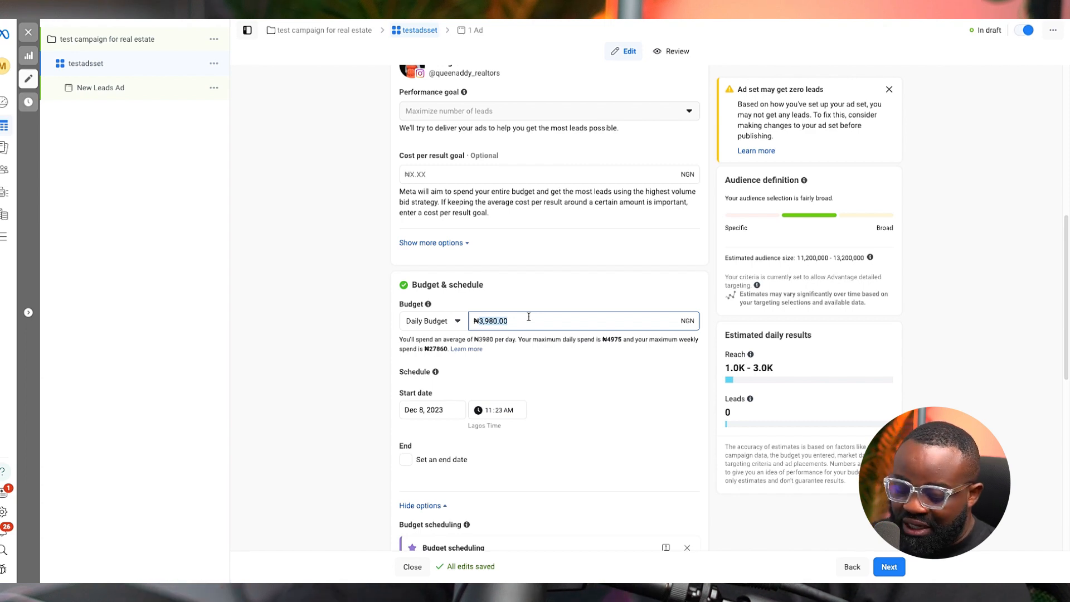
type("5")
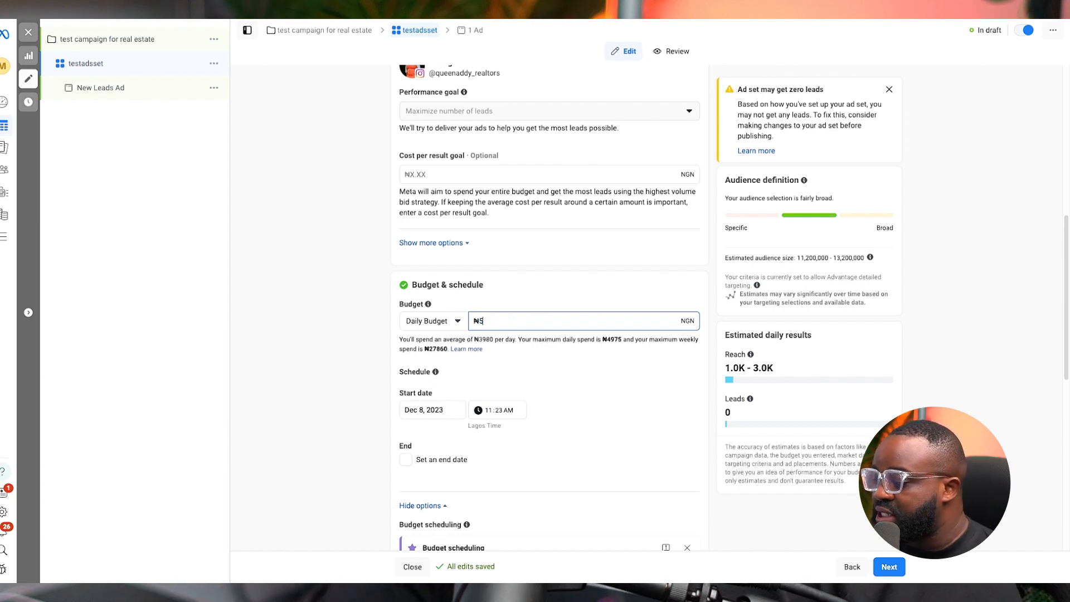
type("000")
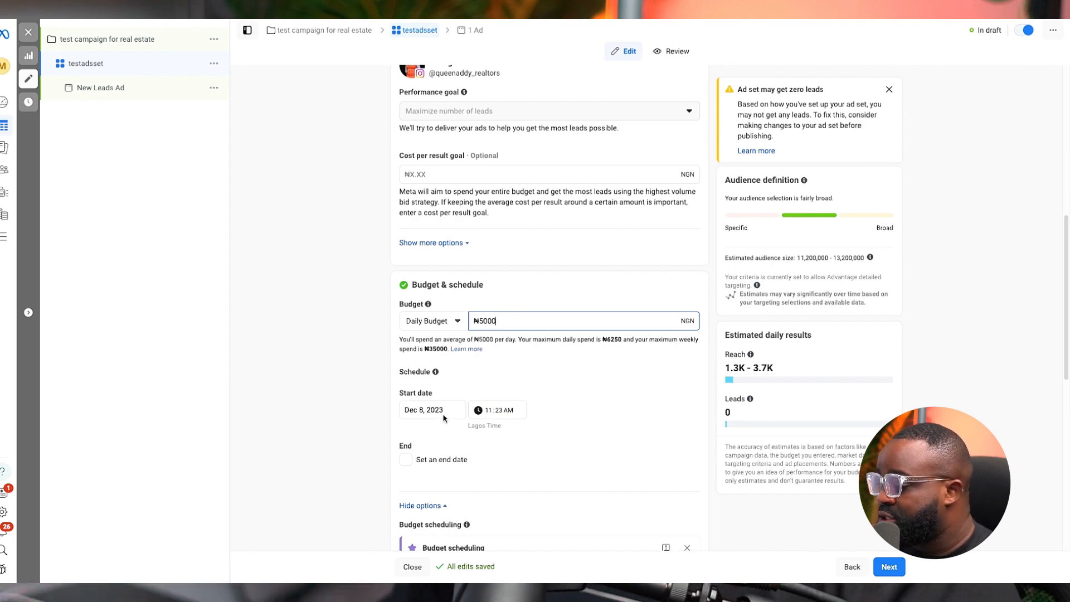
scroll(464, 427, "down", 1)
left_click(406, 442)
left_click(407, 443)
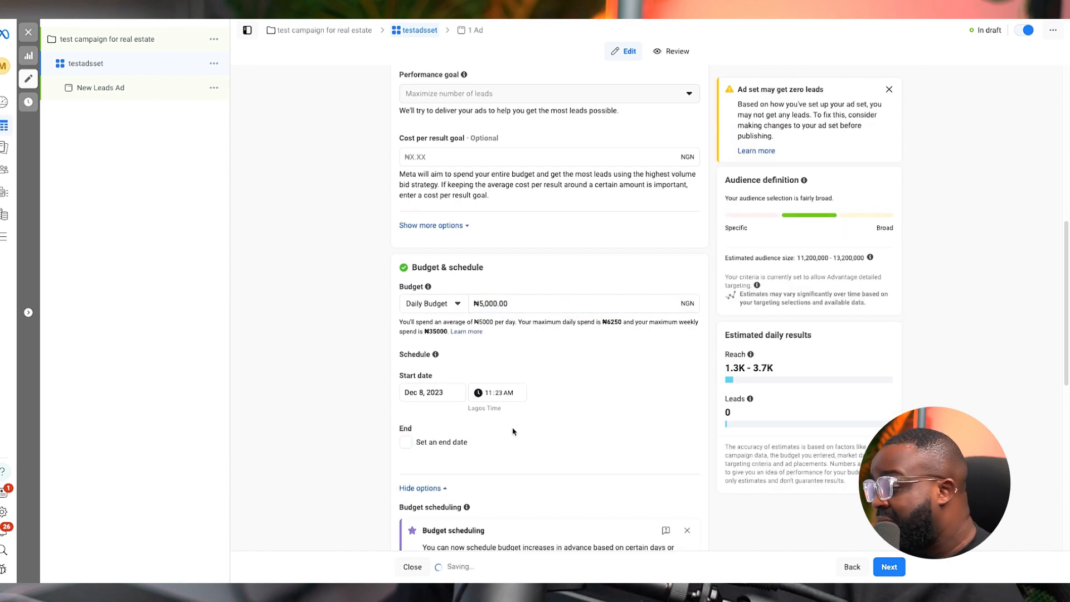
- Set the ad set's audience locations to Lagos, Lagos State and Abuja, Federal Capital Territory in Nigeria
scroll(518, 433, "down", 3)
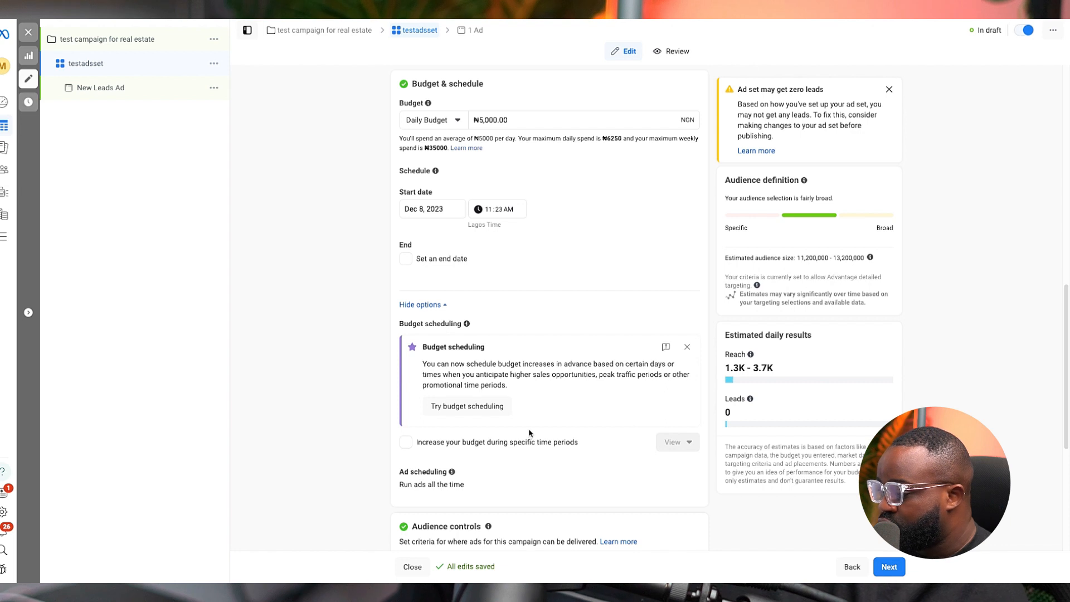
scroll(529, 433, "down", 2)
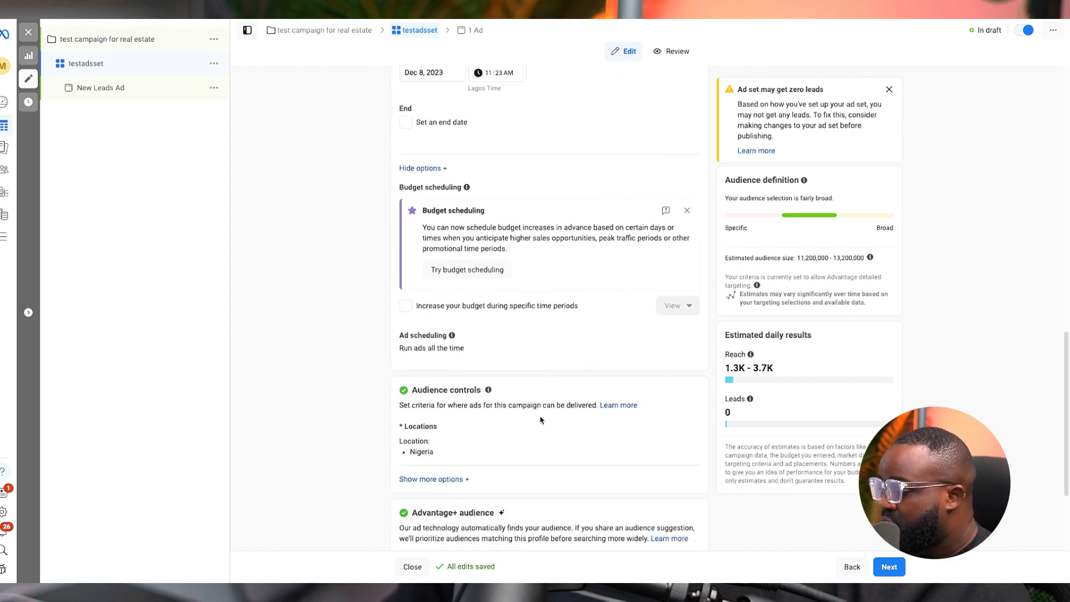
scroll(424, 346, "down", 1)
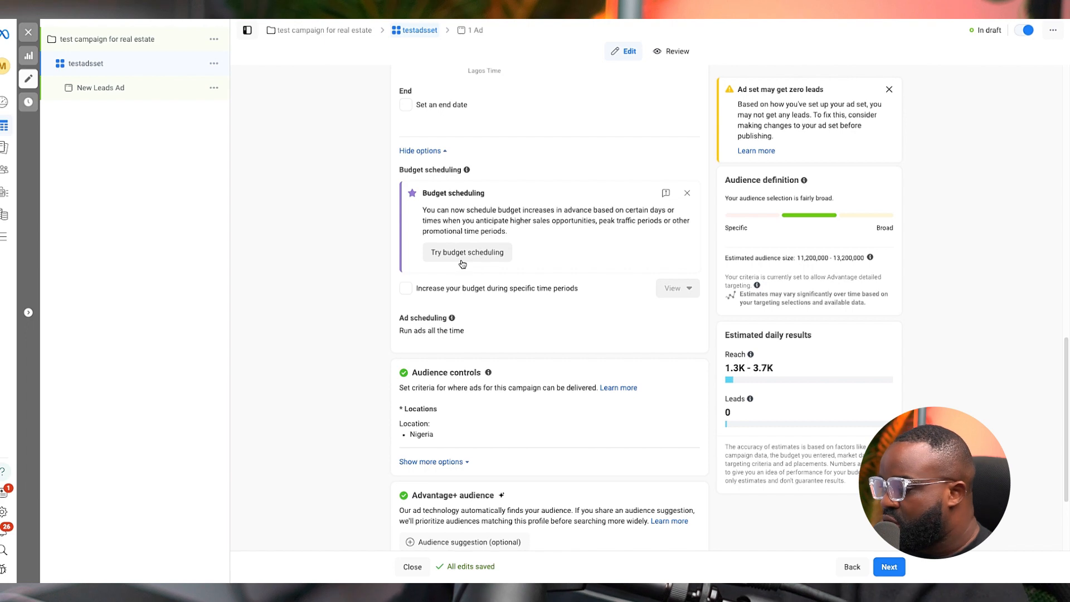
scroll(573, 300, "down", 3)
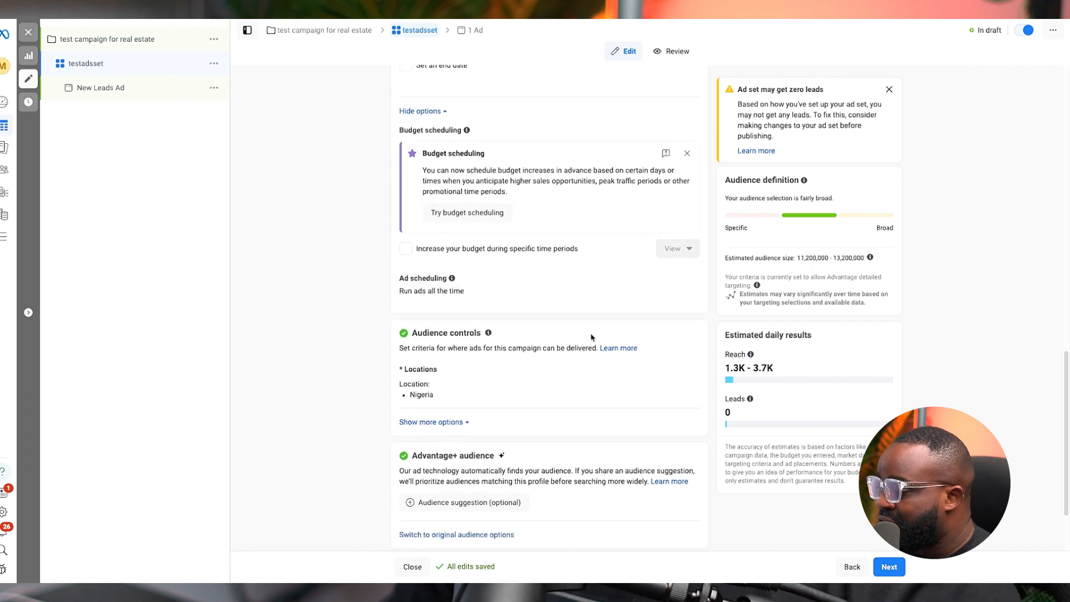
left_click(686, 304)
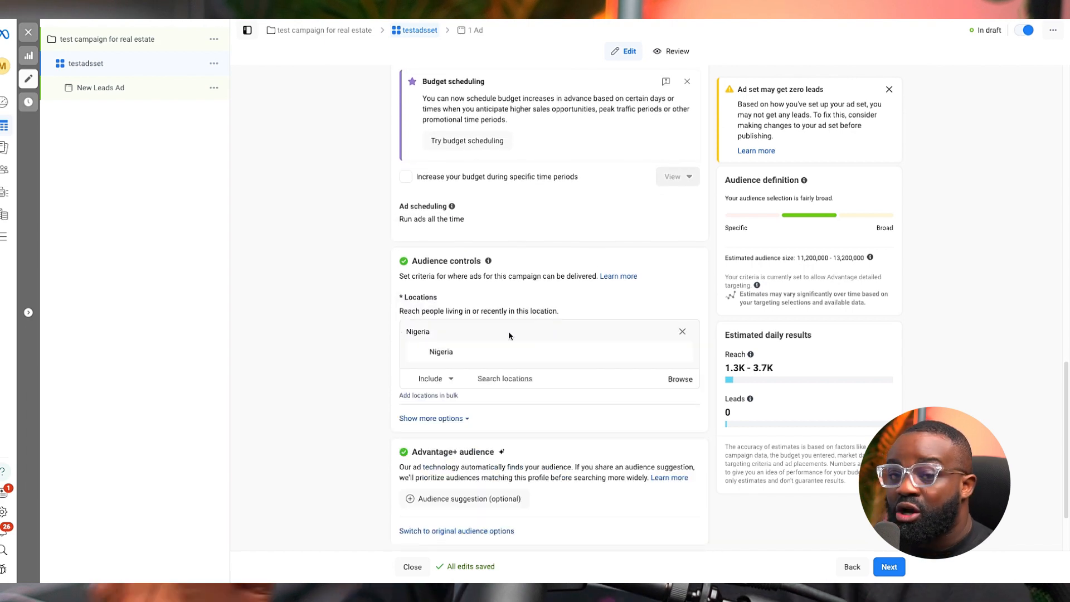
left_click(497, 379)
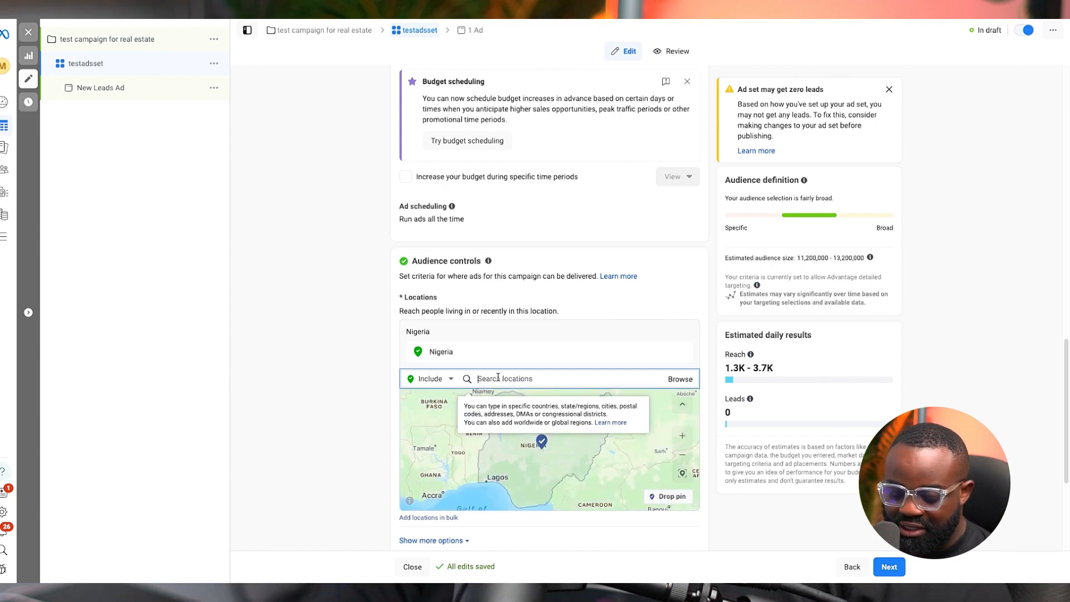
type("lagos")
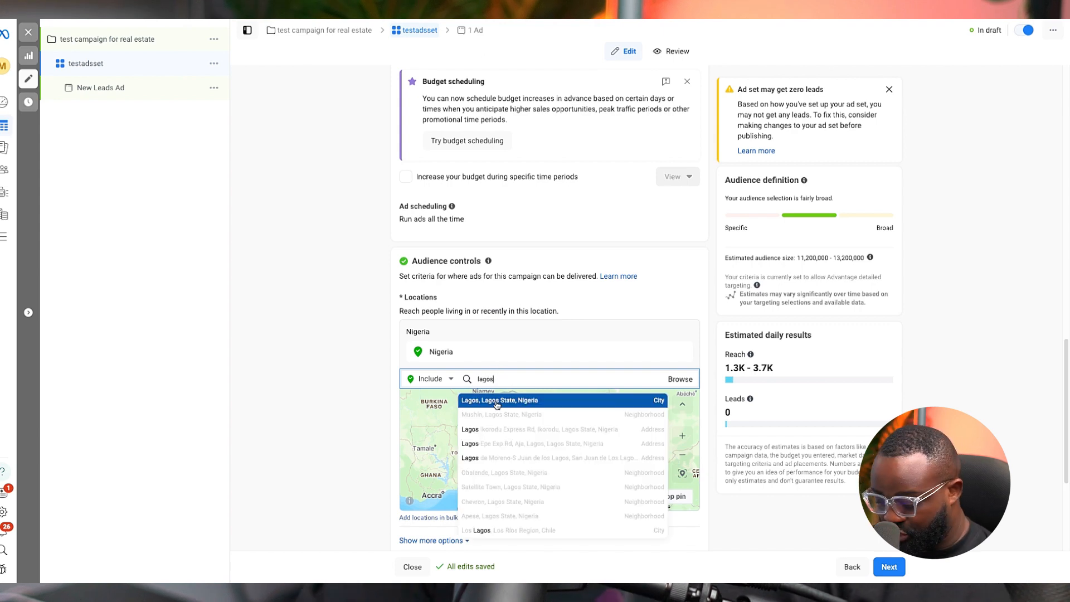
key("Return")
type("abuja")
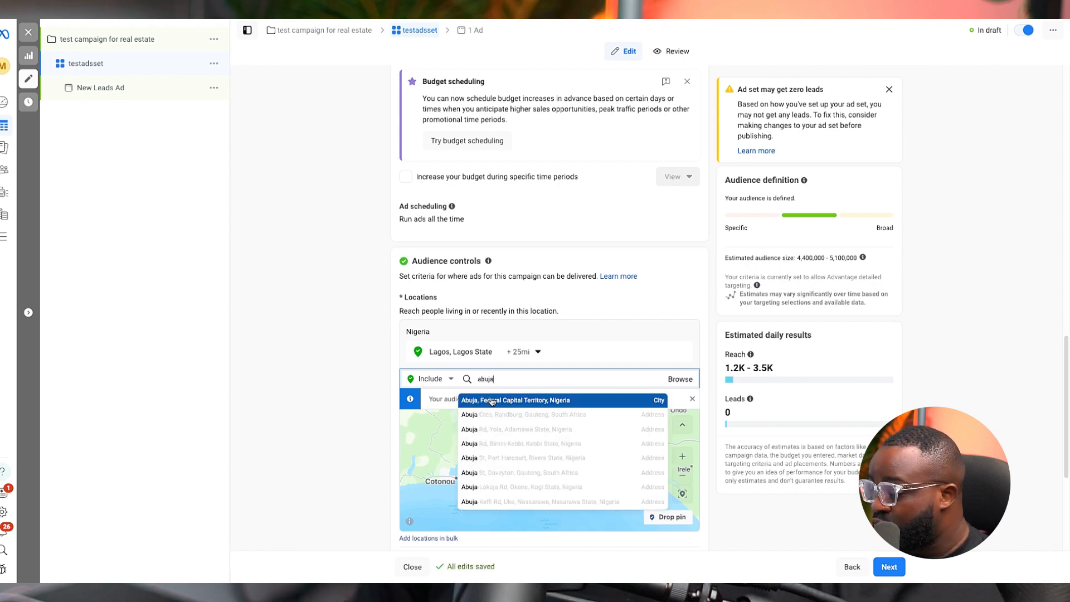
left_click(491, 398)
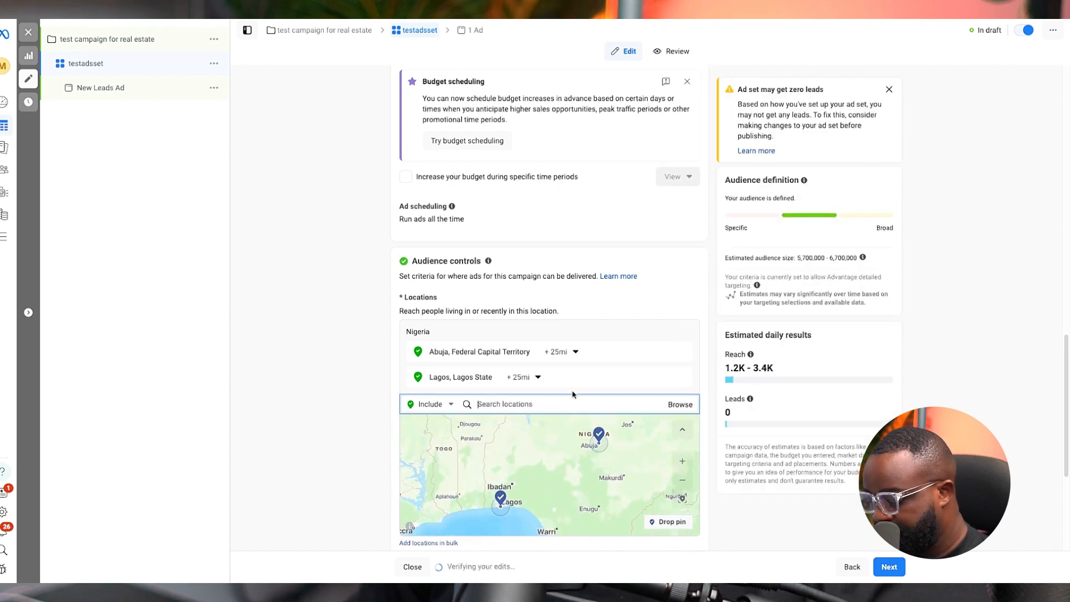
- Switch the ad set from Advantage+ audience to the original audience options
scroll(488, 385, "down", 1)
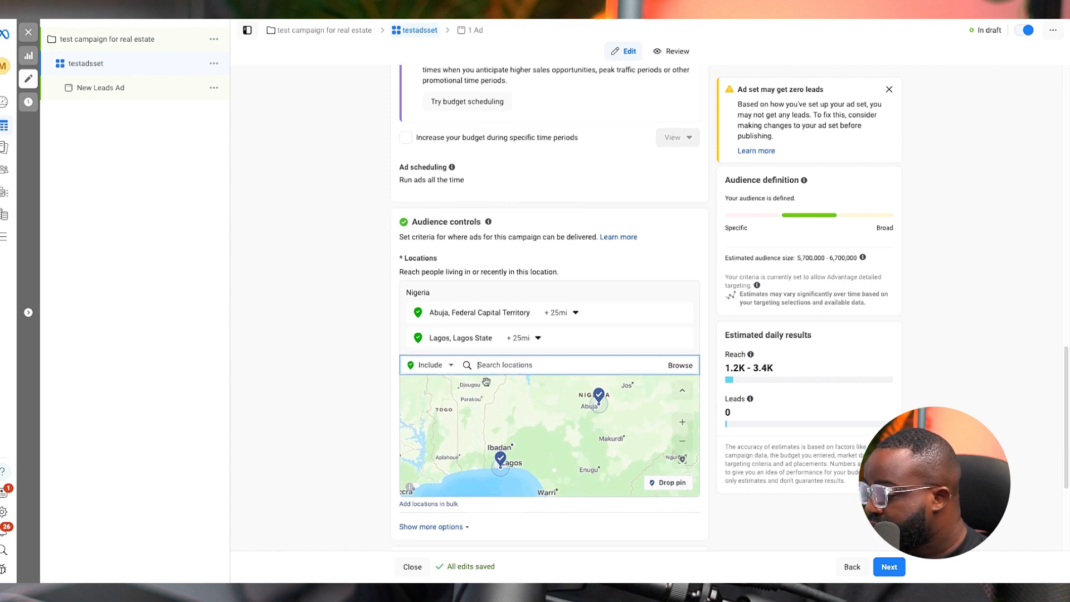
scroll(373, 361, "down", 1)
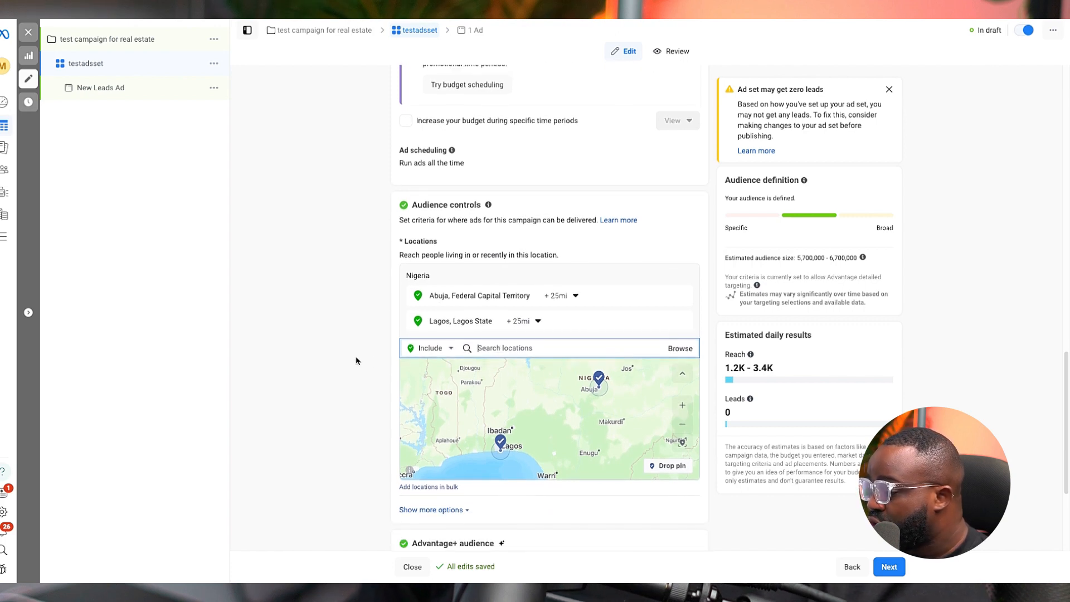
scroll(379, 375, "down", 1)
scroll(381, 378, "down", 3)
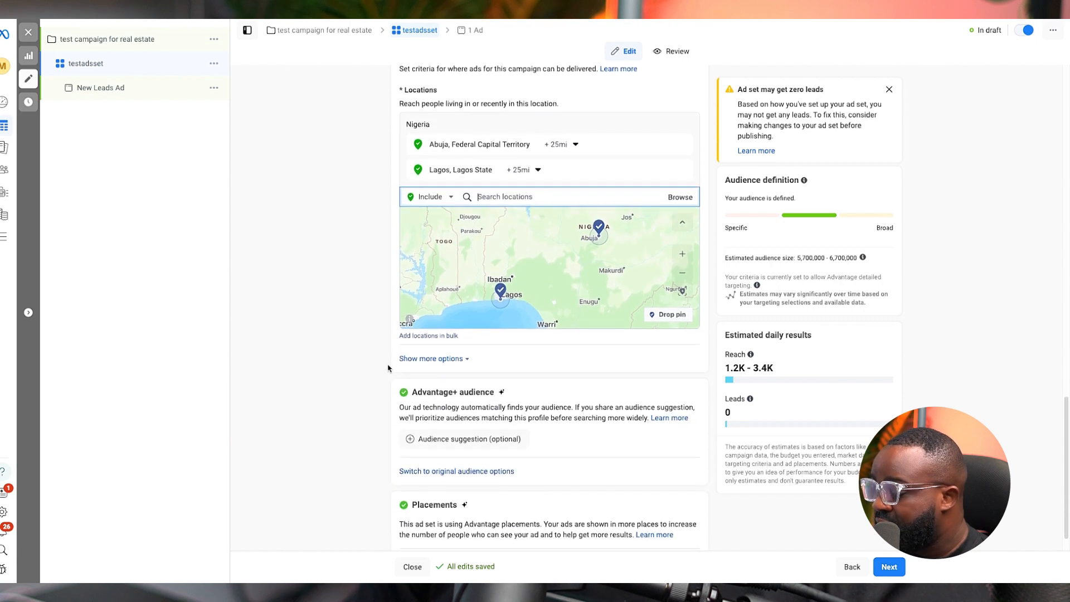
scroll(389, 368, "down", 1)
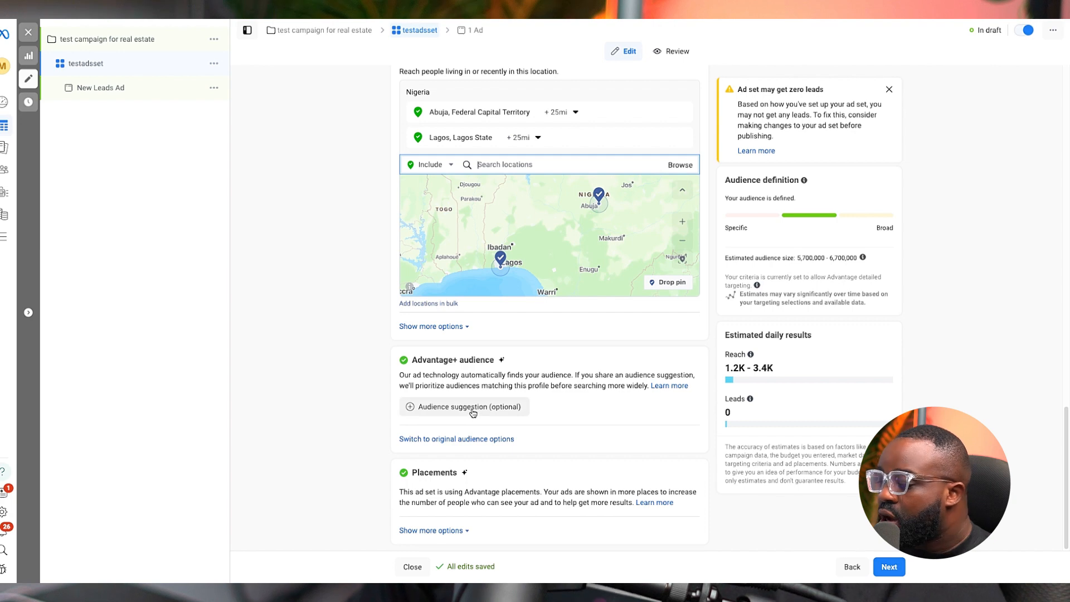
left_click(419, 439)
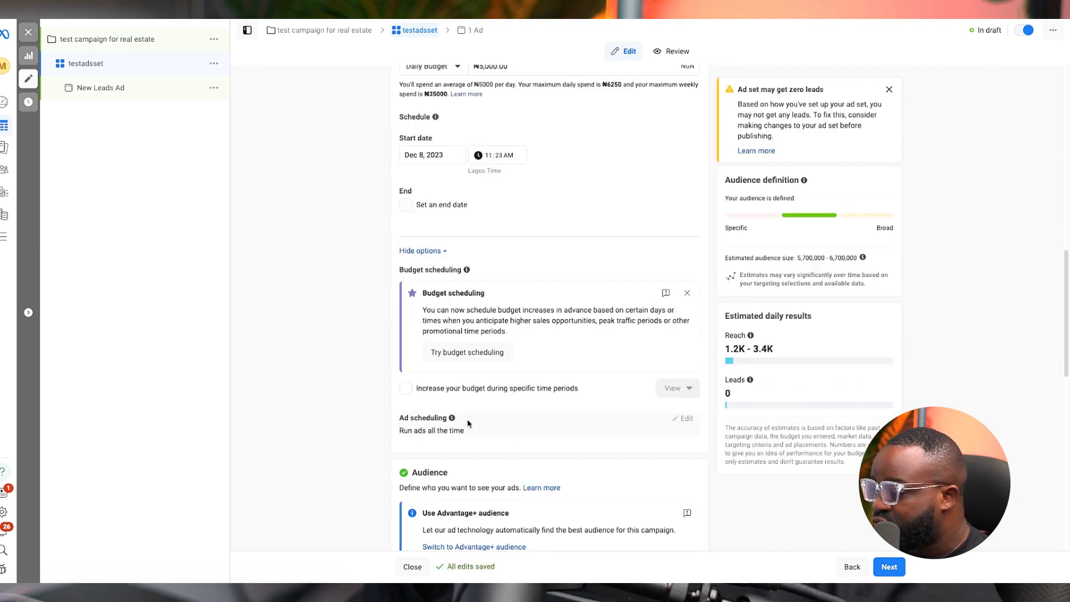
- Set the audience's age range to 35–55 and open its gender setting for editing
scroll(468, 419, "down", 3)
scroll(474, 421, "down", 6)
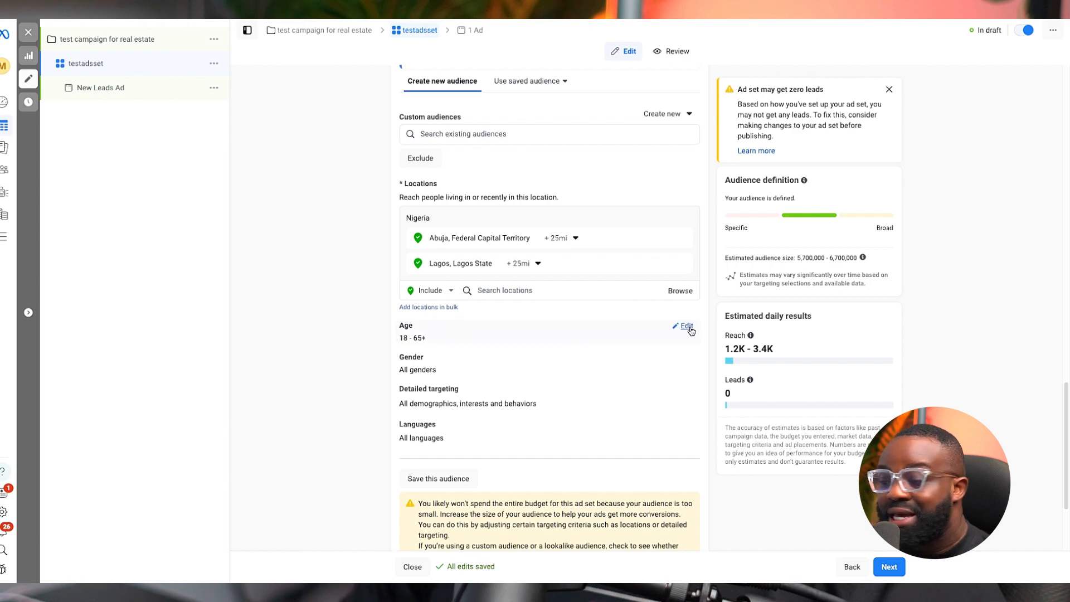
left_click(690, 326)
left_click(418, 343)
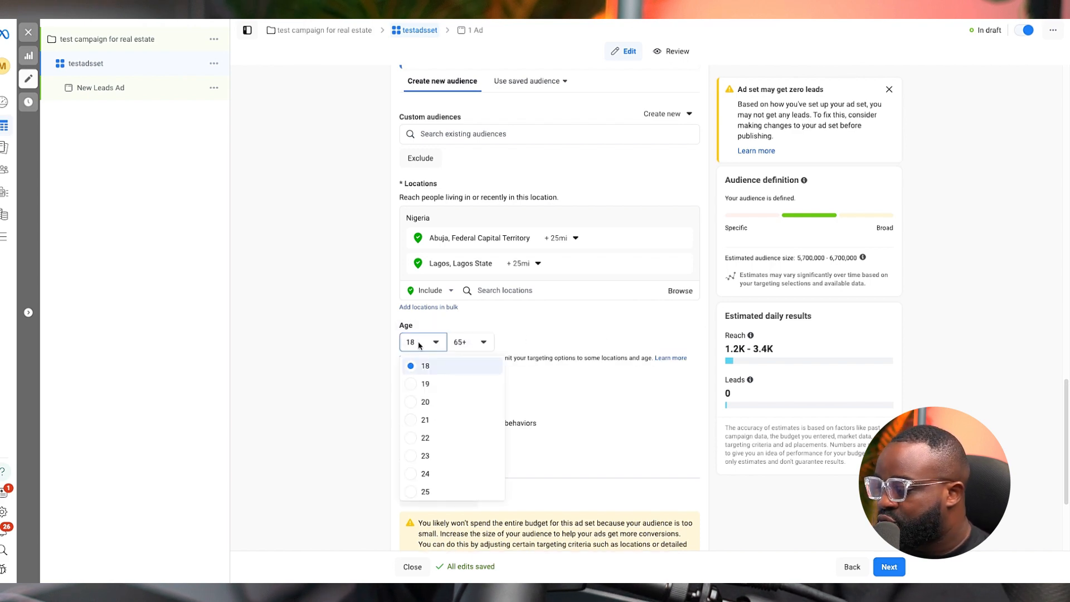
scroll(462, 449, "down", 3)
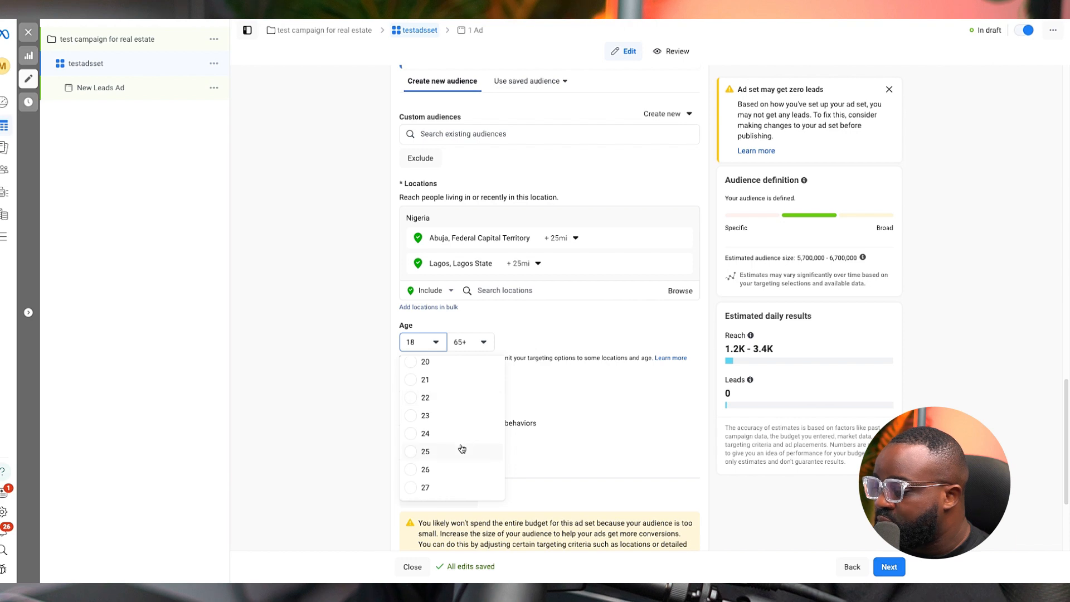
scroll(461, 466, "down", 5)
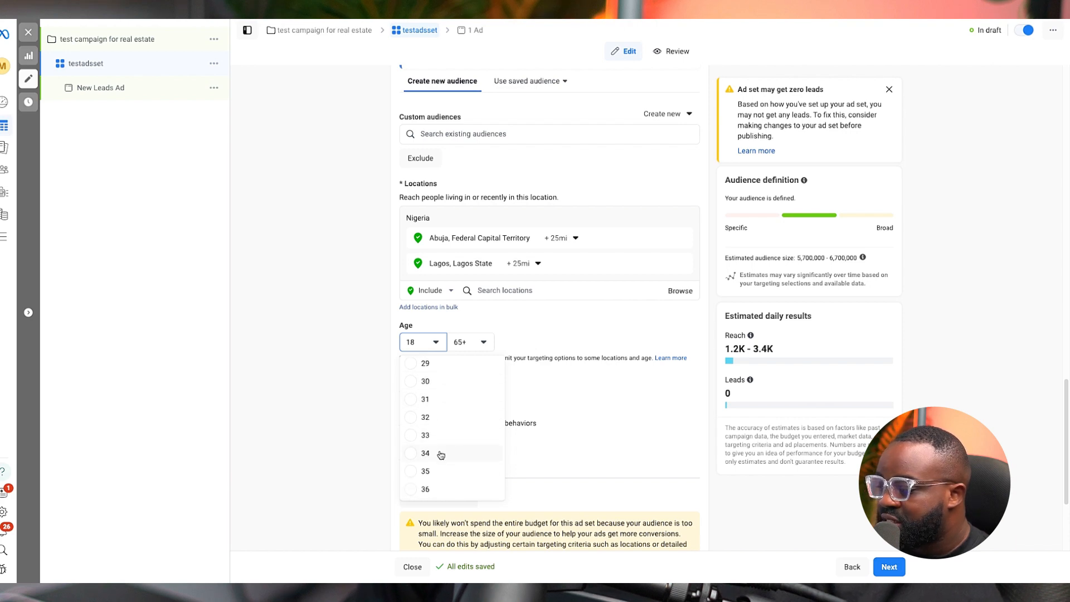
left_click(460, 346)
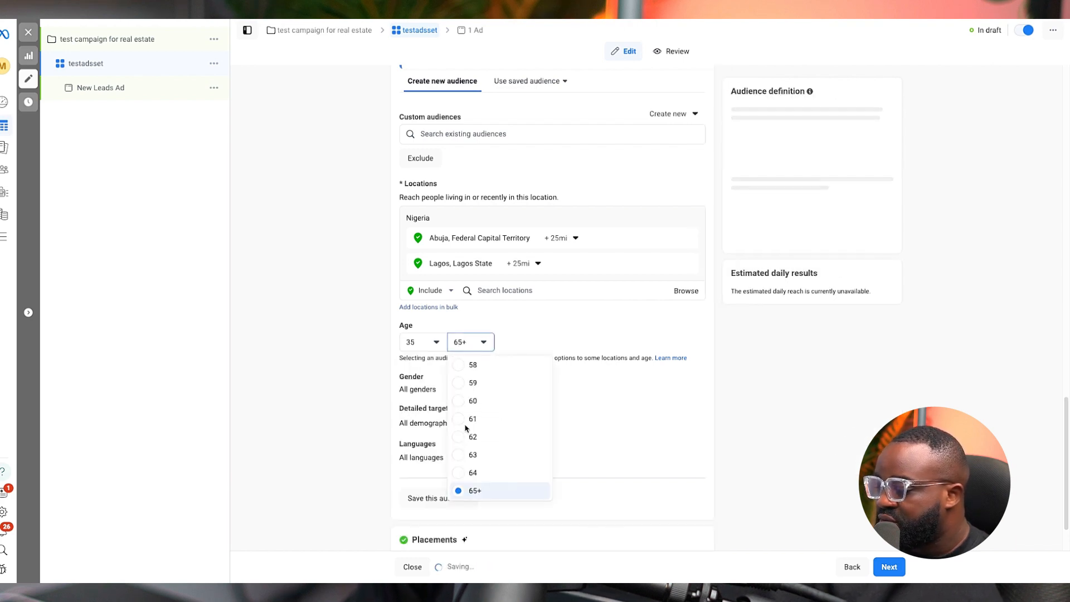
scroll(486, 426, "up", 5)
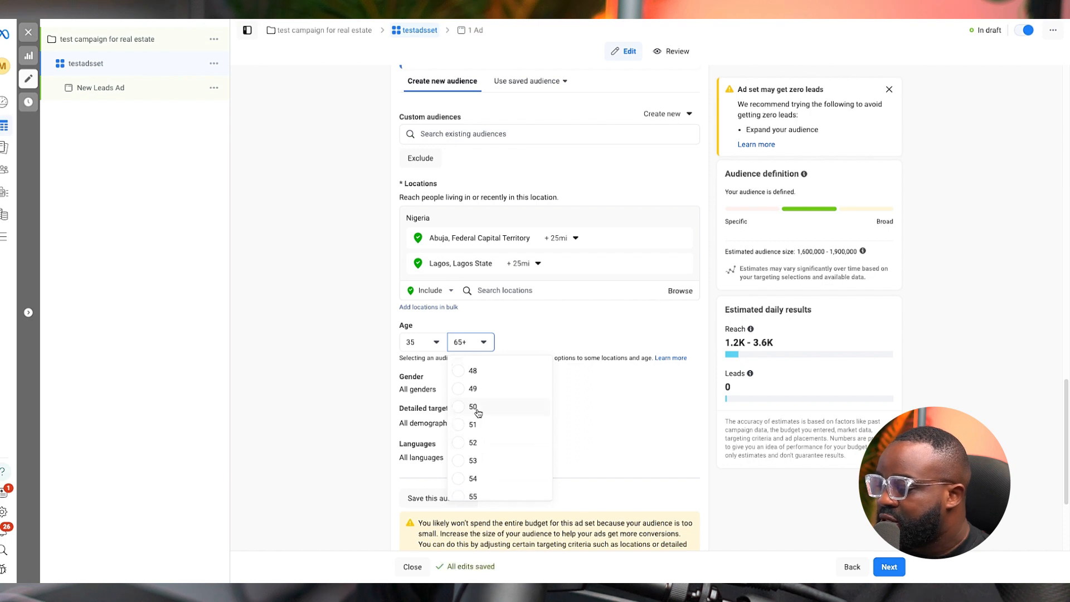
left_click(472, 495)
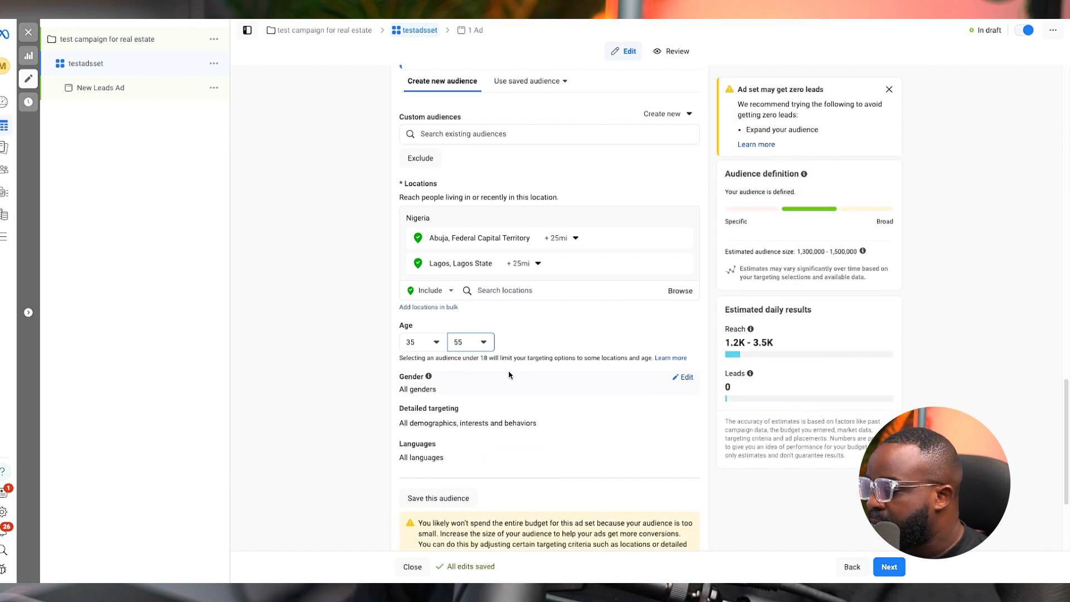
left_click(682, 378)
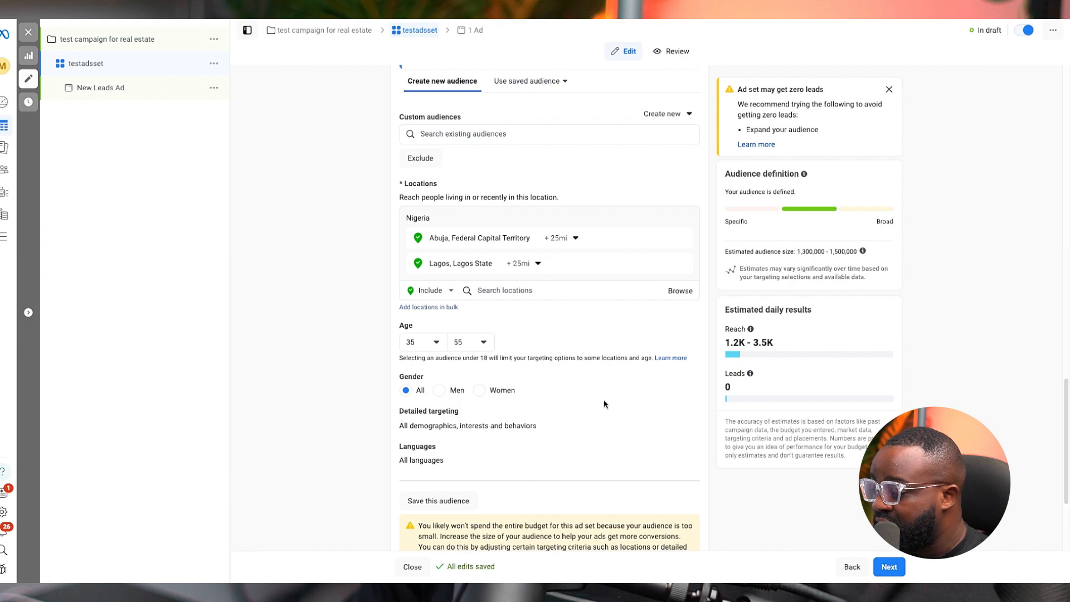
- Search the detailed targeting for property interests and include the Real estate (industry) interest
scroll(616, 374, "down", 2)
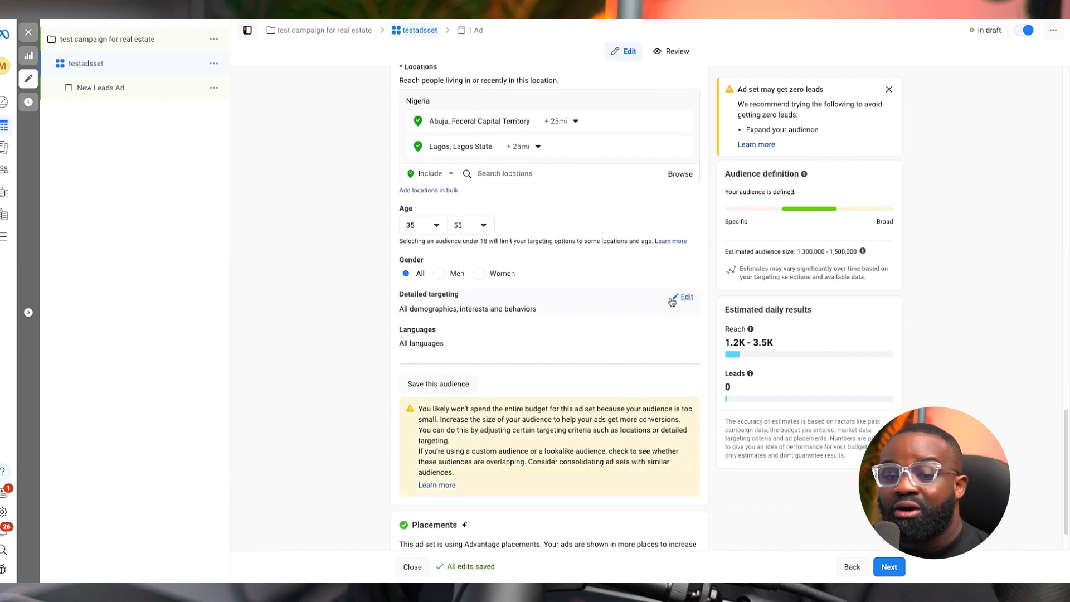
left_click(482, 318)
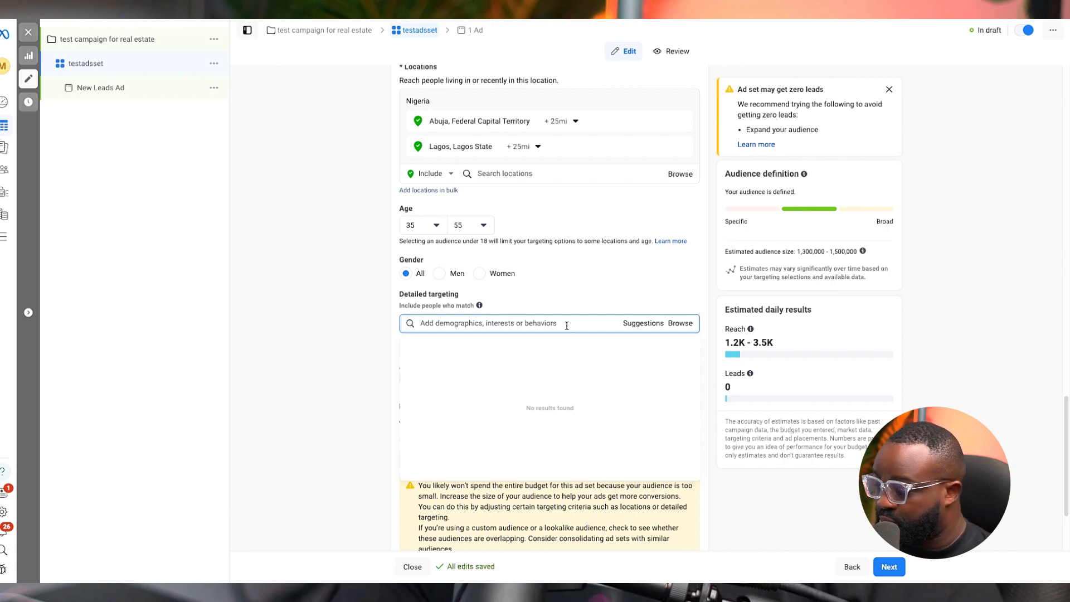
type("property")
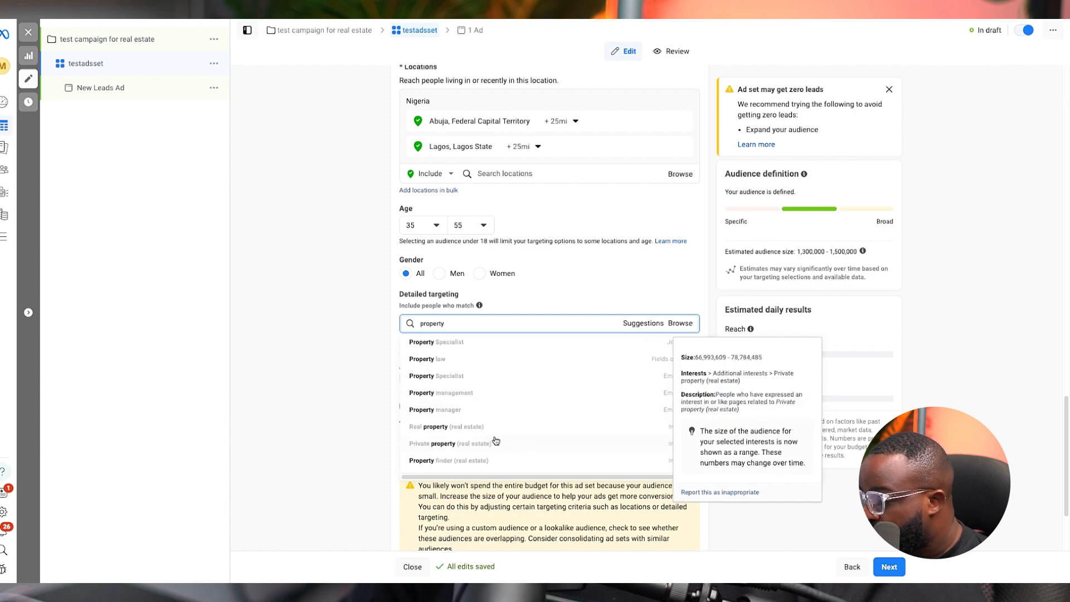
double_click(508, 326)
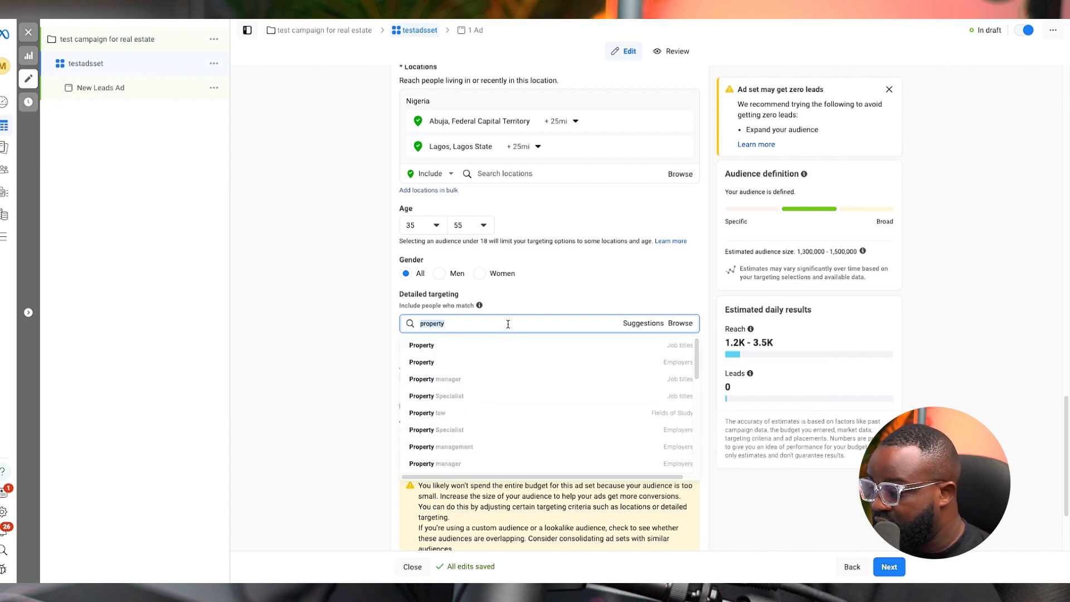
type("re")
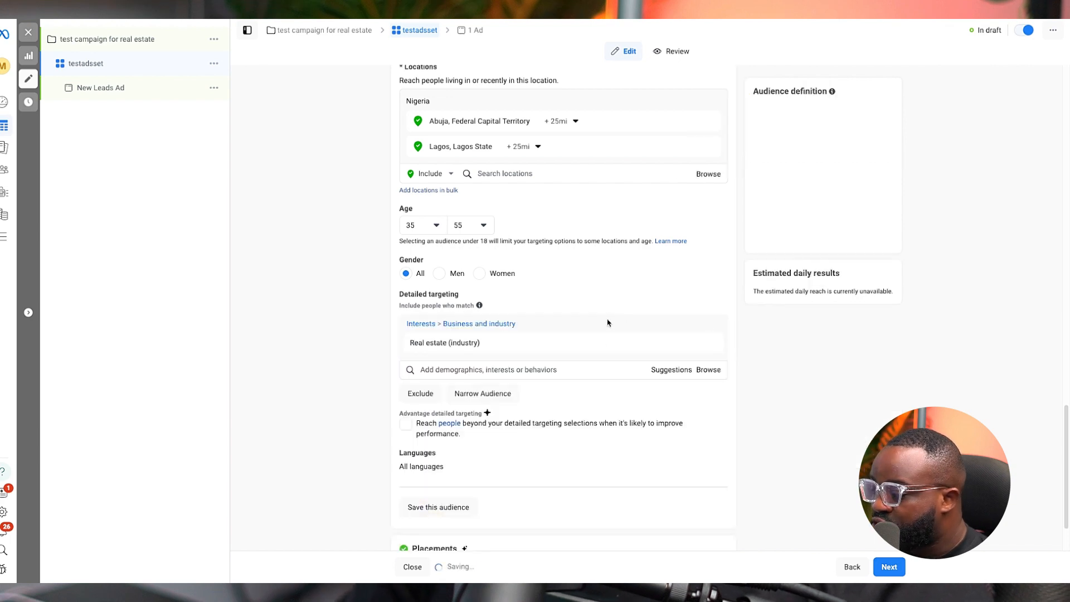
- Add the suggested interests Real estate investing, House, Apartment, Real property, First-time buyer and New House to the detailed targeting
left_click(646, 363)
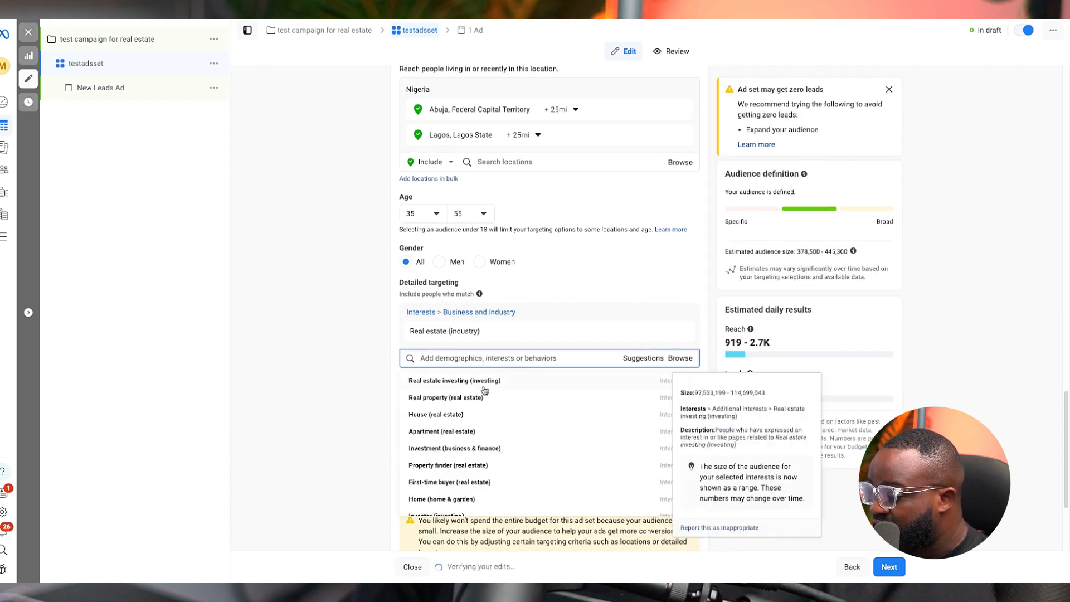
left_click(457, 387)
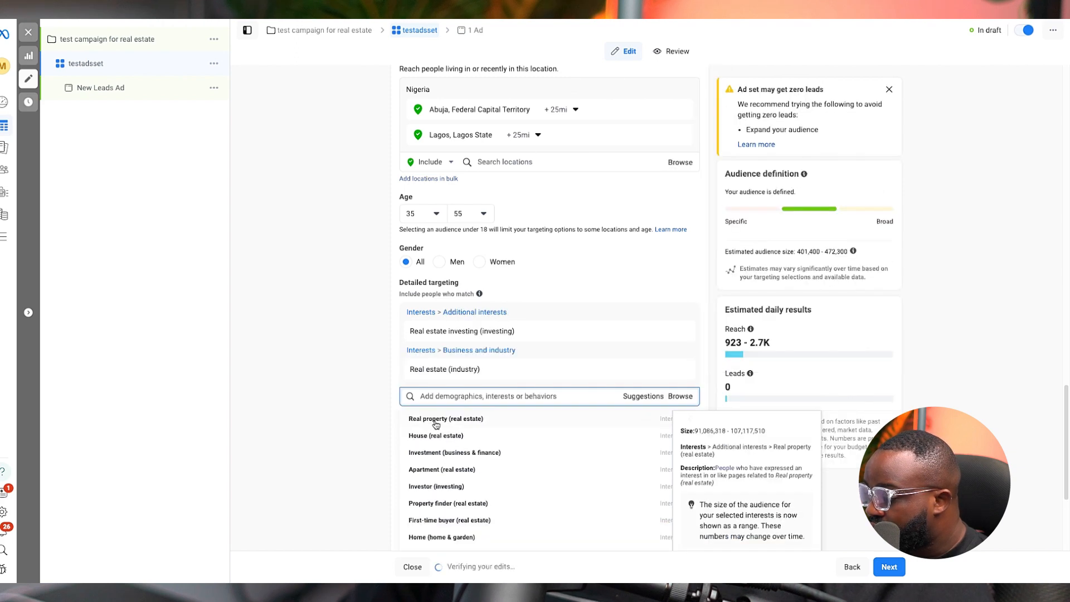
left_click(424, 436)
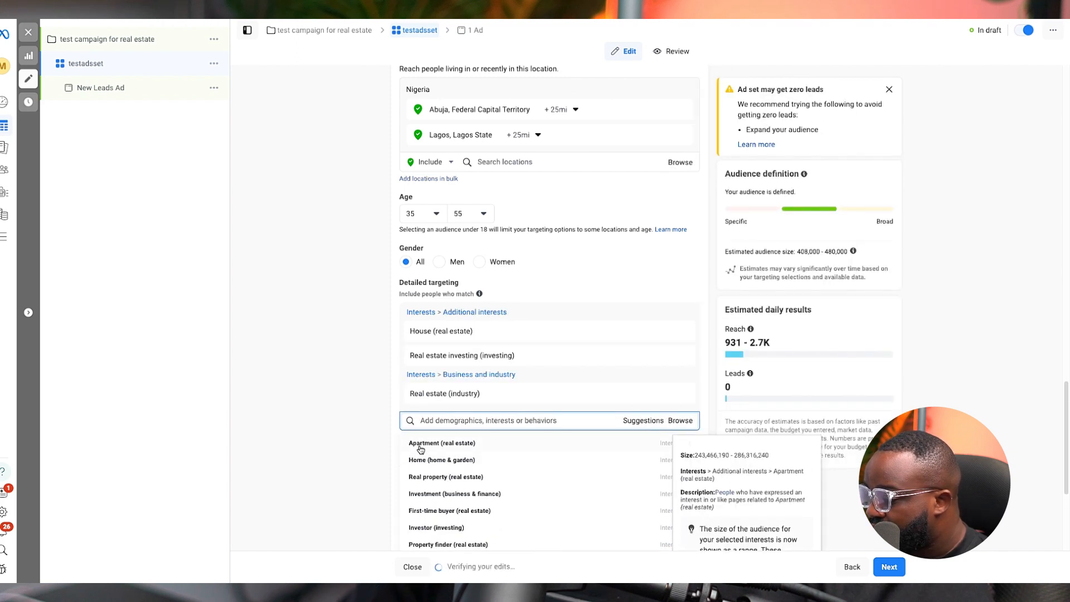
left_click(432, 444)
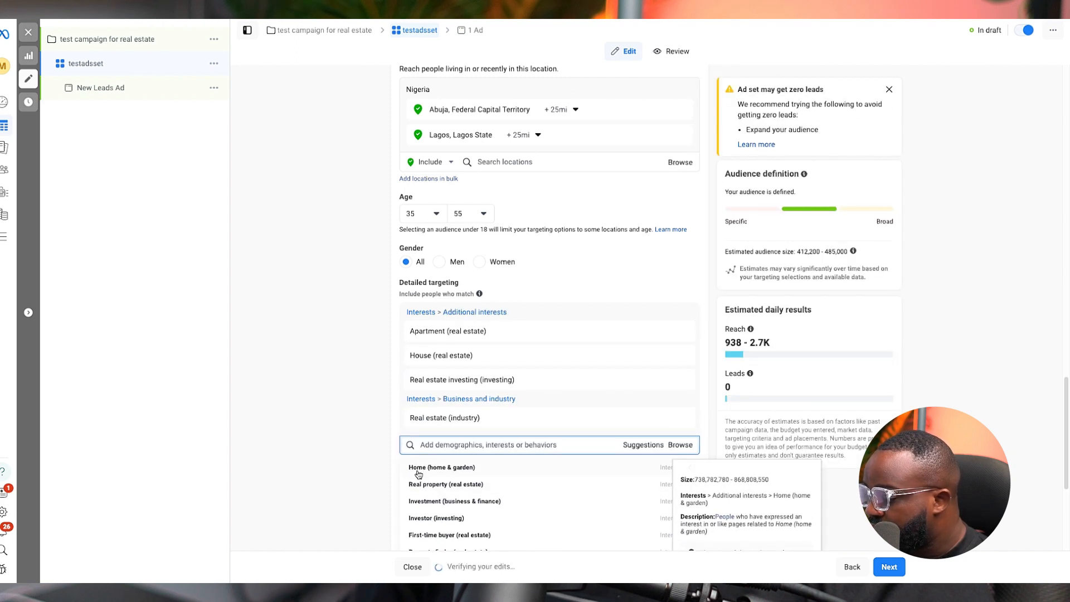
left_click(419, 484)
scroll(384, 432, "down", 2)
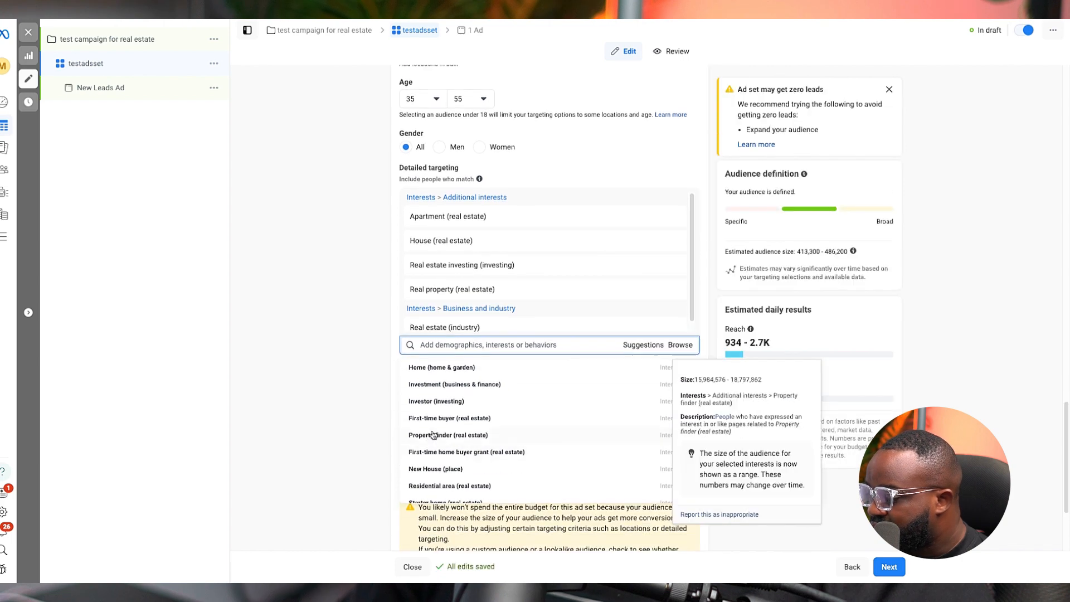
left_click(421, 428)
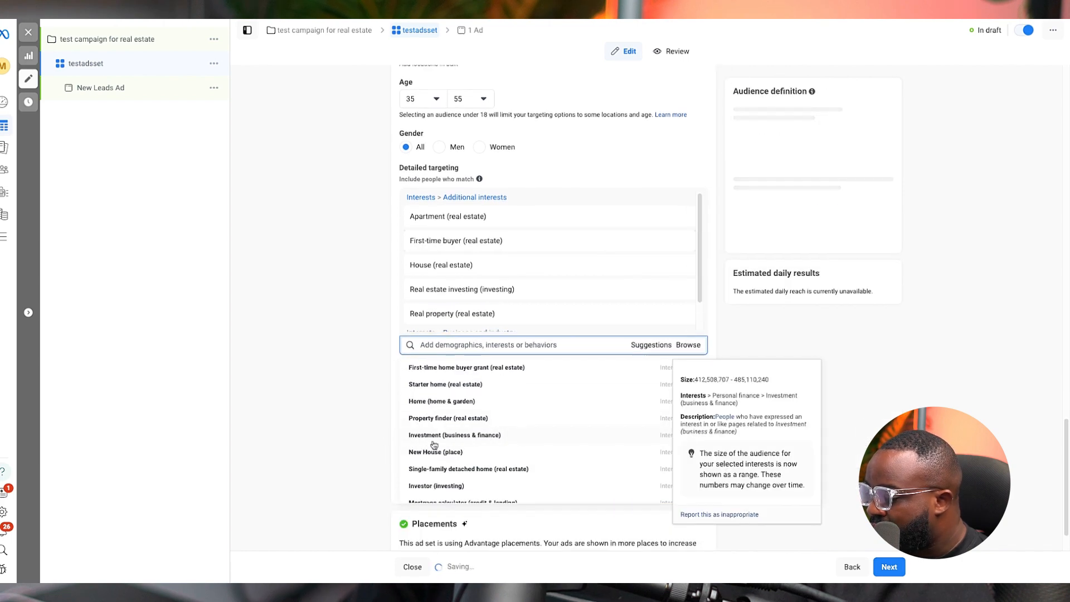
left_click(426, 468)
left_click(372, 395)
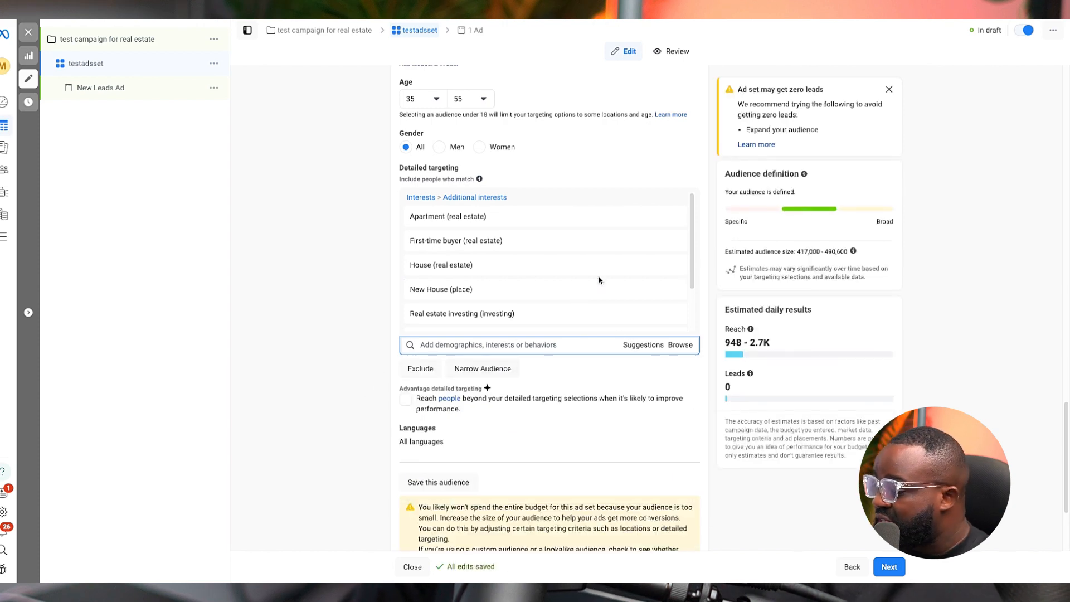
scroll(633, 293, "down", 2)
scroll(560, 374, "down", 2)
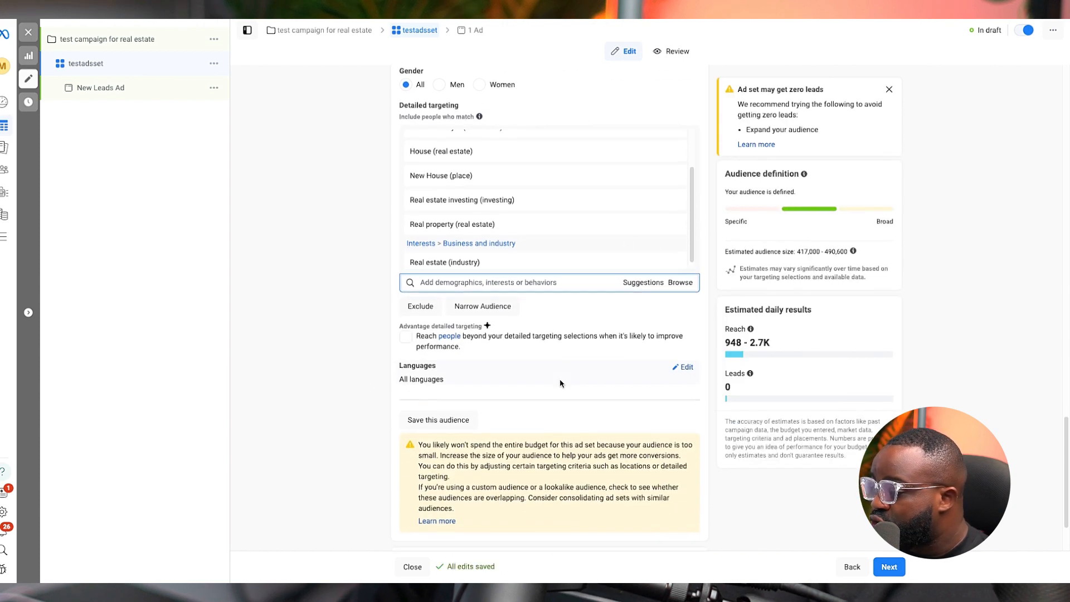
- Try letting the ads reach people beyond the detailed targeting selections, and turn that option off again
scroll(560, 374, "down", 1)
scroll(528, 362, "down", 2)
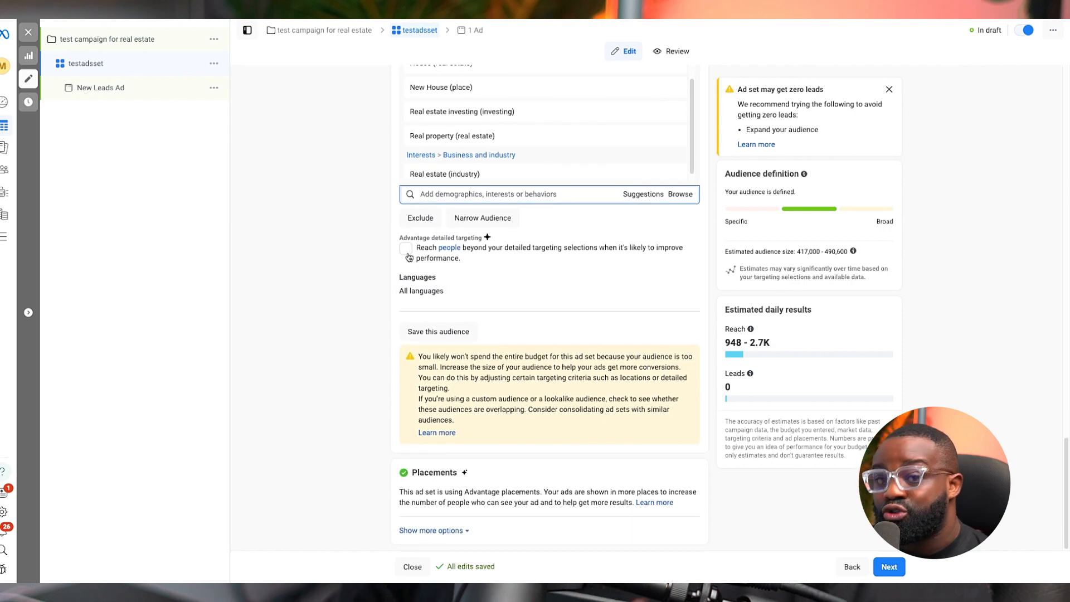
left_click(406, 250)
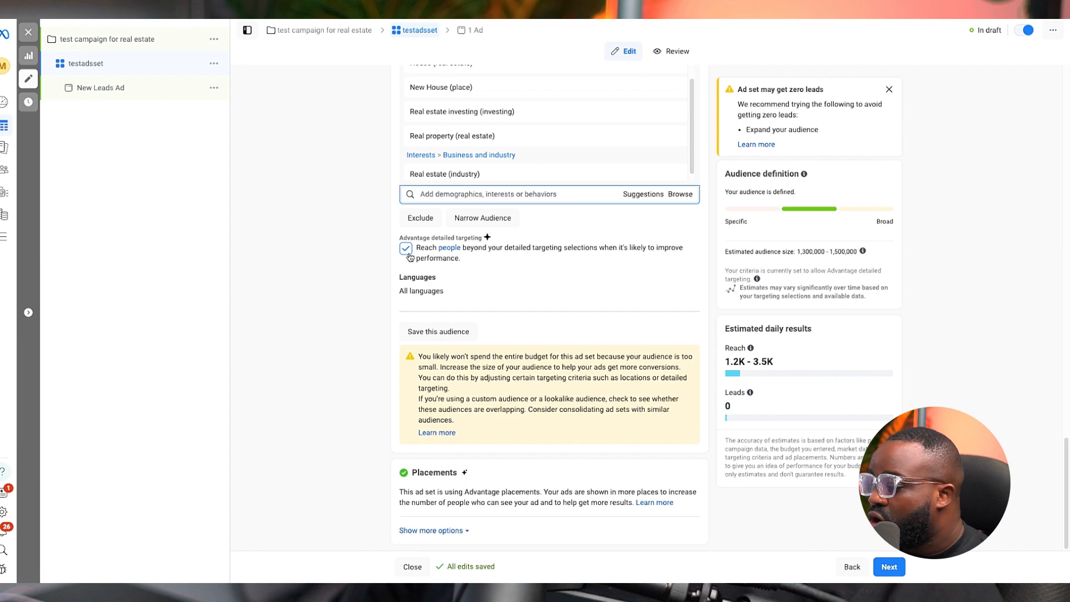
left_click(403, 252)
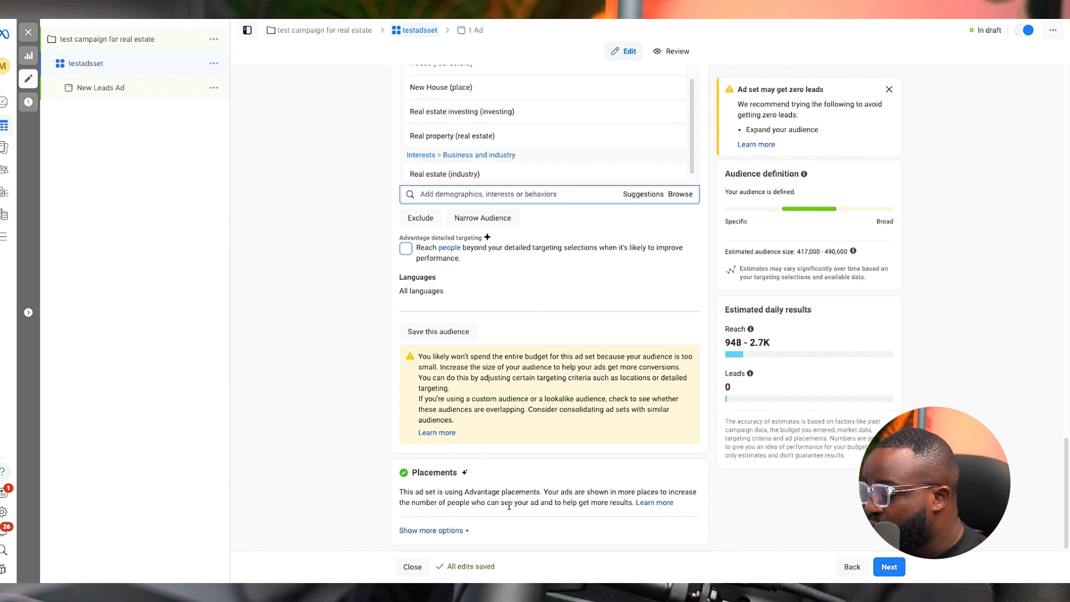
- Open the ad set's placement controls for editing and switch to manual placements
left_click(462, 531)
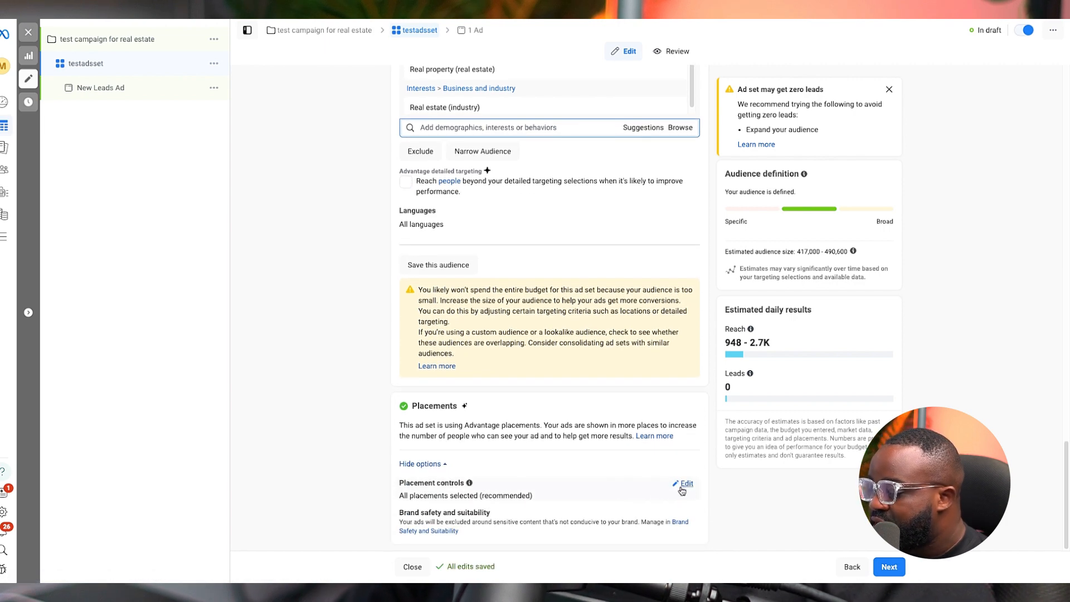
left_click(684, 484)
scroll(506, 497, "down", 1)
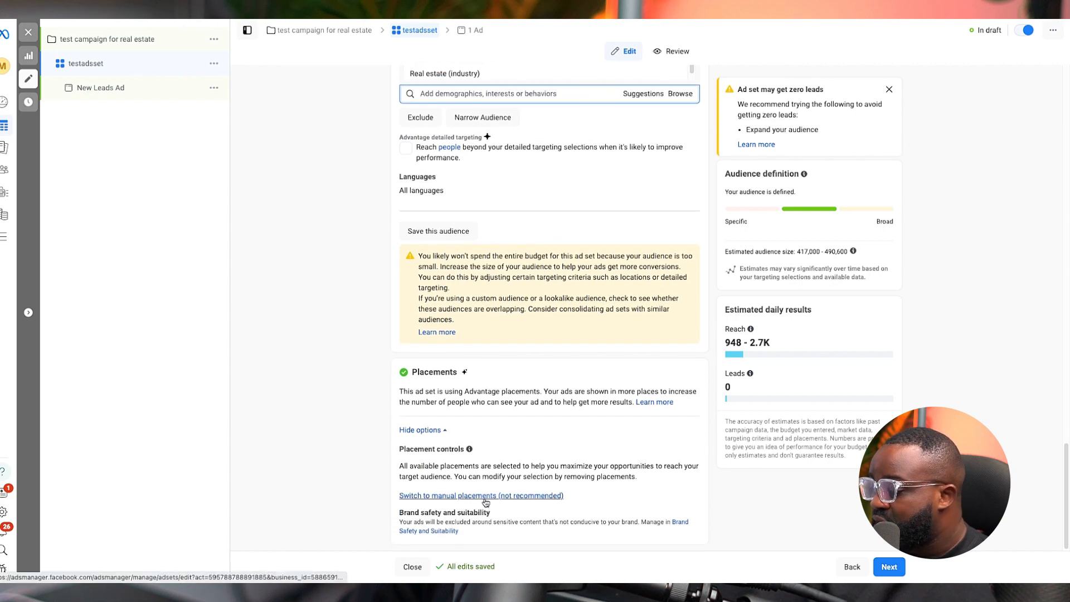
left_click(485, 496)
scroll(552, 480, "down", 3)
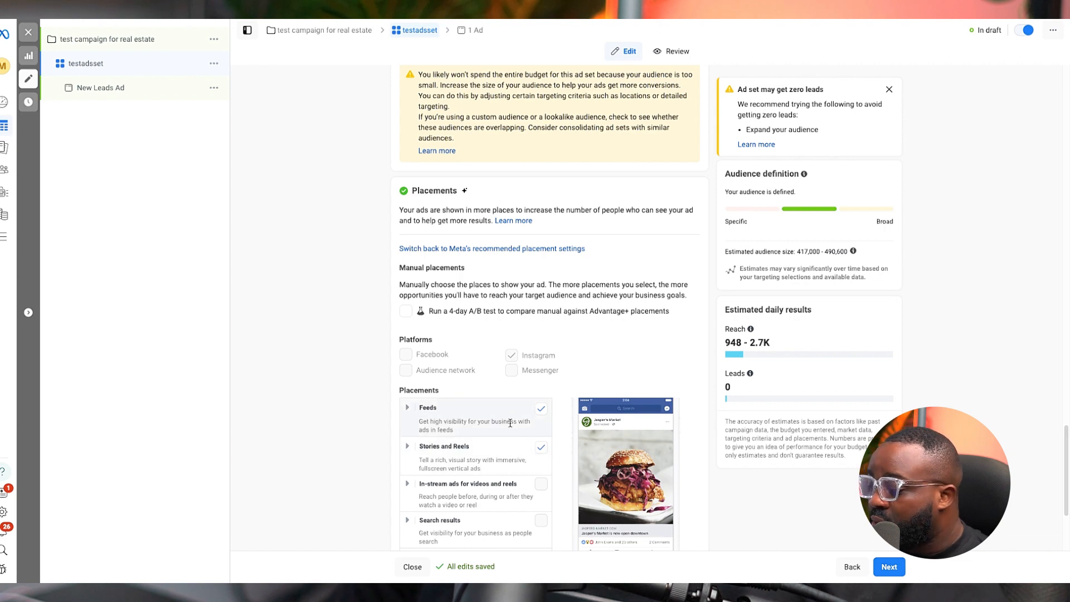
- Check the individual Feeds placements and the other placement groups, and continue to the New Leads Ad settings
left_click(407, 407)
scroll(457, 390, "down", 1)
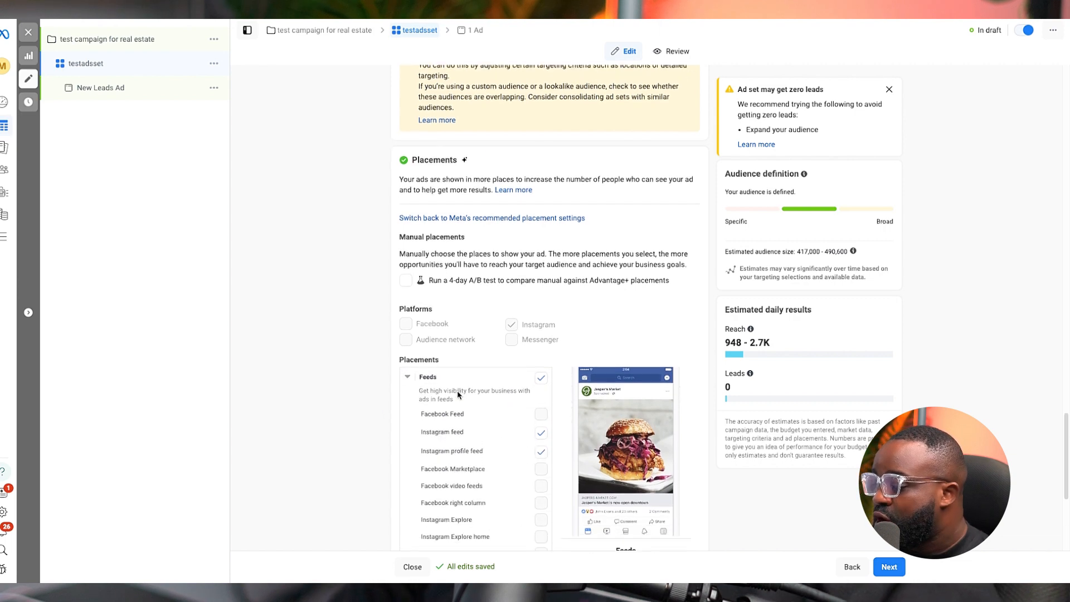
scroll(540, 411, "down", 1)
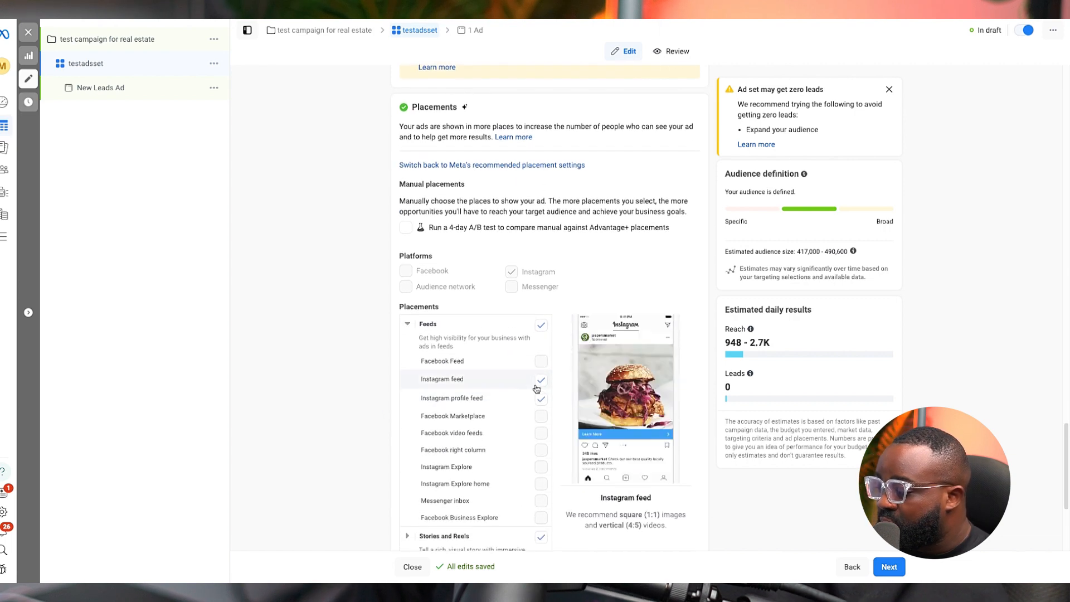
scroll(533, 410, "down", 3)
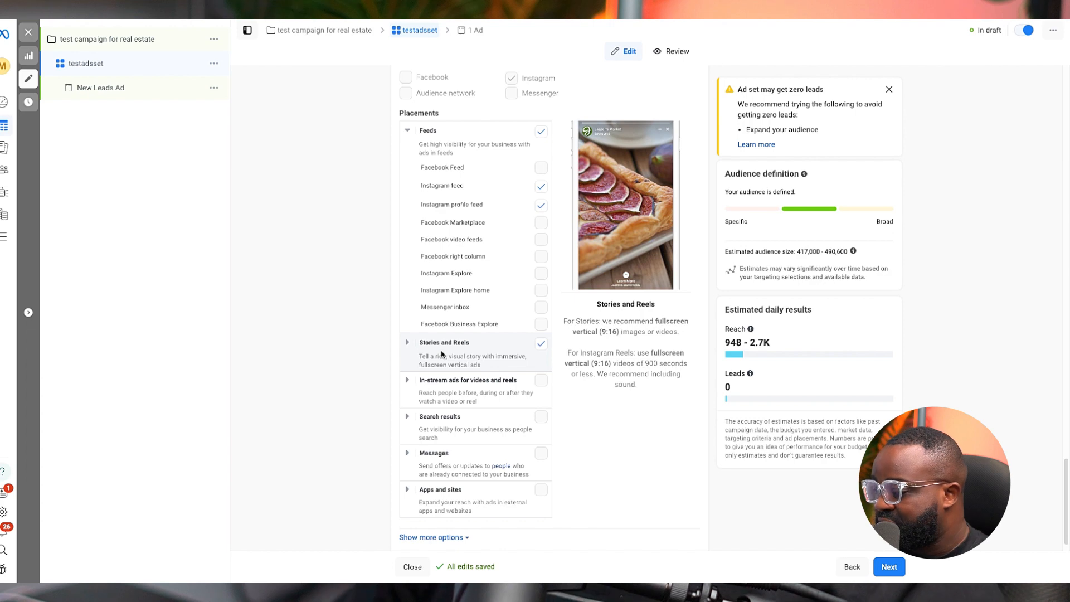
scroll(695, 462, "down", 1)
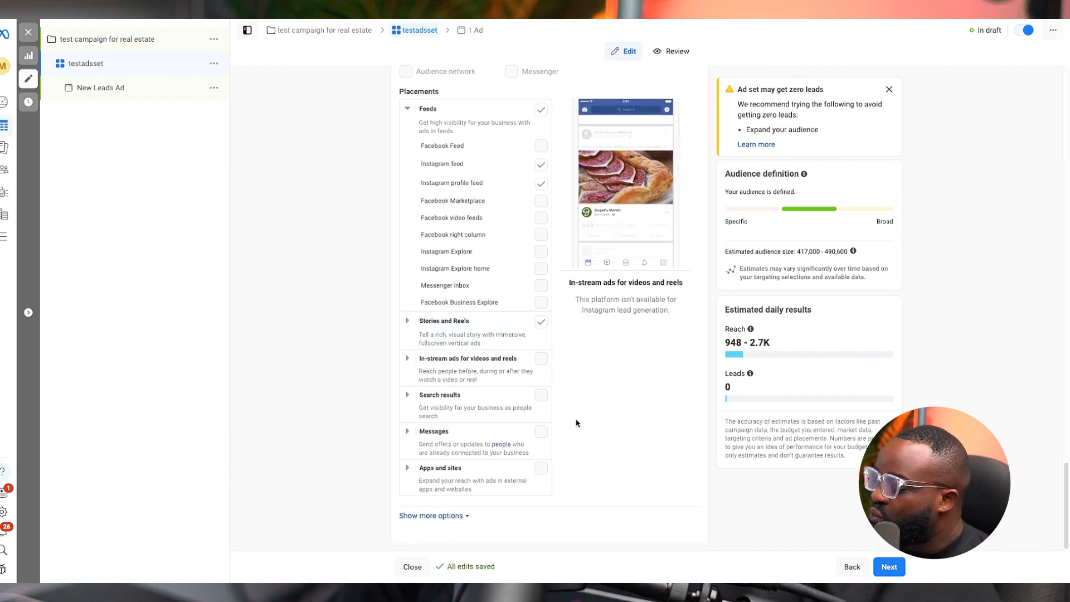
left_click(898, 567)
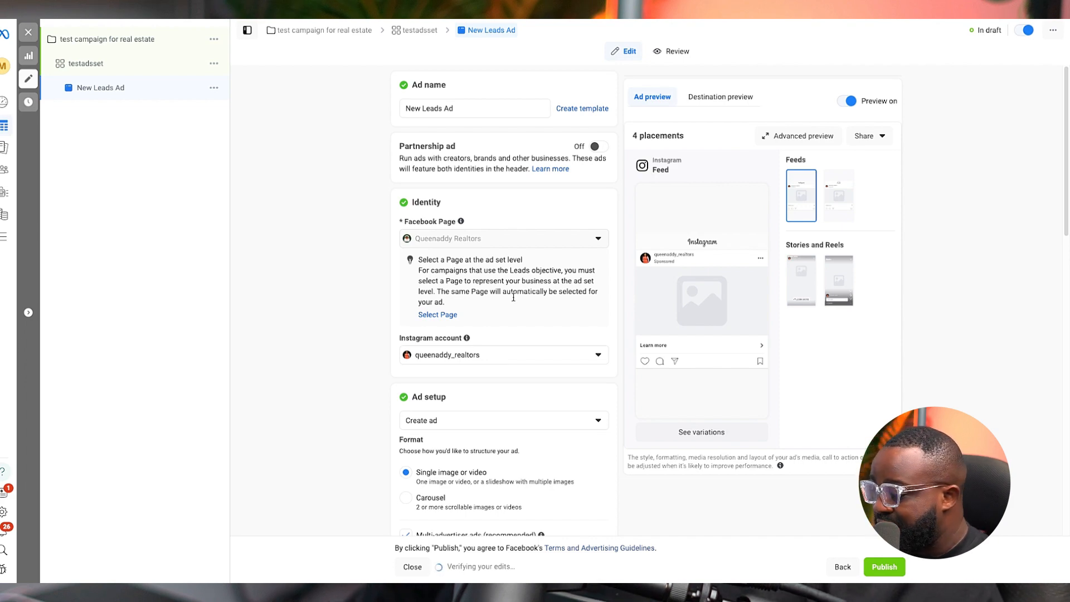
- Examine the ad's Instagram account choices, ad setup options and format settings
scroll(476, 397, "down", 1)
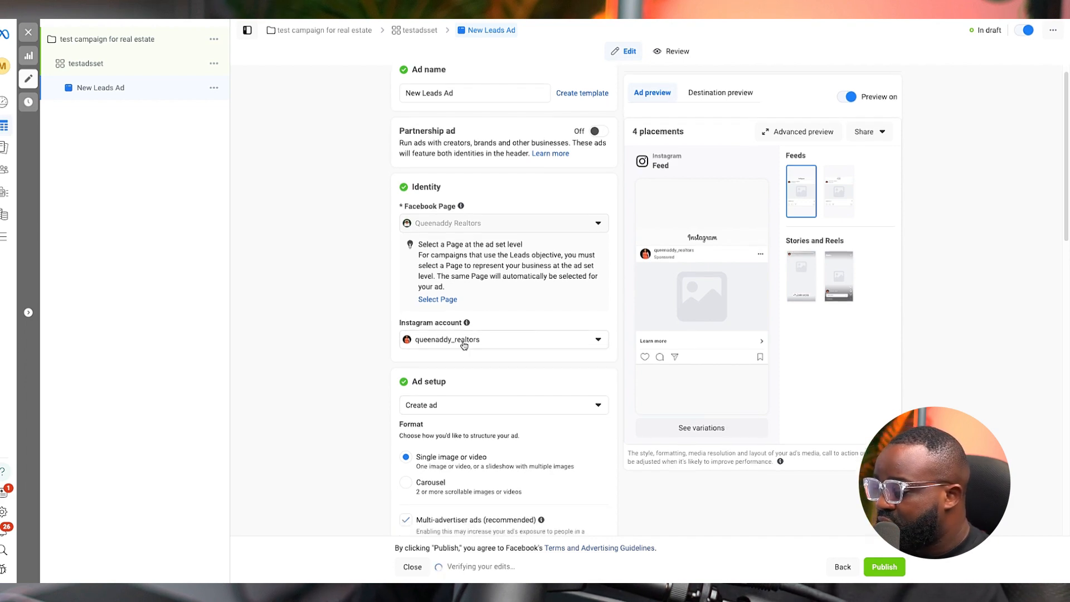
left_click(486, 408)
scroll(474, 390, "down", 1)
left_click(480, 328)
left_click(382, 349)
scroll(405, 341, "down", 2)
scroll(435, 384, "down", 4)
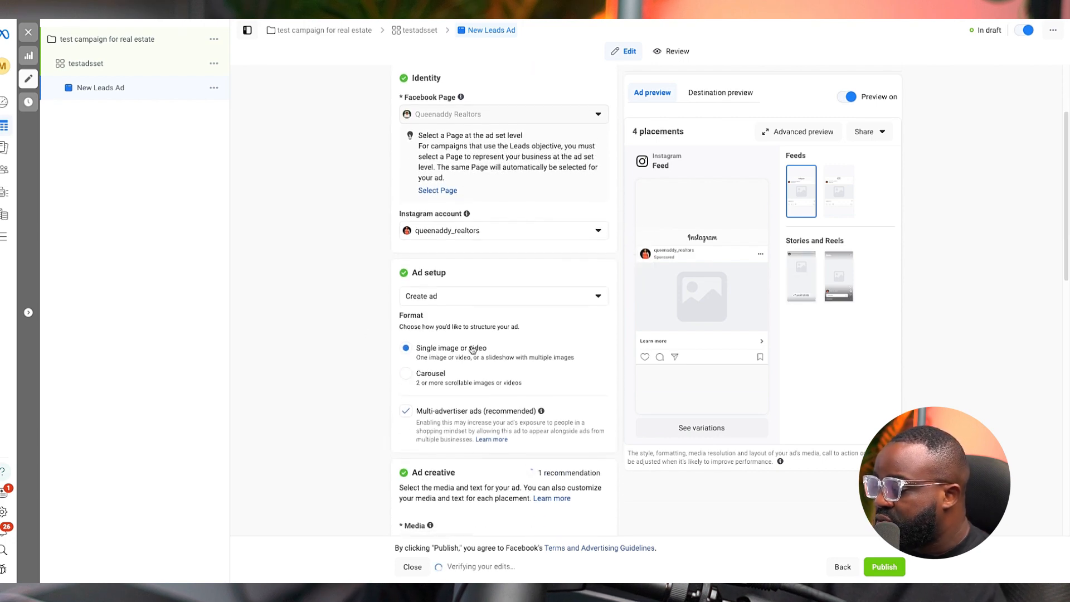
scroll(444, 404, "up", 4)
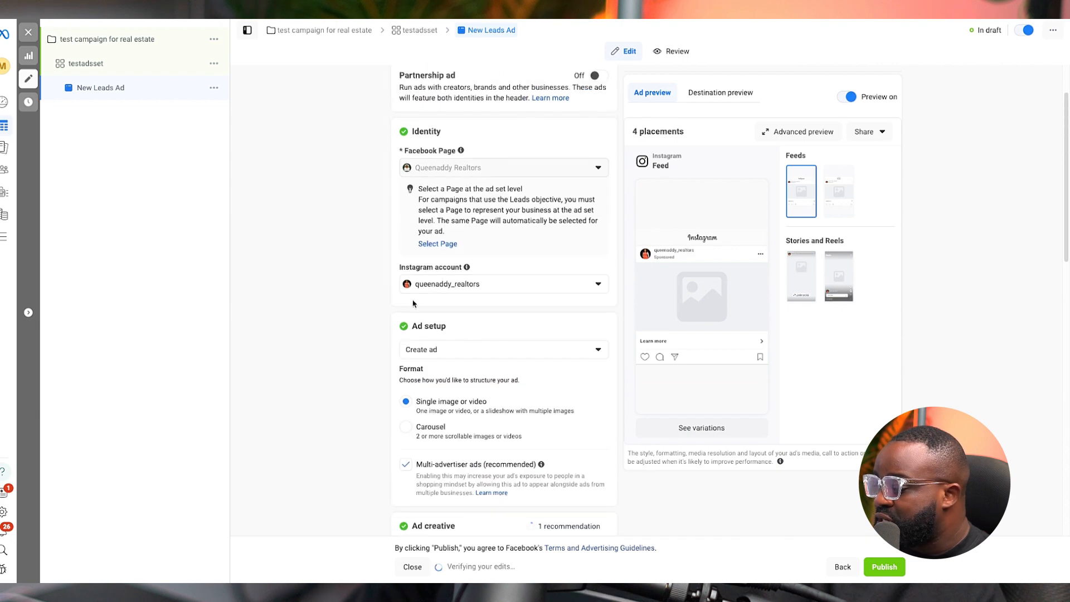
left_click(469, 287)
left_click(468, 287)
left_click(415, 351)
left_click(382, 377)
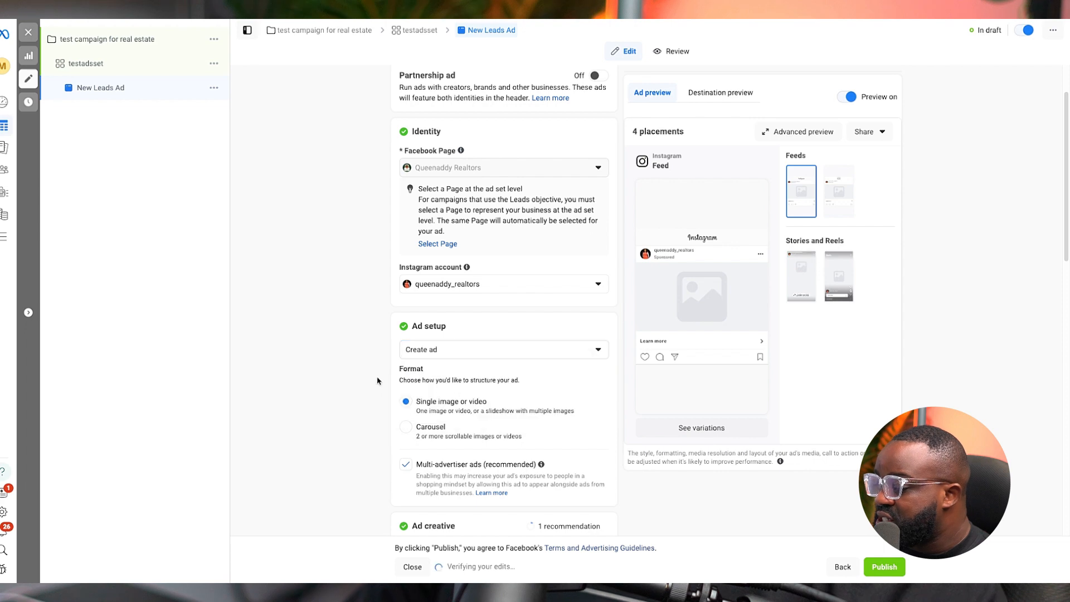
- Add the first beach front video from the account videos to the ad creative without trimming it
scroll(358, 336, "down", 3)
scroll(443, 368, "down", 1)
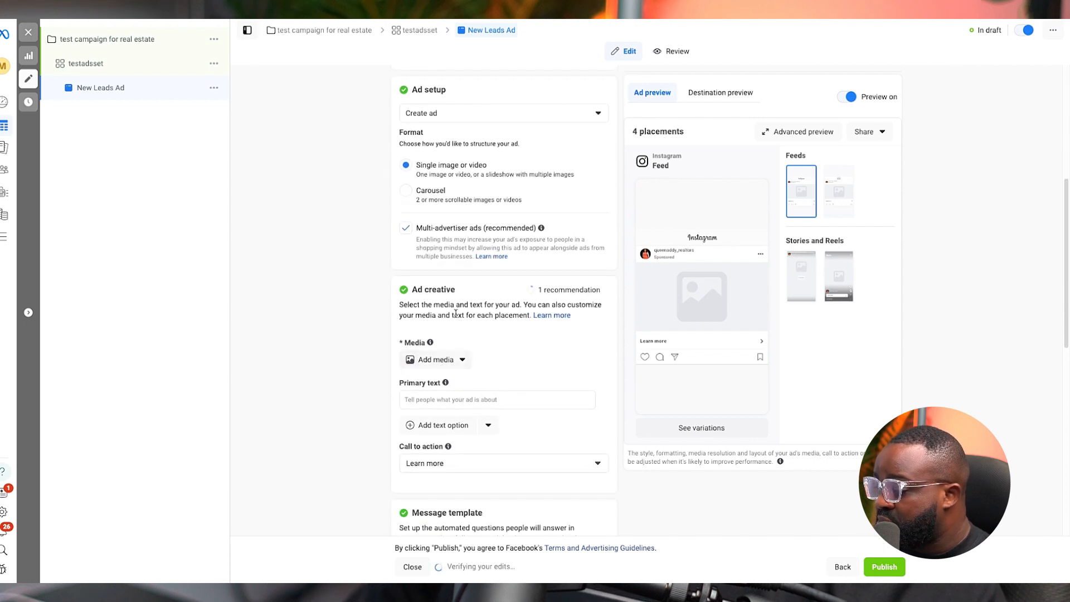
left_click(454, 357)
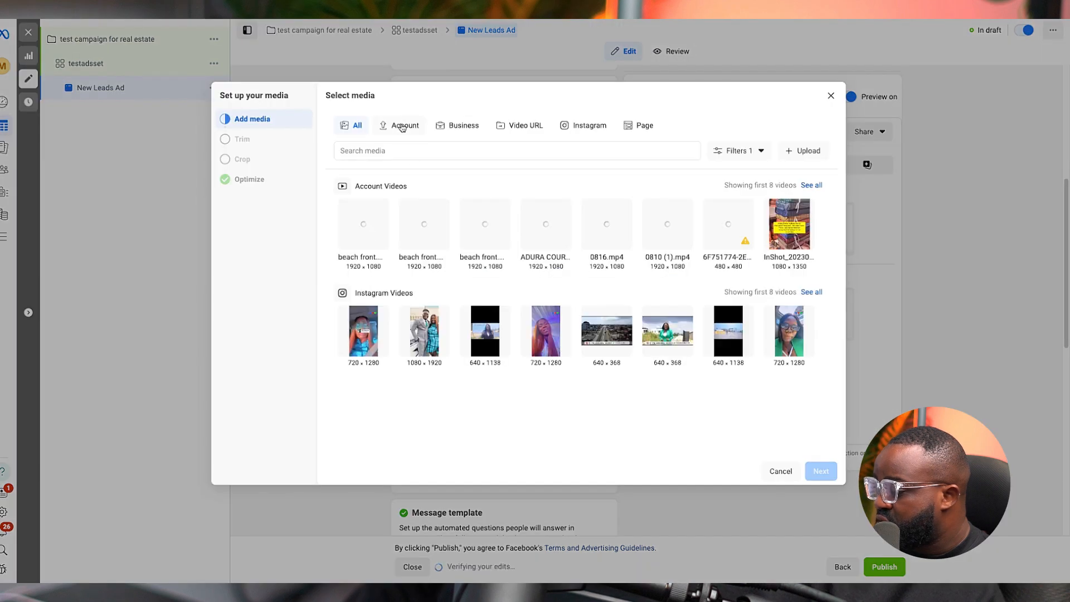
left_click(363, 224)
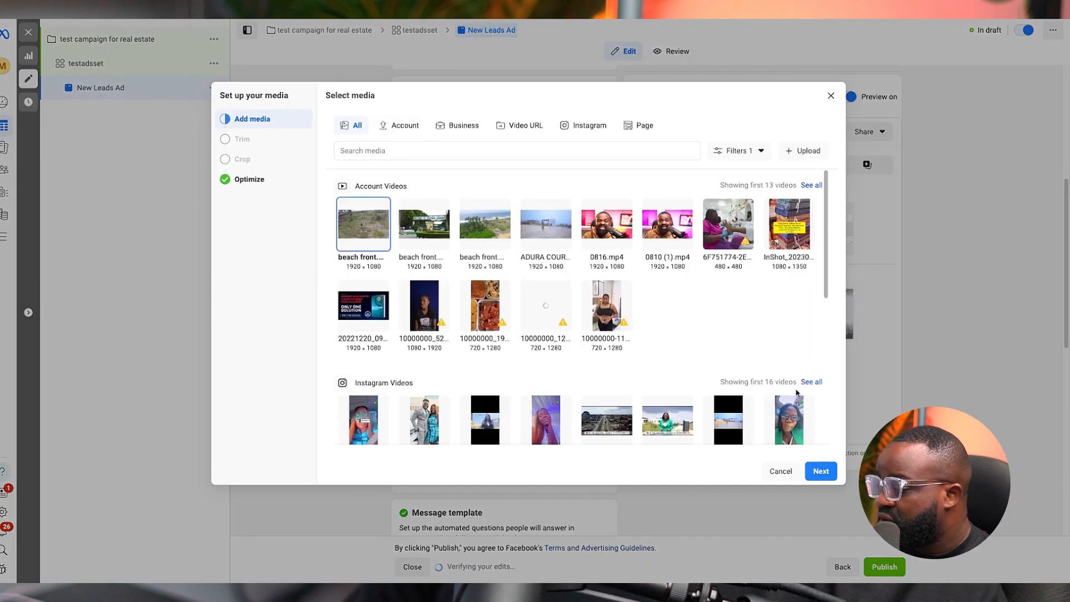
left_click(820, 471)
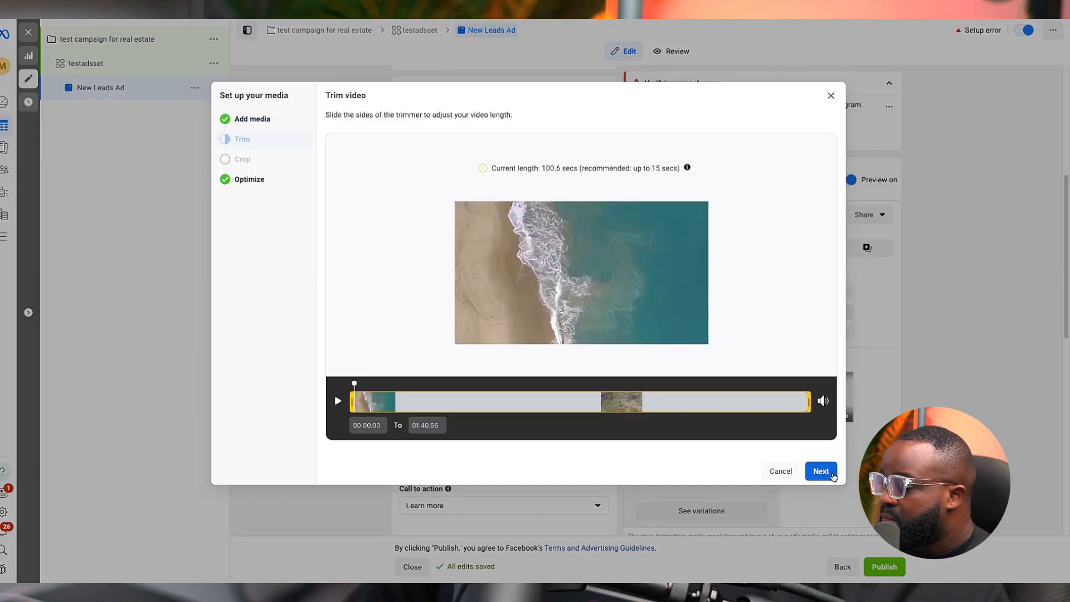
left_click(821, 471)
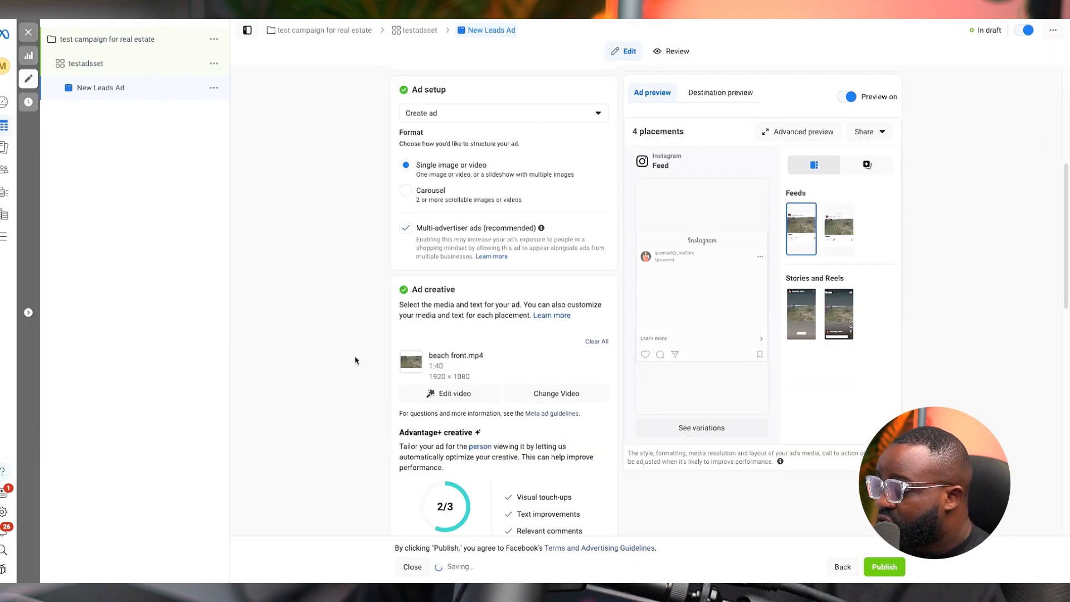
- Examine the ad's primary text field and the available call to action options, keeping Learn more
scroll(356, 359, "down", 2)
scroll(355, 359, "down", 3)
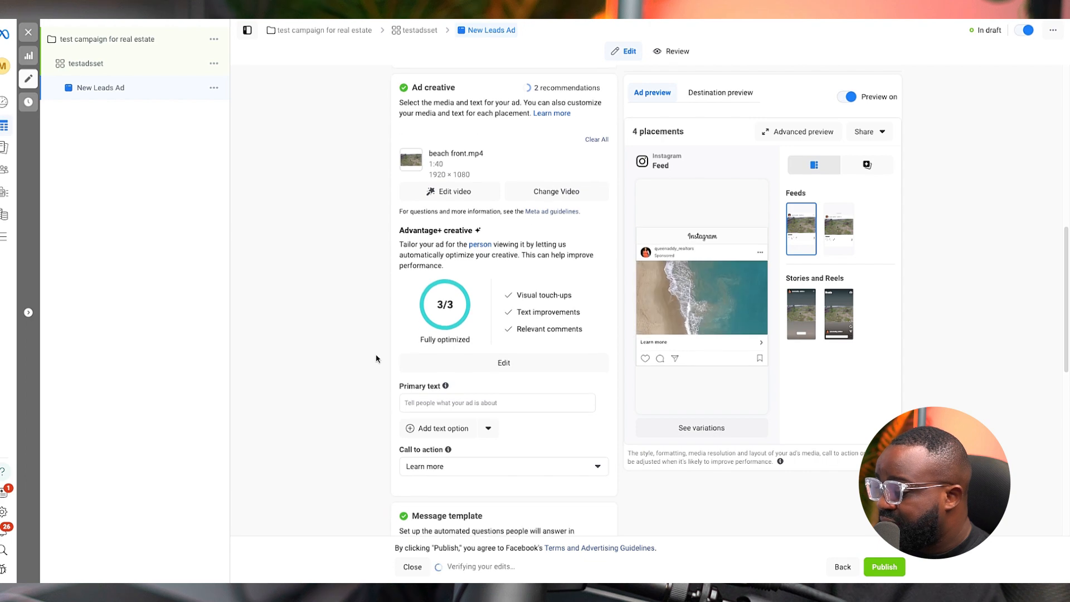
left_click(441, 333)
scroll(407, 307, "down", 1)
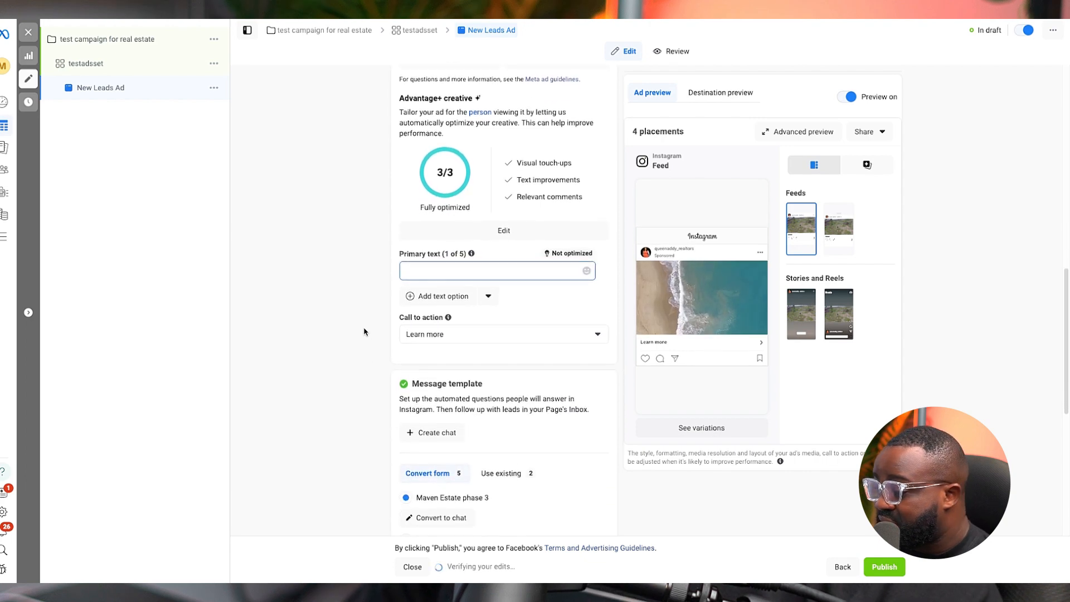
left_click(435, 330)
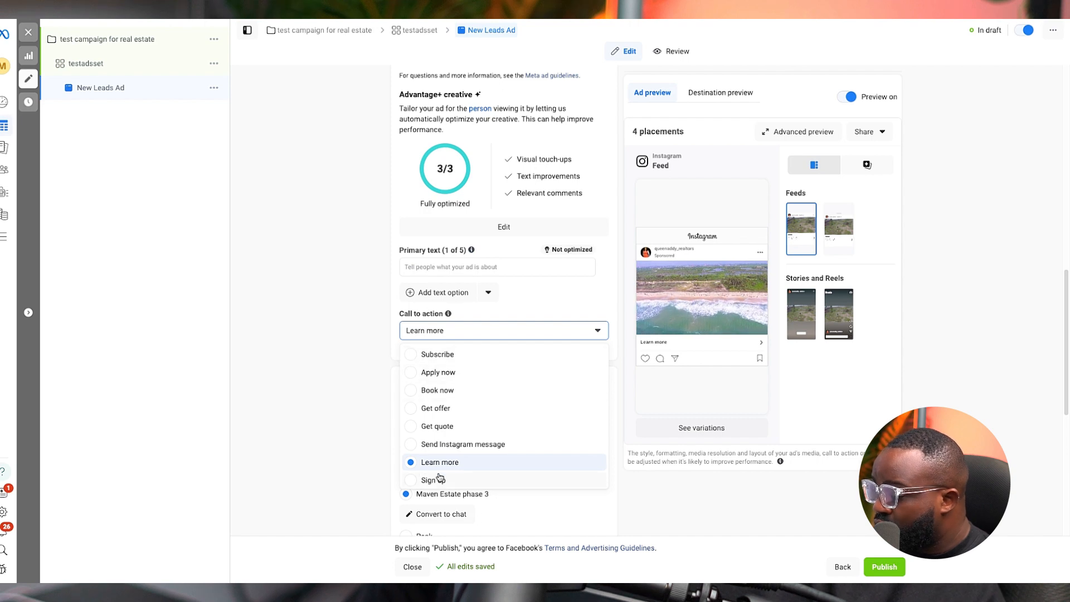
left_click(347, 366)
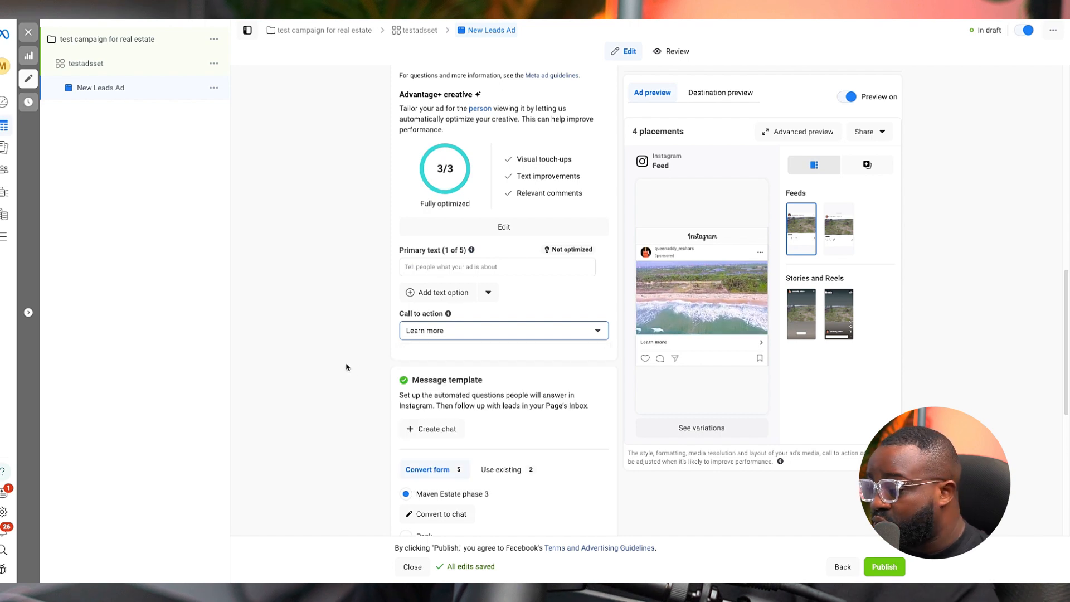
left_click(446, 335)
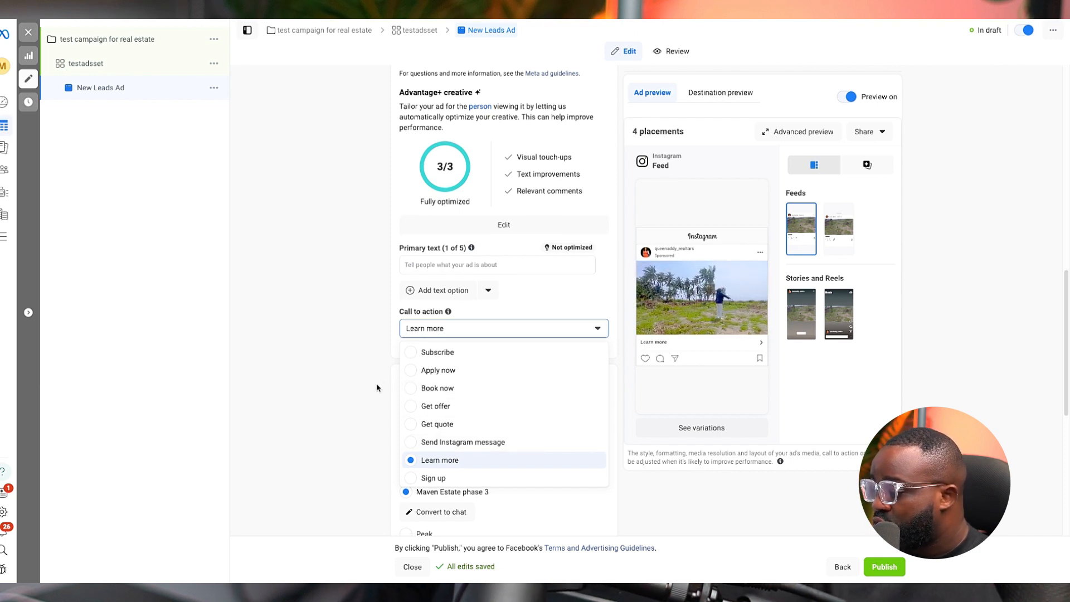
scroll(459, 402, "down", 1)
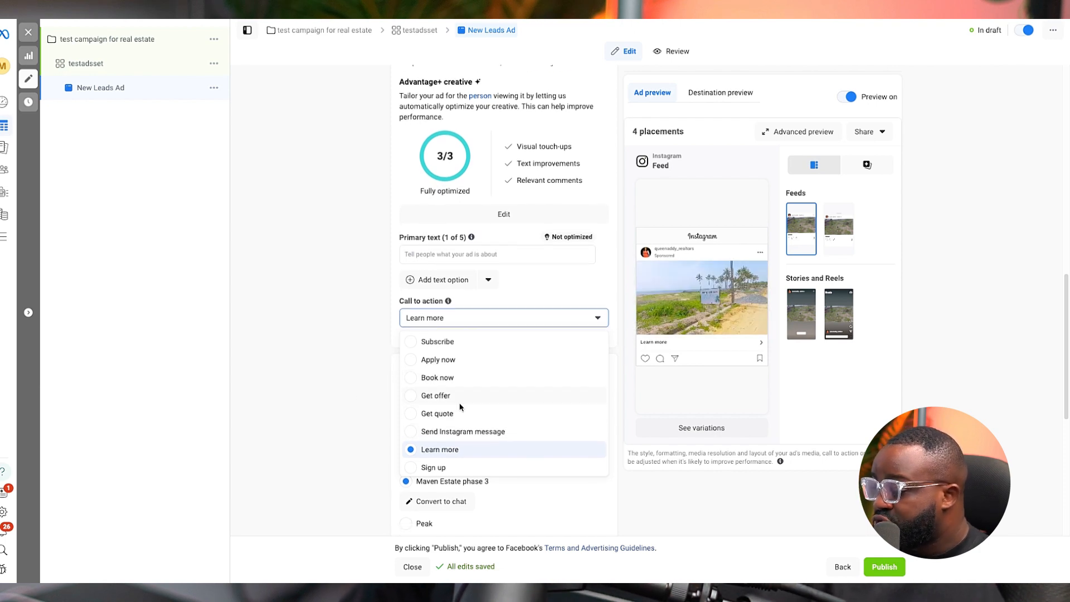
left_click(354, 355)
- Start creating a new chat in the ad's message template section
scroll(364, 362, "down", 3)
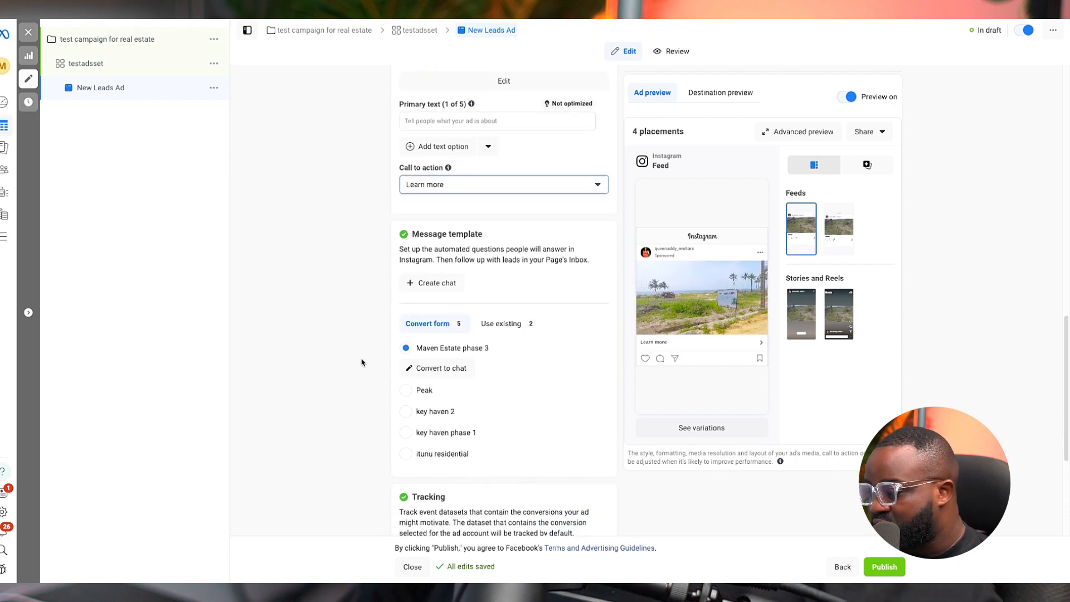
scroll(364, 358, "down", 1)
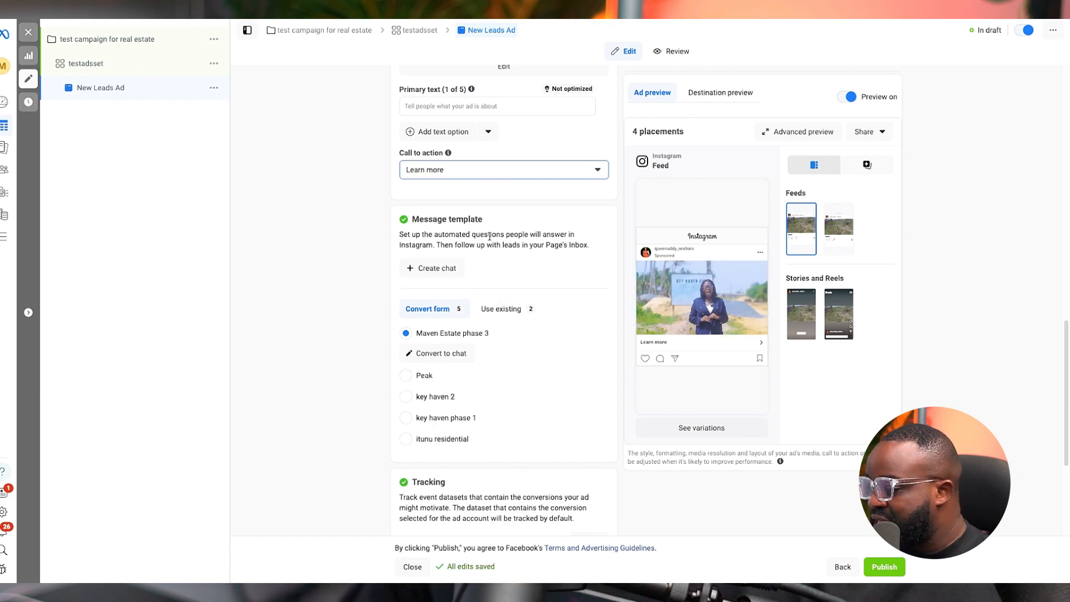
scroll(508, 325, "down", 1)
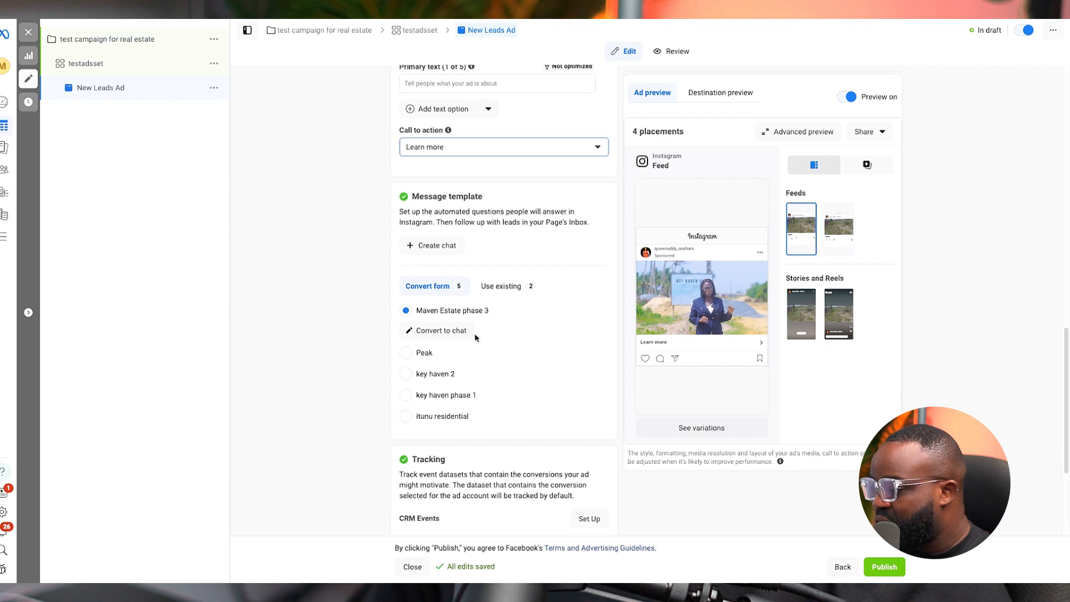
left_click(436, 234)
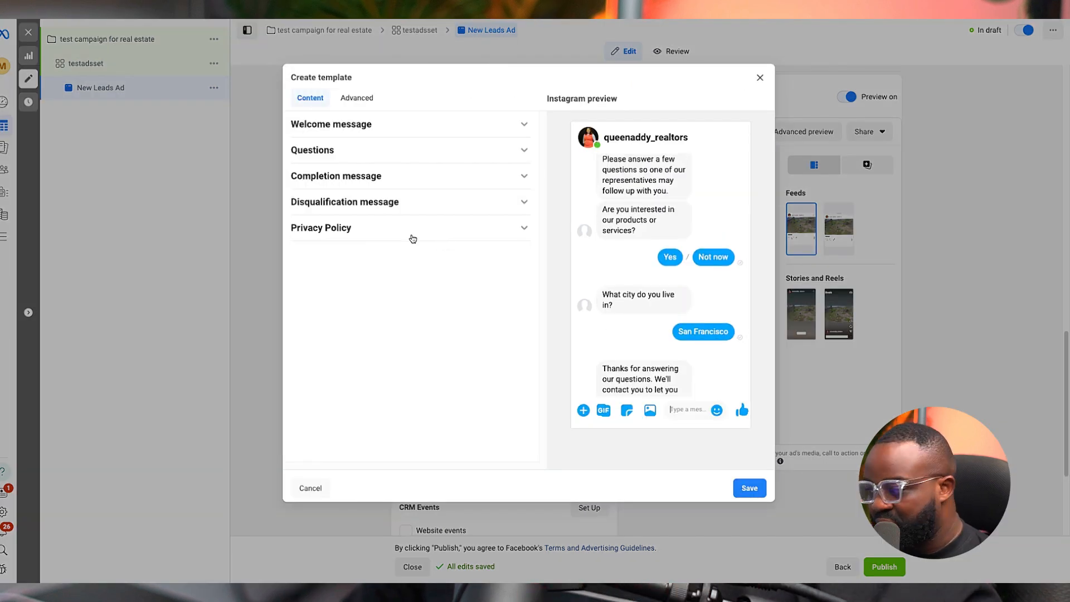
- Examine the template's welcome message and the first custom question, including the follow-up question options for its Yes answer
left_click(393, 129)
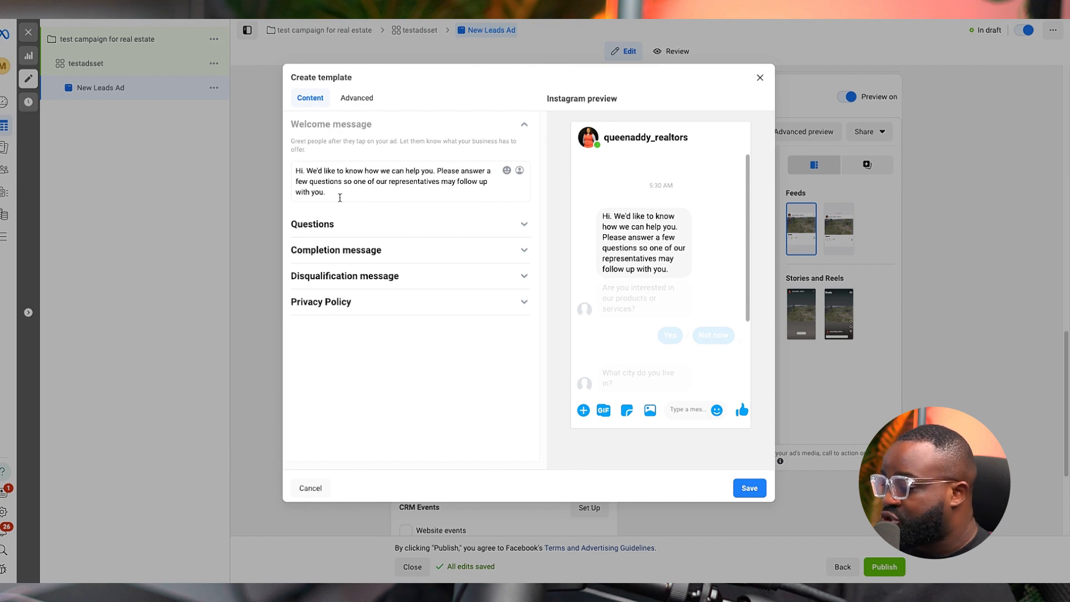
left_click(364, 223)
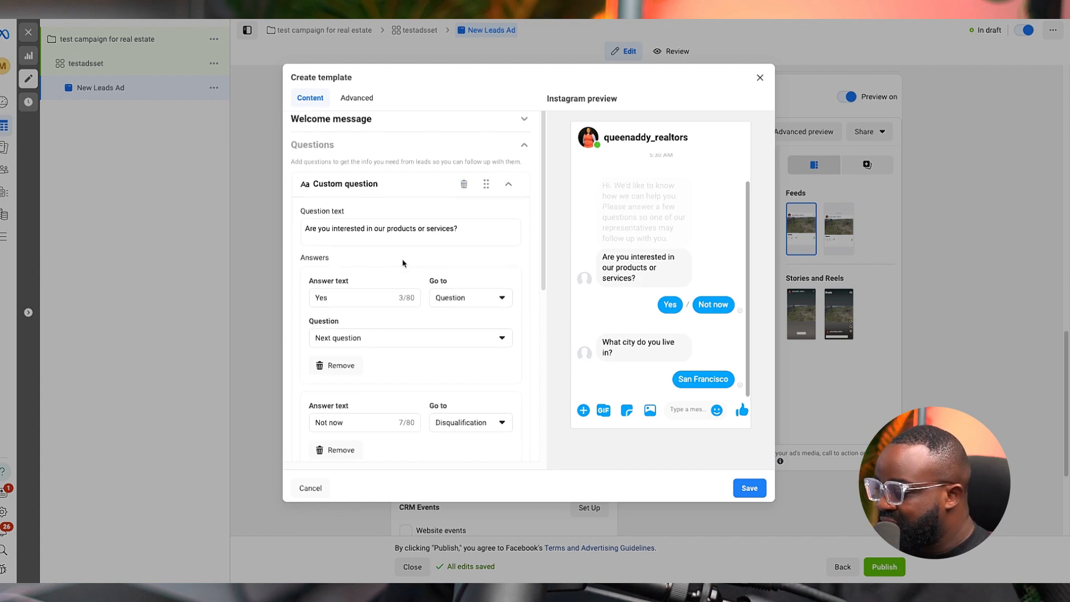
scroll(379, 273, "down", 1)
scroll(339, 266, "down", 1)
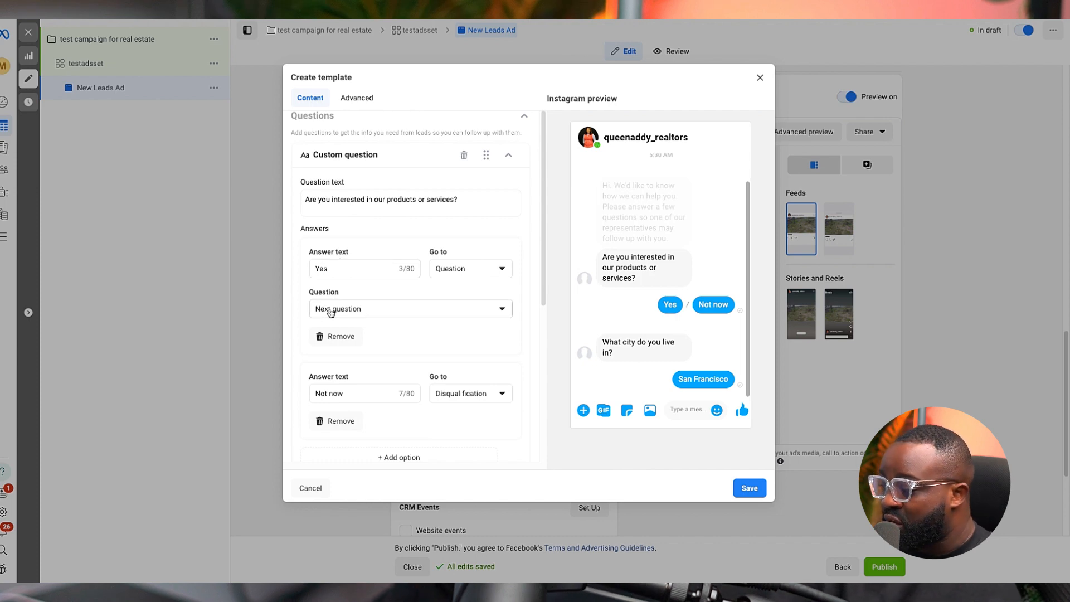
left_click(369, 316)
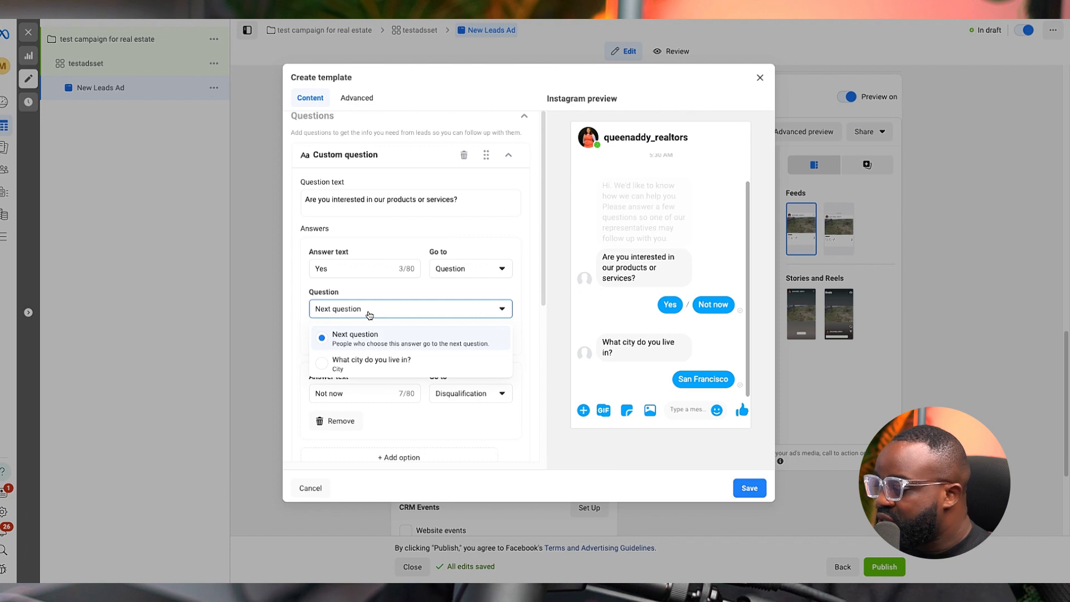
left_click(369, 315)
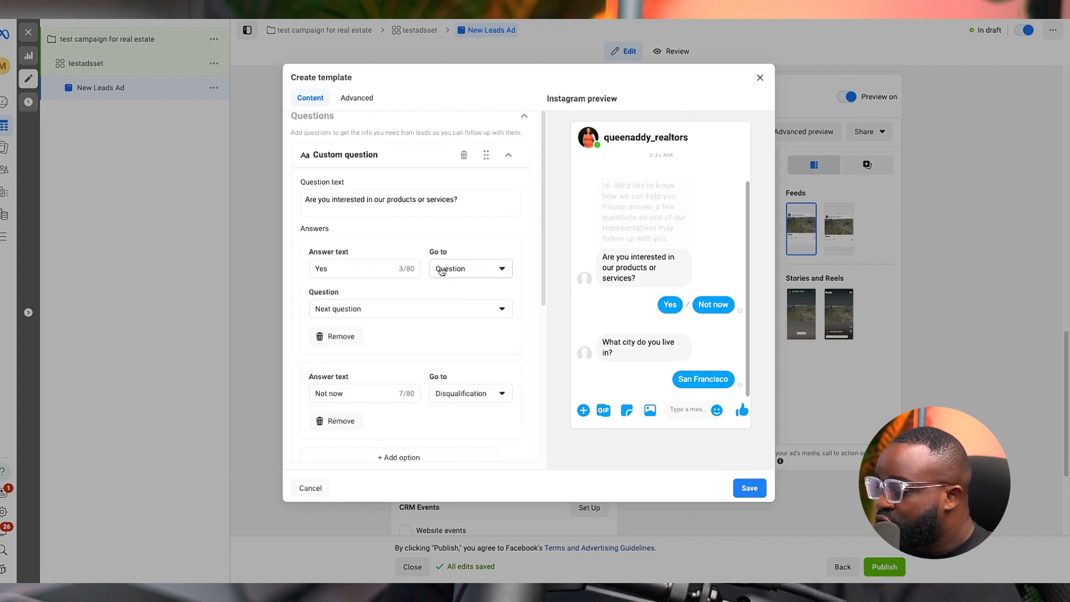
- Examine the custom question's answer routing, the City question and the question types available to add
scroll(394, 306, "down", 3)
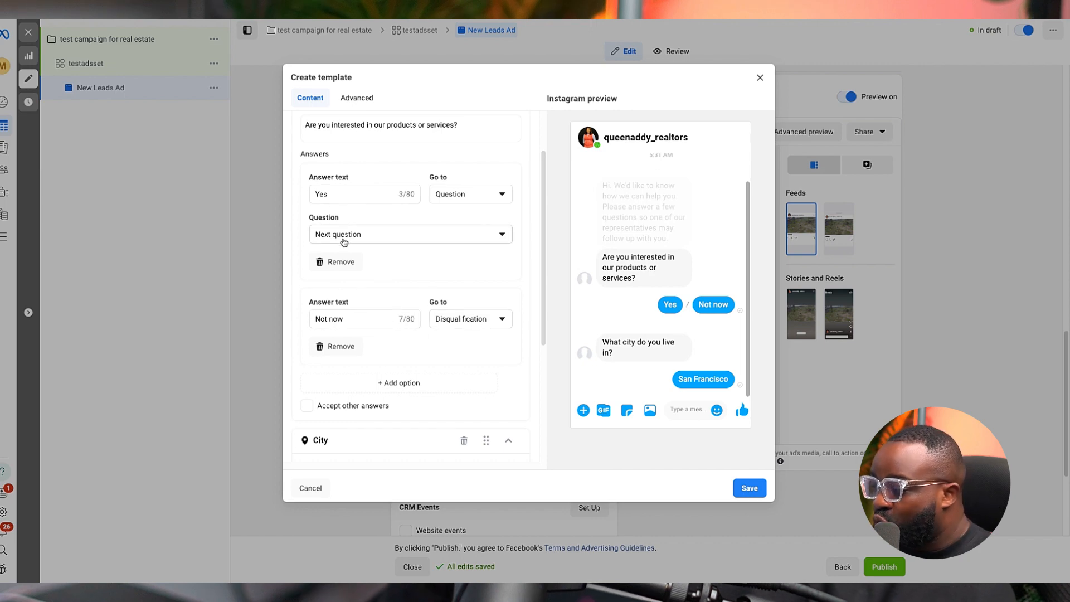
left_click(452, 200)
left_click(454, 201)
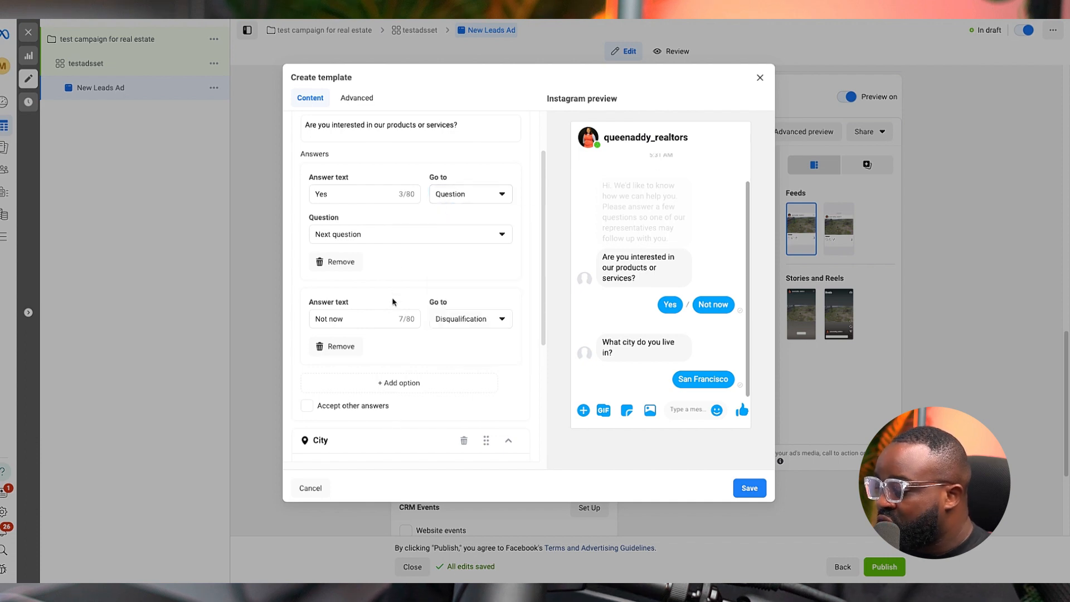
scroll(391, 297, "down", 3)
scroll(399, 306, "down", 2)
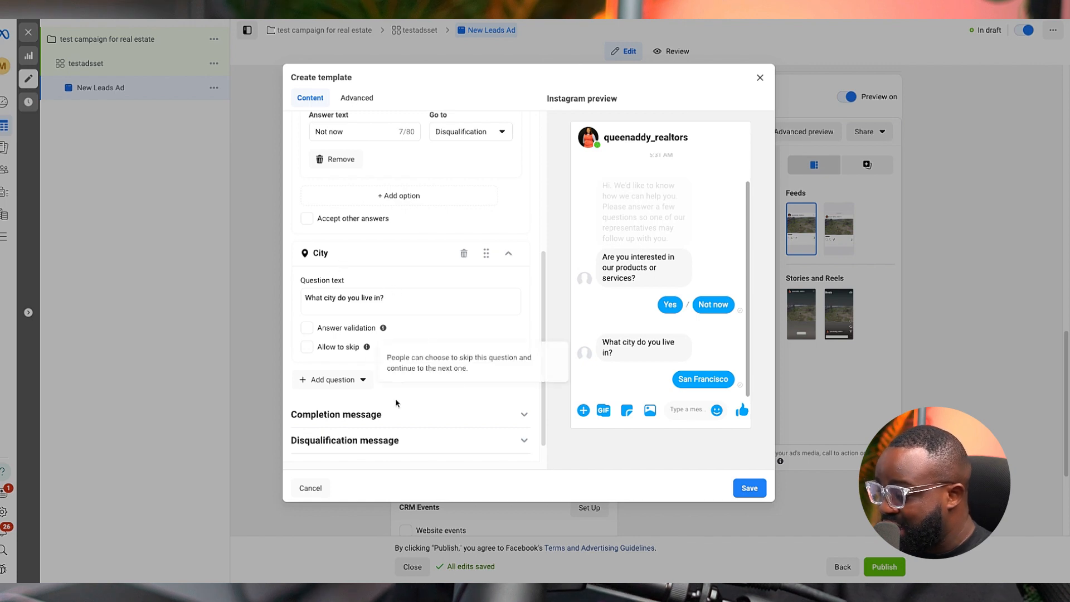
scroll(346, 374, "down", 1)
left_click(348, 369)
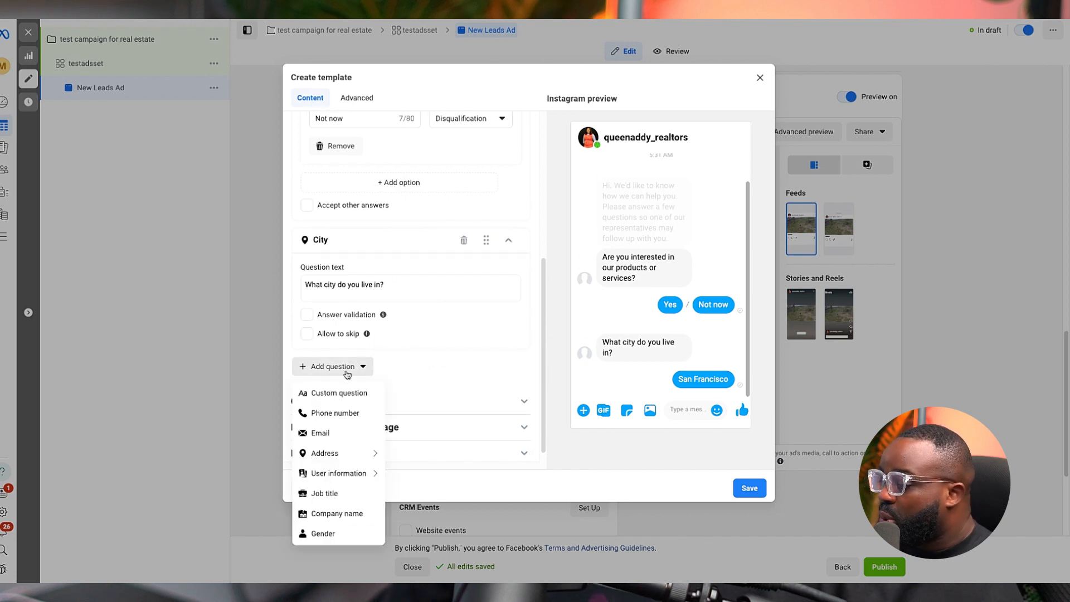
left_click(441, 371)
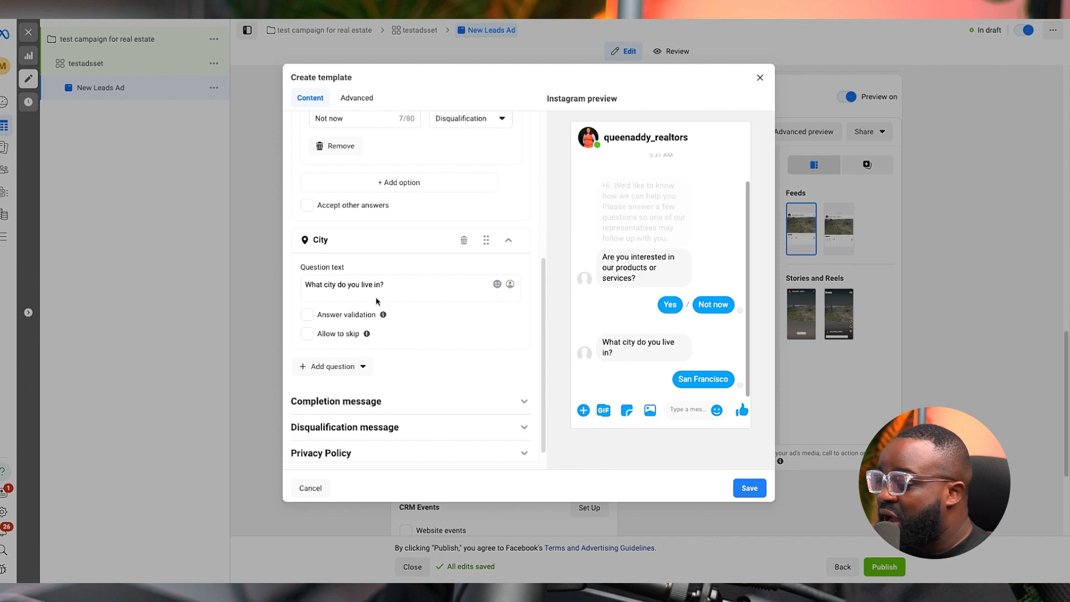
- Enable answer validation for the City question
scroll(357, 292, "down", 1)
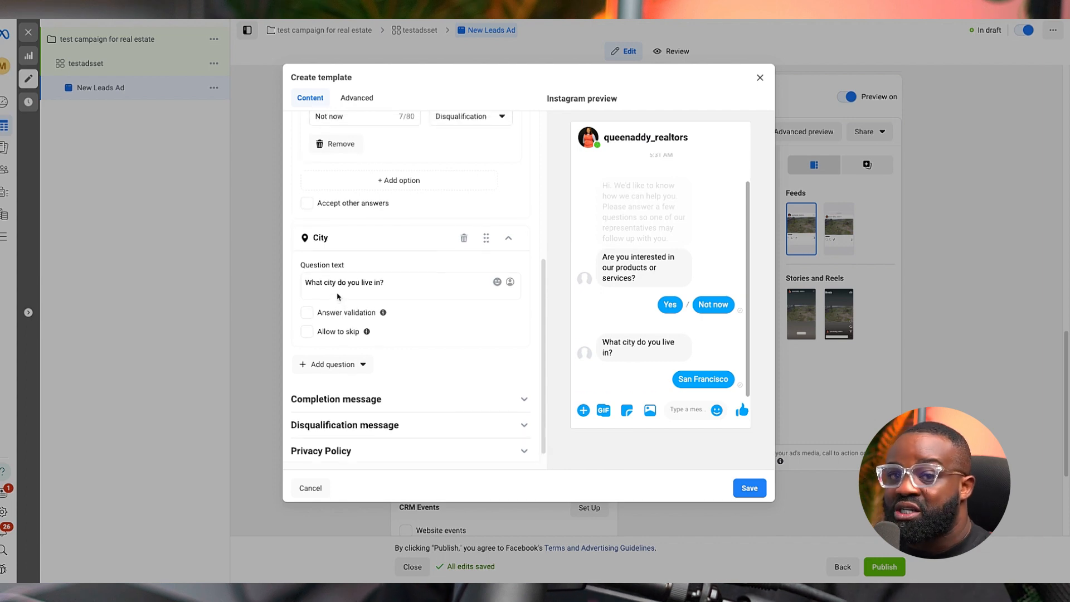
scroll(337, 294, "up", 1)
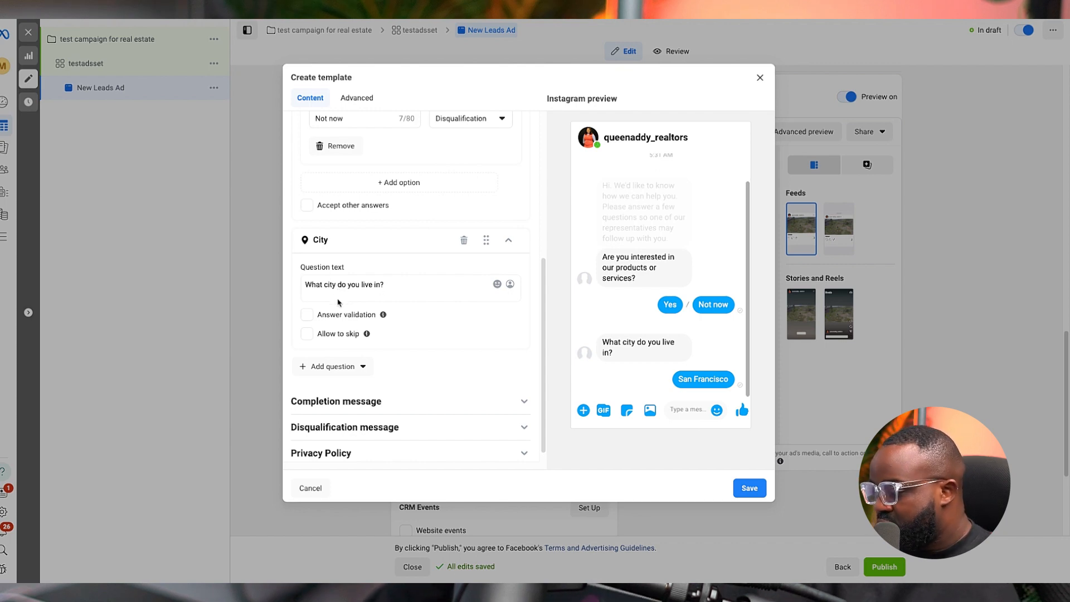
scroll(389, 299, "down", 2)
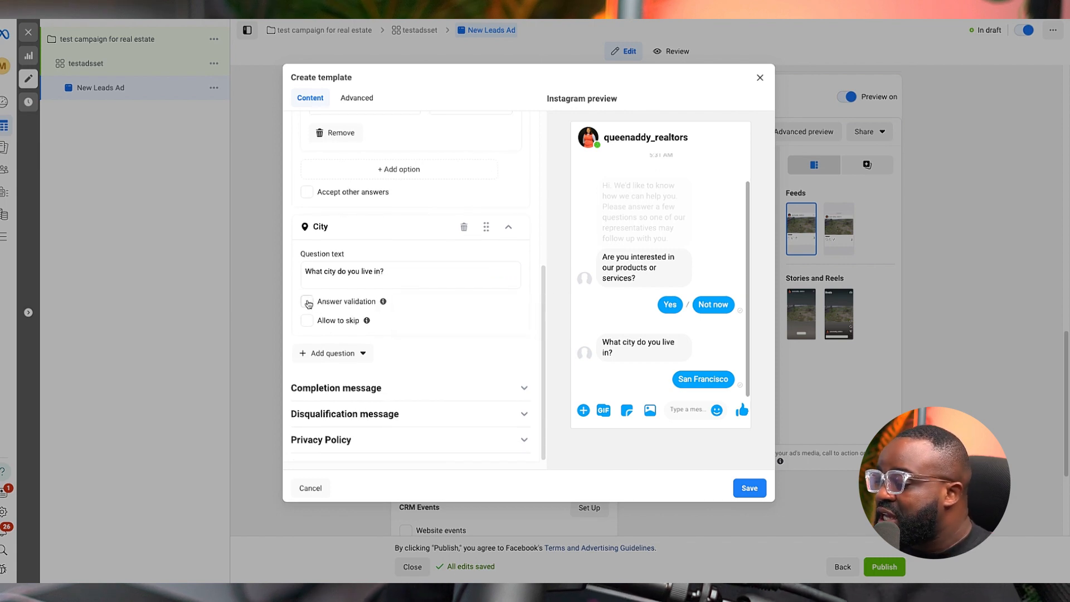
left_click(308, 302)
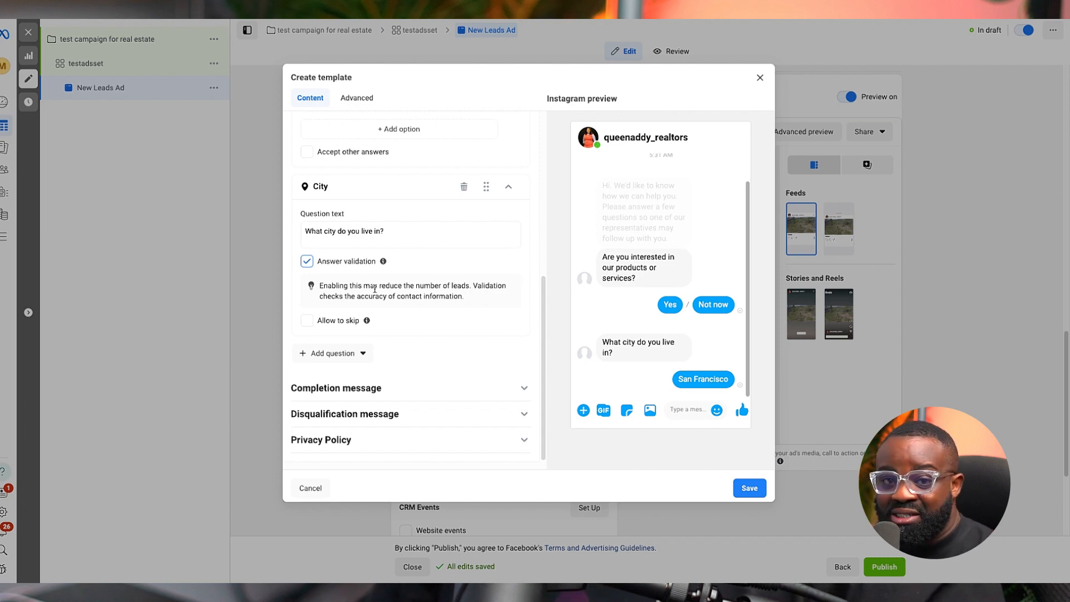
left_click(307, 261)
left_click(306, 302)
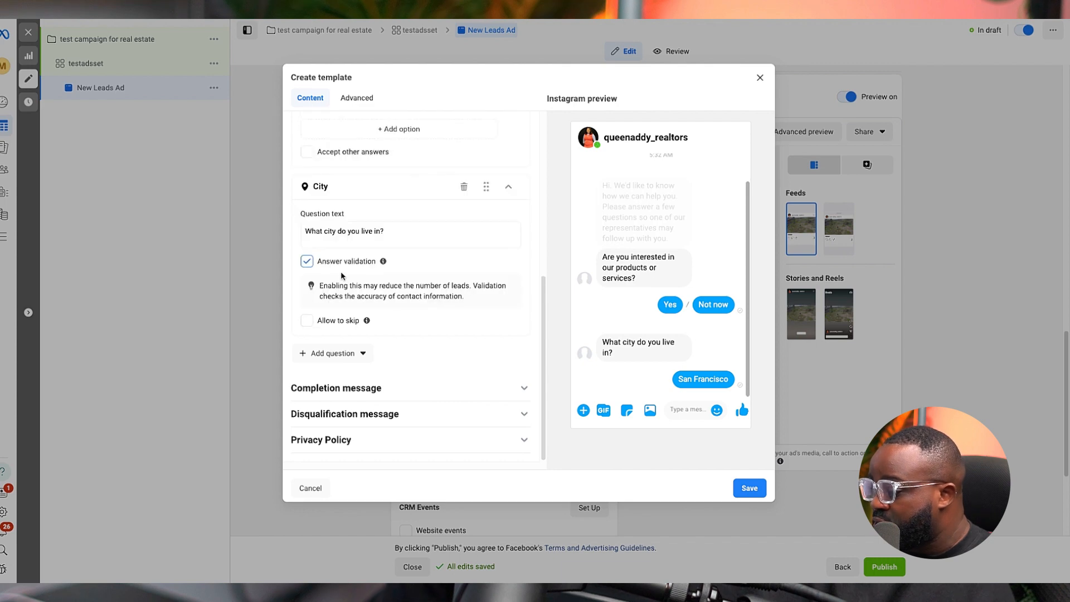
- Try routing the custom question's Yes answer to Completion and review the completion message section
scroll(390, 267, "up", 1)
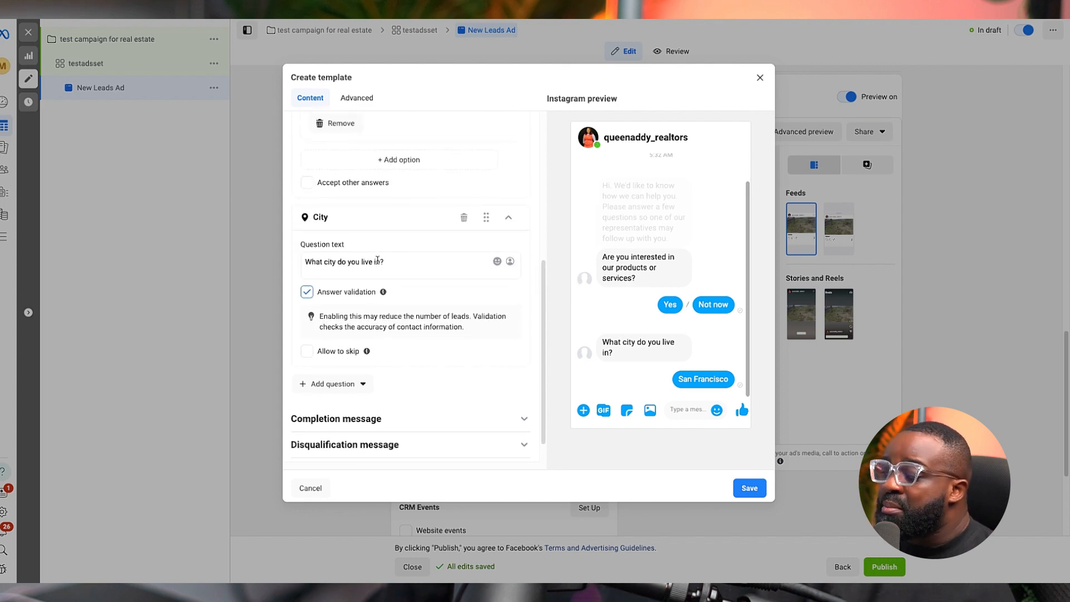
scroll(351, 236, "up", 1)
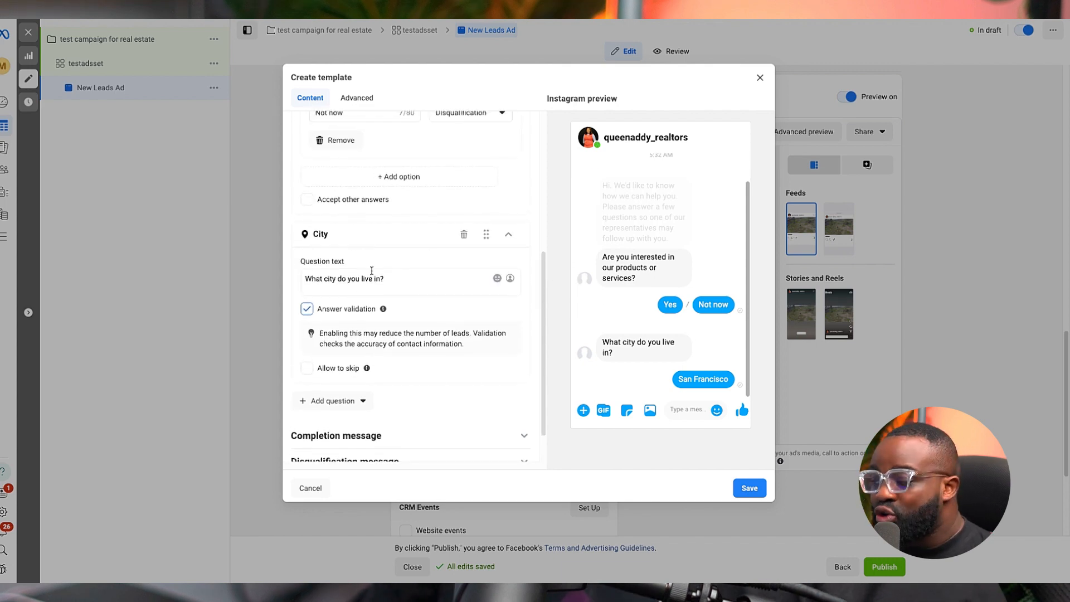
scroll(373, 270, "up", 5)
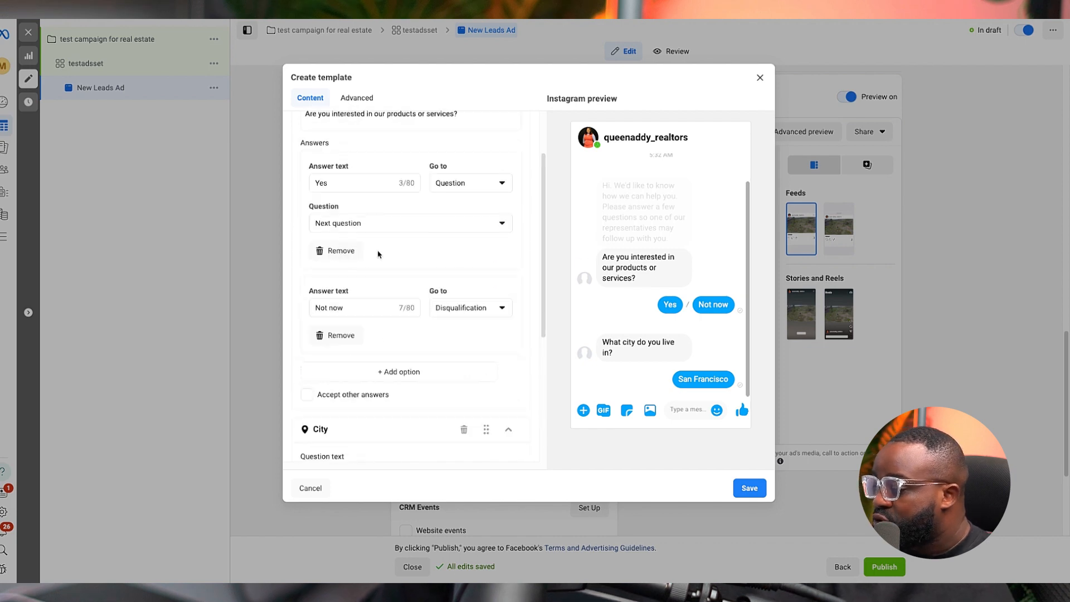
left_click(457, 199)
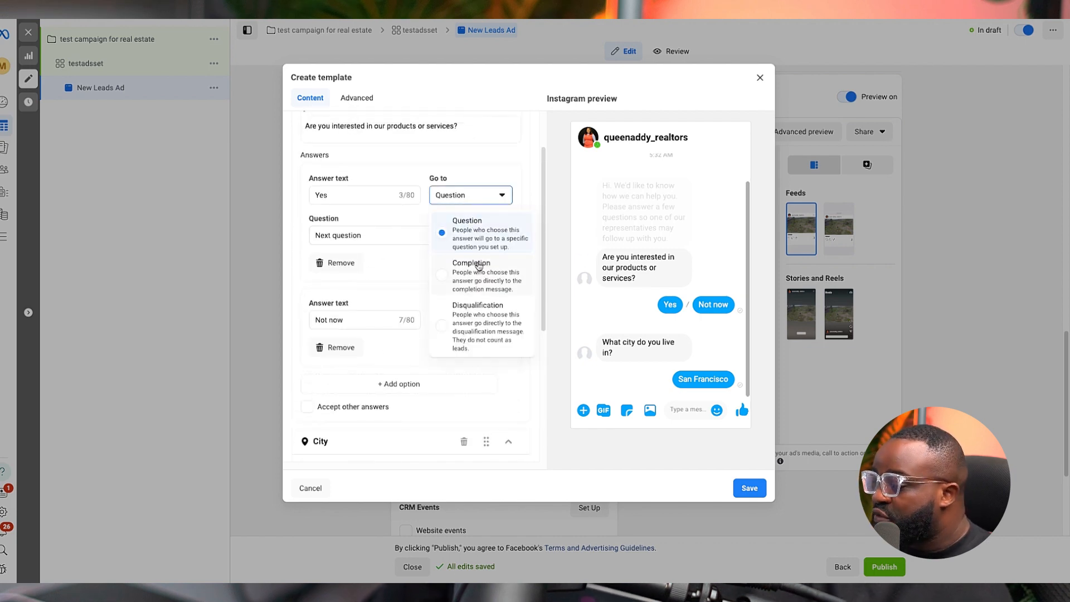
left_click(482, 285)
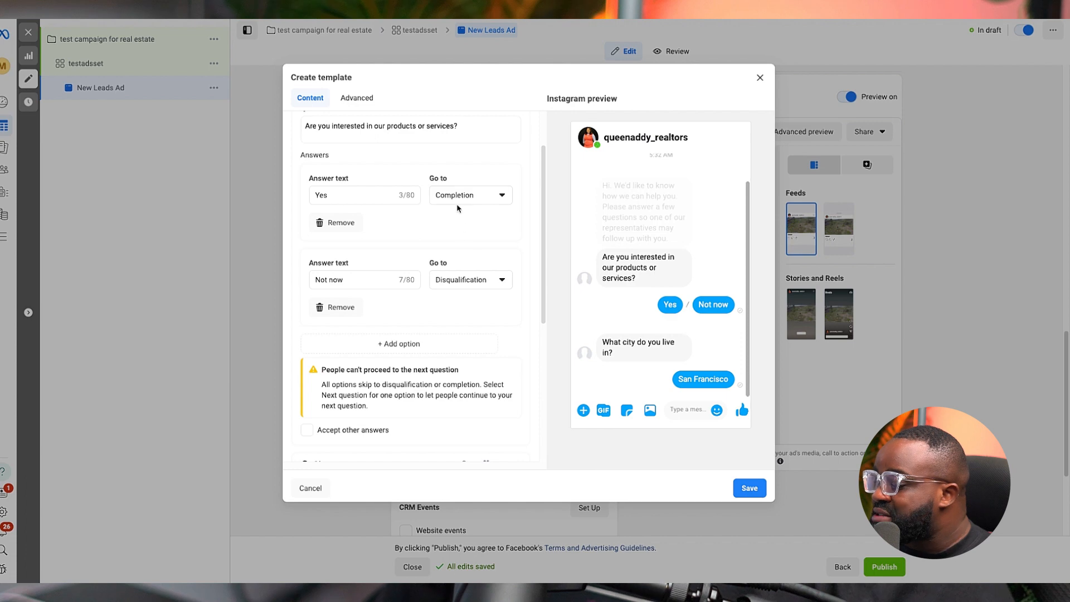
scroll(422, 301, "down", 4)
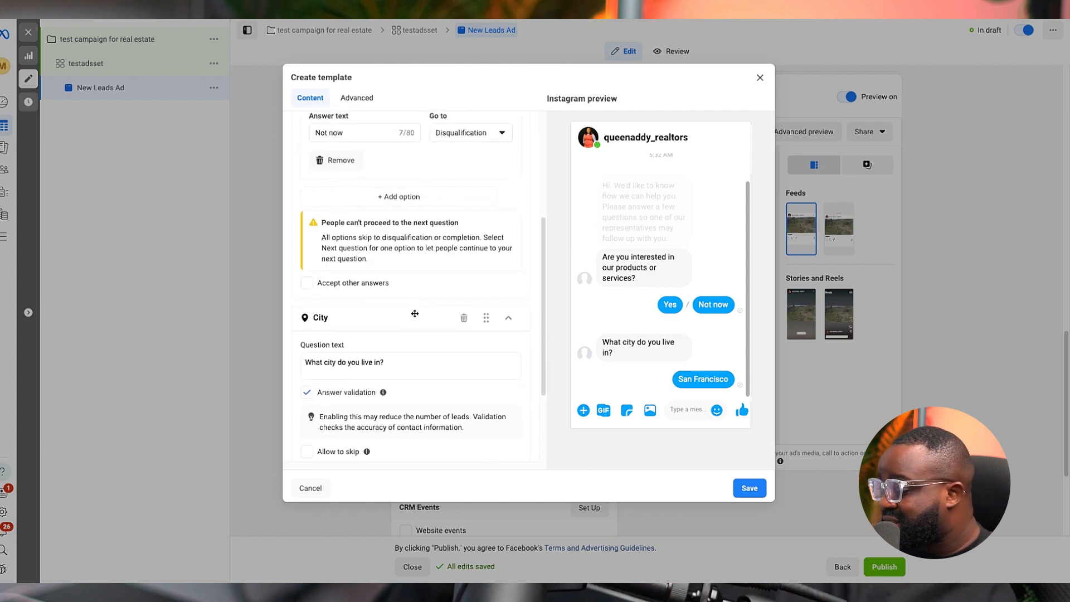
scroll(414, 313, "down", 3)
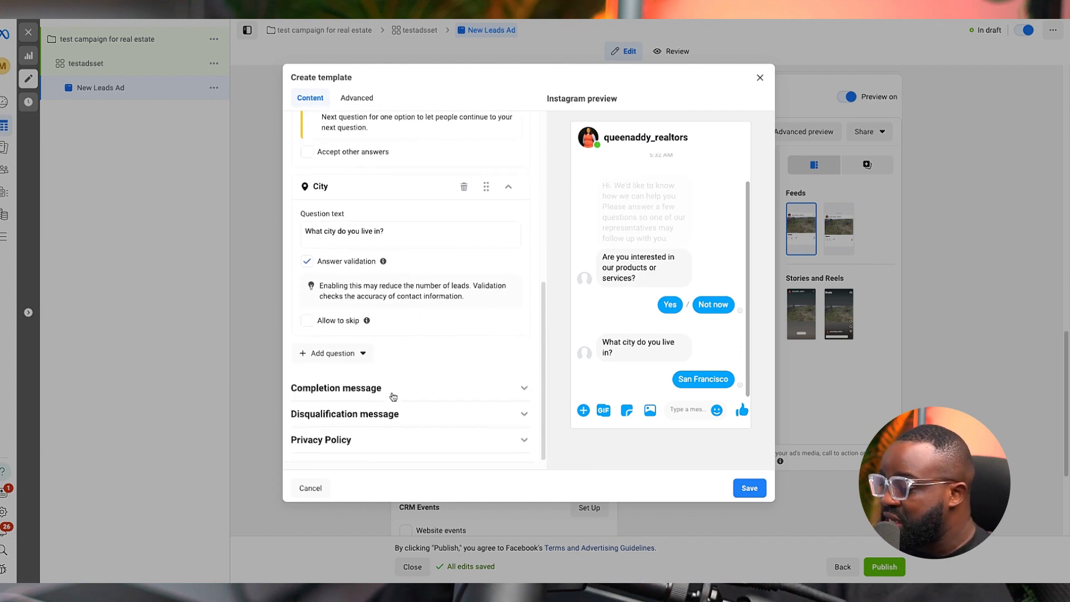
left_click(392, 390)
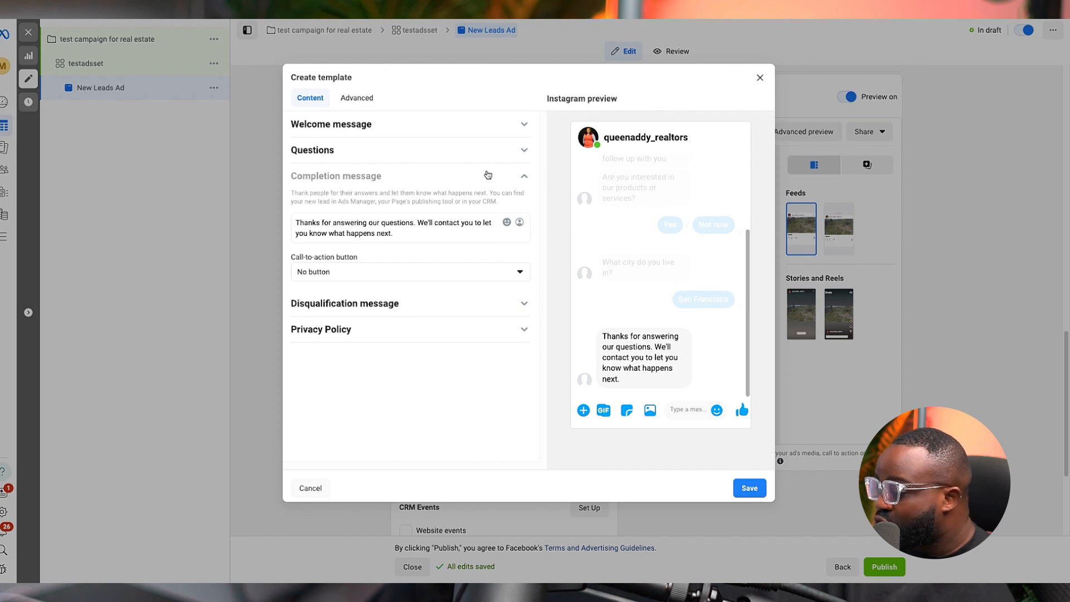
left_click(521, 177)
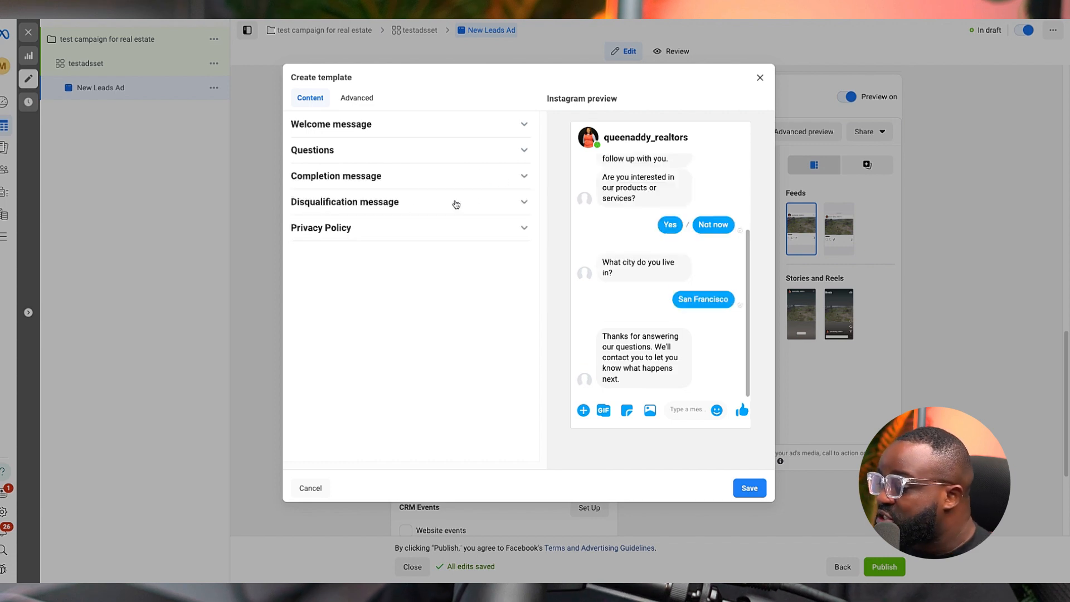
- Return the custom question's Yes answer to the Question destination, keeping Next question as its follow-up
left_click(513, 153)
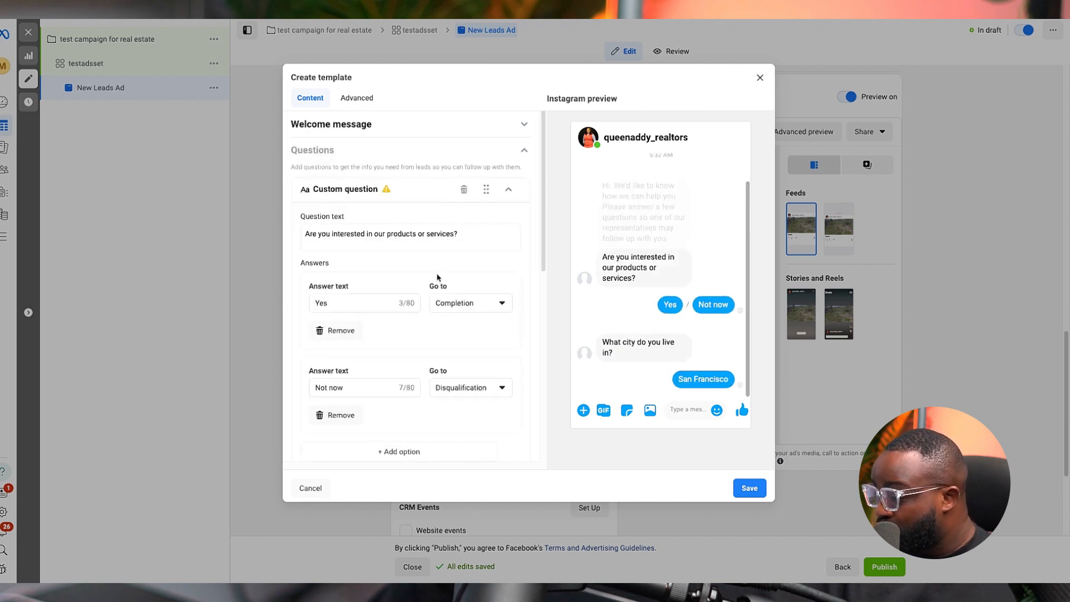
left_click(481, 308)
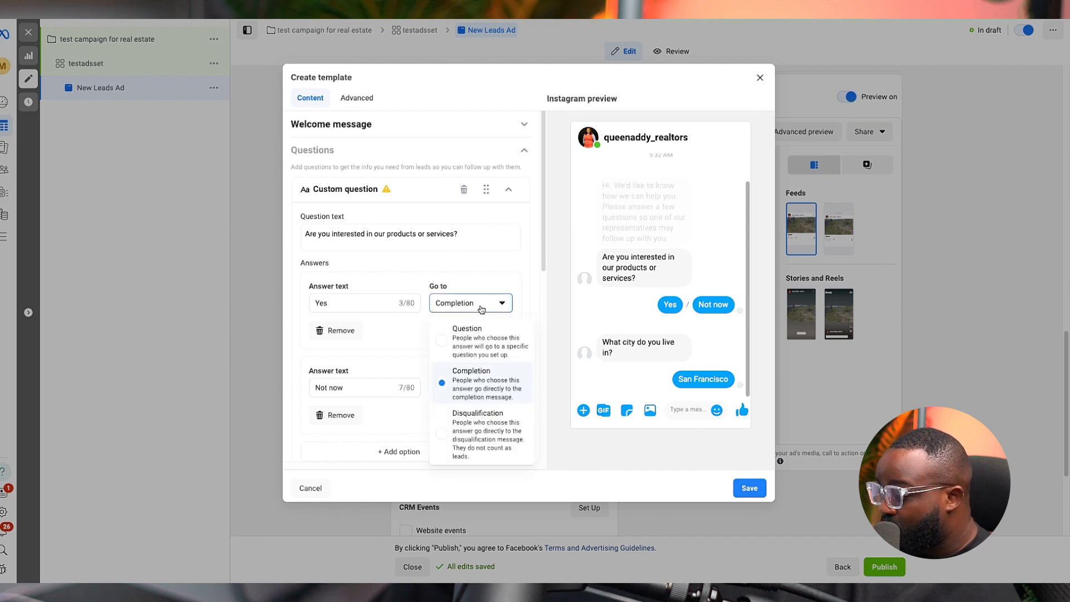
left_click(471, 346)
scroll(376, 357, "down", 2)
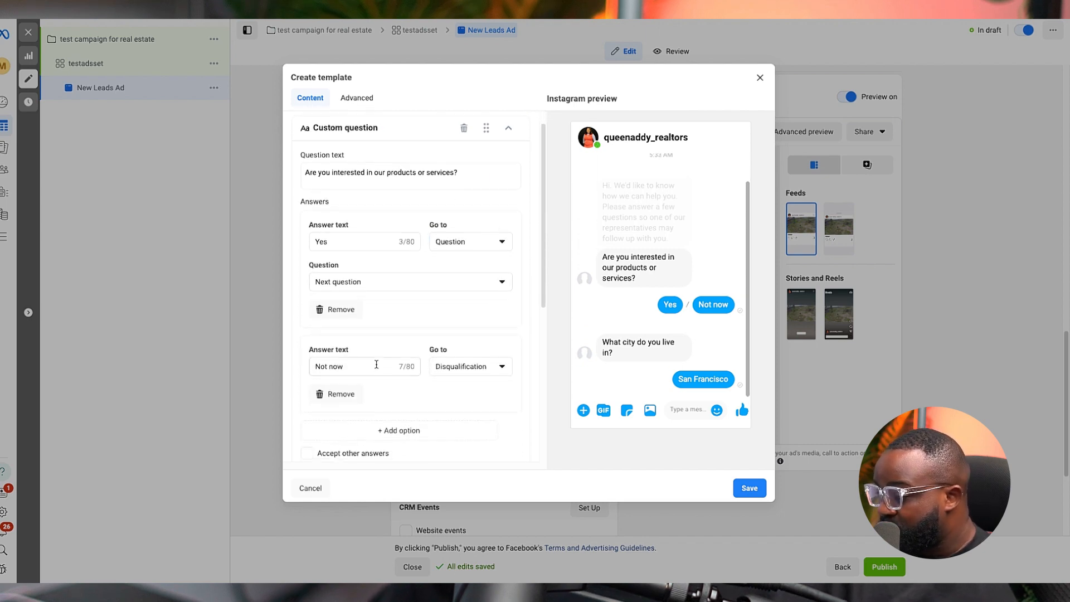
left_click(384, 283)
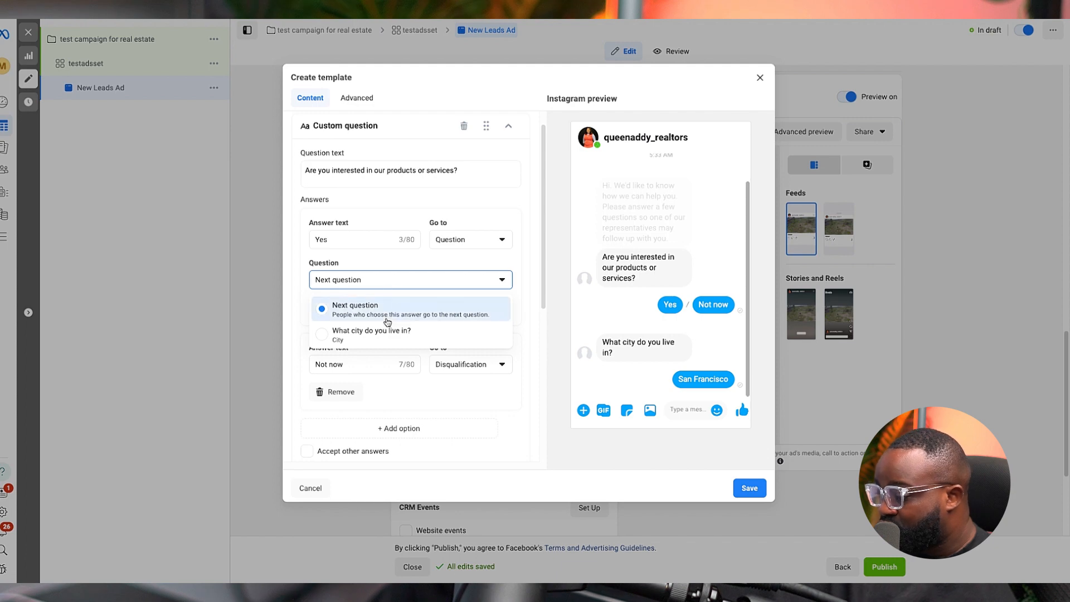
left_click(376, 275)
- Try a View website call-to-action button in the completion message and inspect its text and link fields
scroll(374, 343, "down", 4)
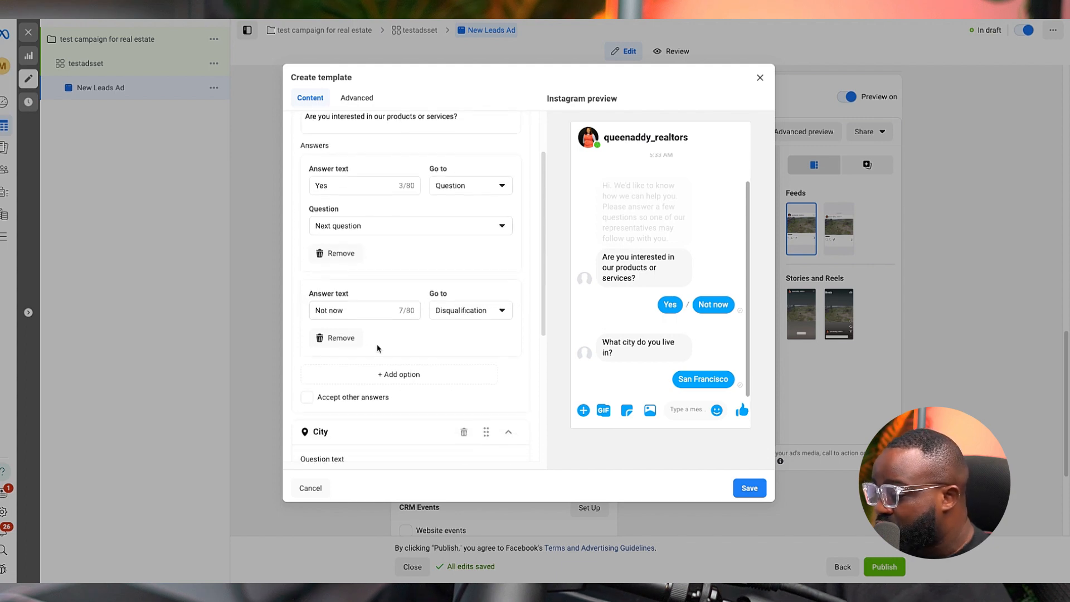
scroll(366, 258, "down", 3)
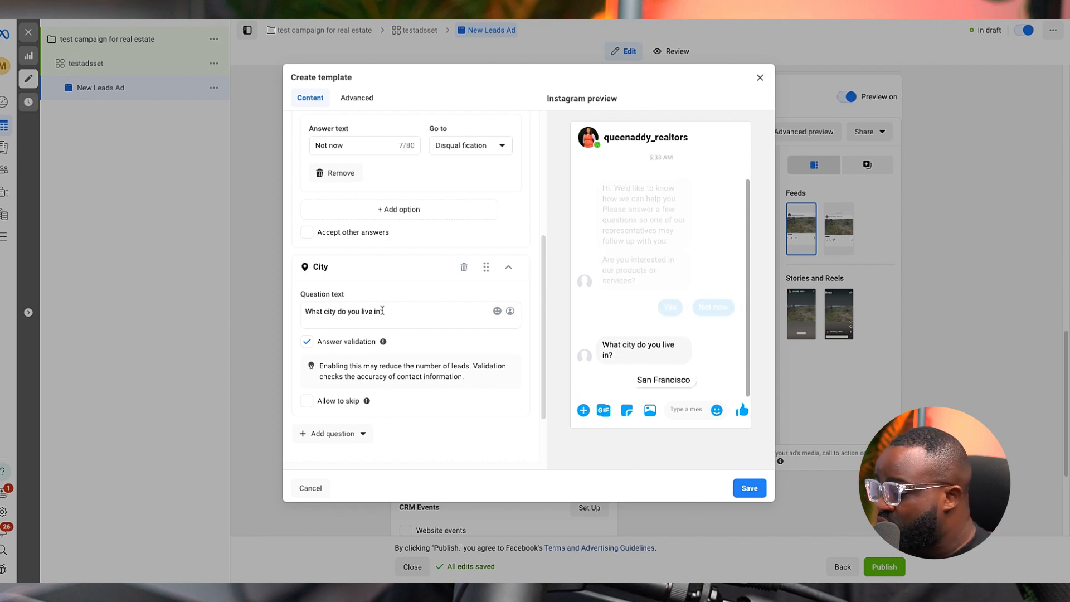
scroll(394, 353, "down", 3)
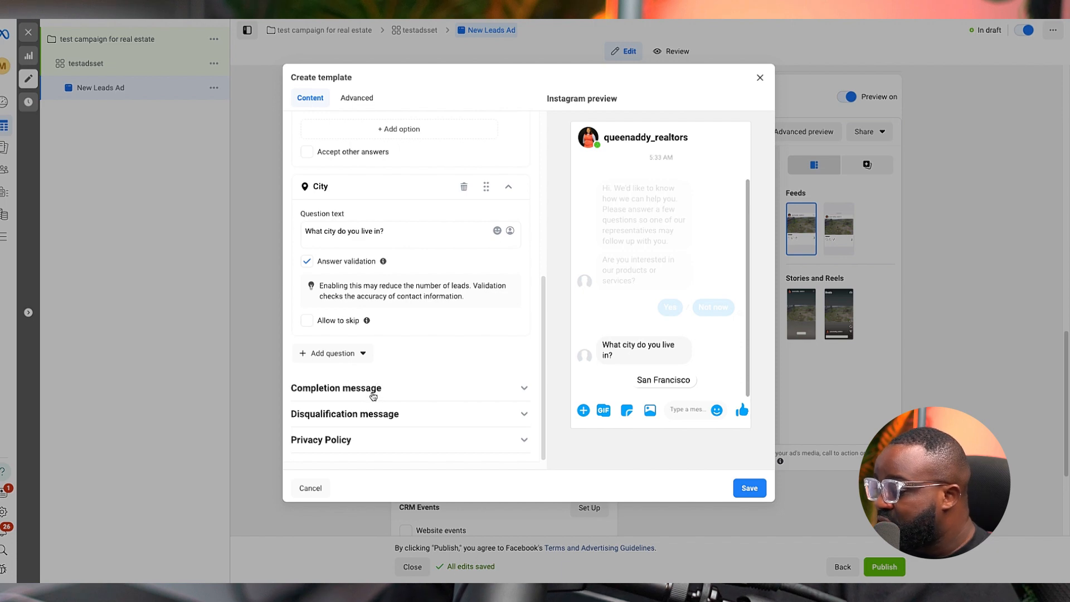
left_click(375, 392)
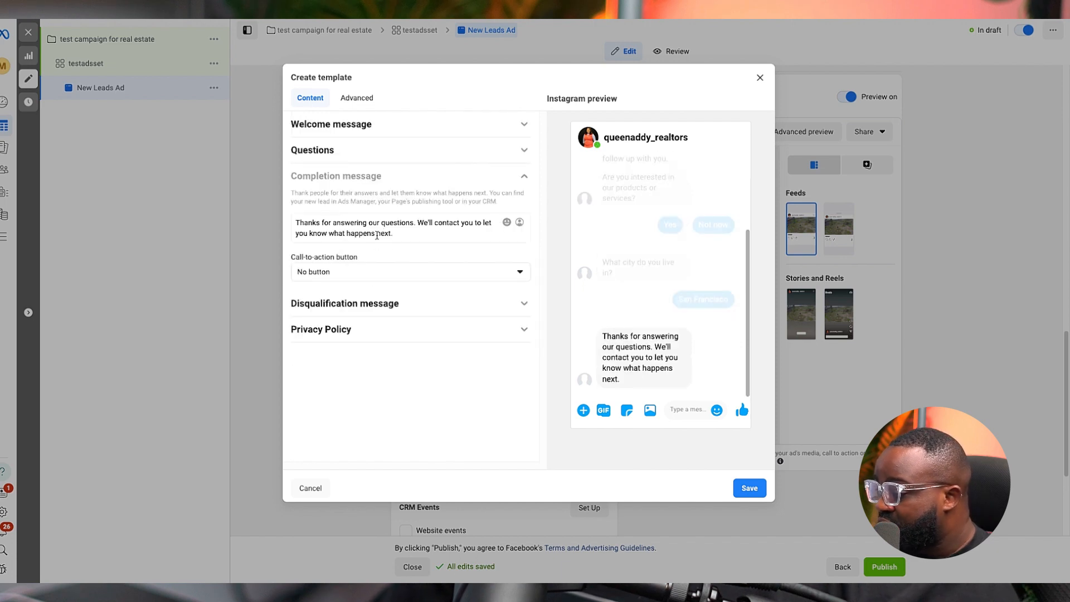
left_click(382, 272)
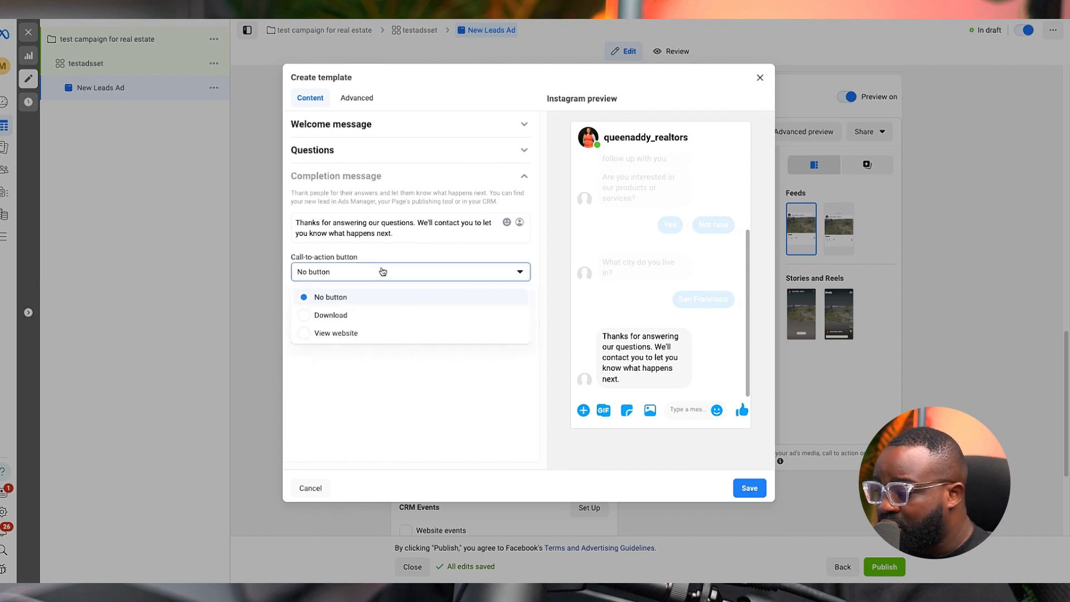
left_click(372, 334)
left_click(335, 308)
left_click(329, 340)
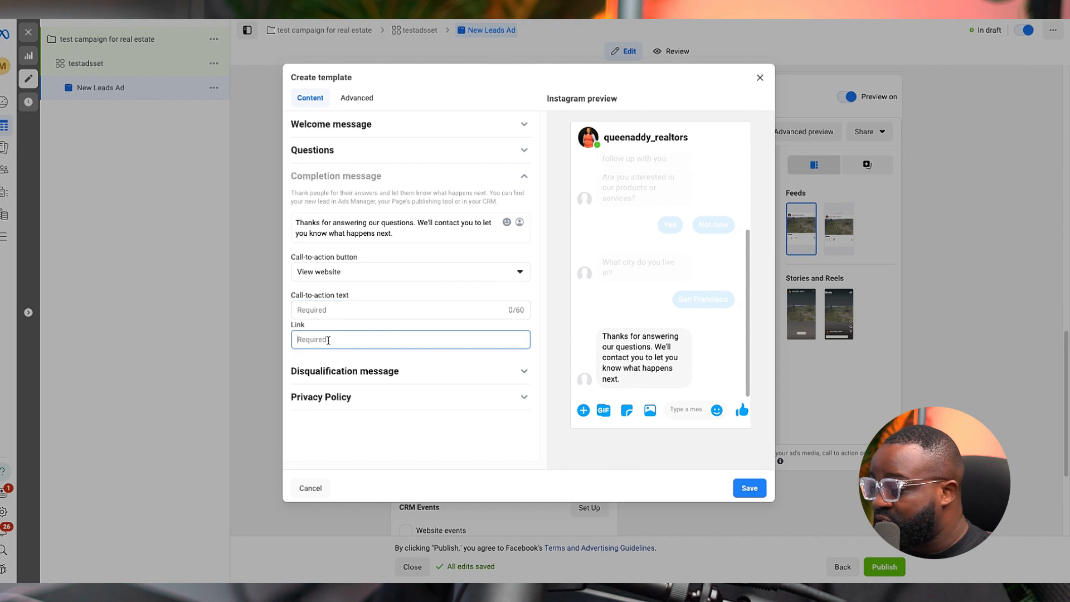
- Set the completion message's call-to-action button back to No button
left_click(352, 275)
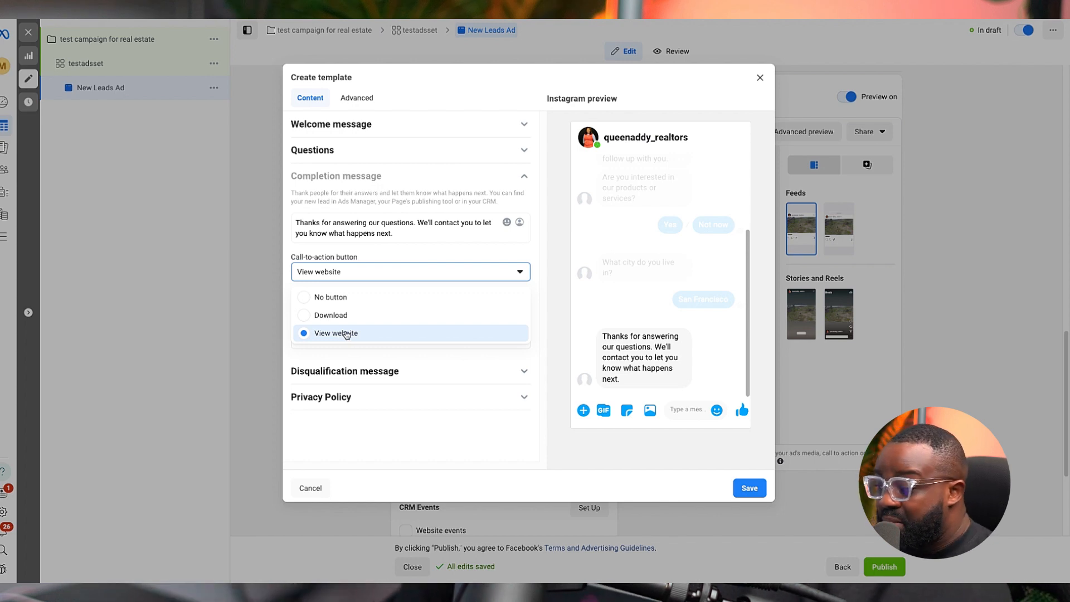
left_click(399, 270)
left_click(393, 275)
left_click(353, 300)
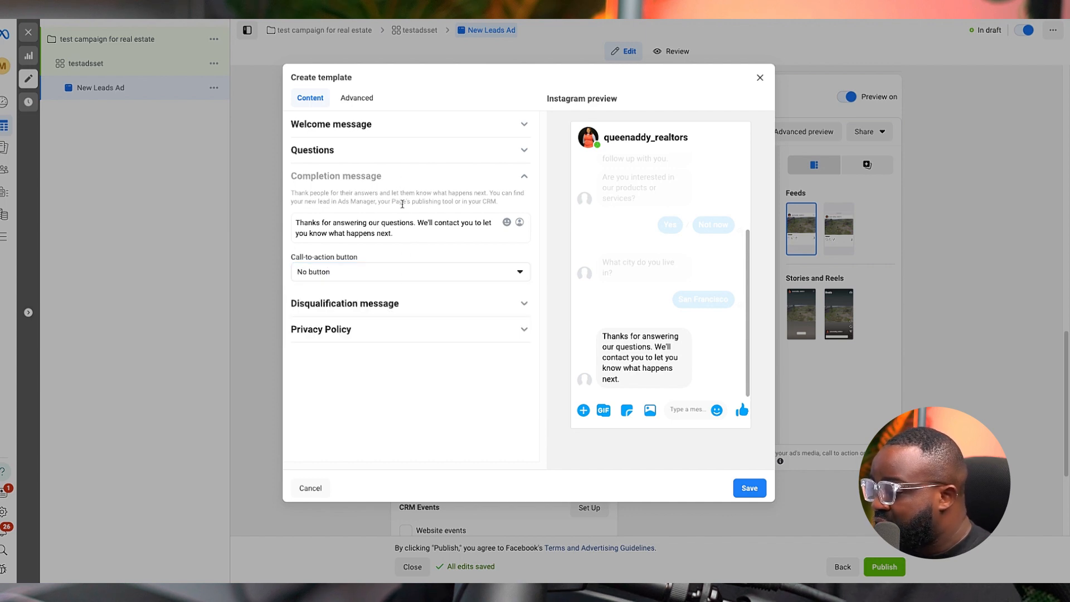
- Try adding a third answer option to the custom question, and remove it again
left_click(401, 157)
scroll(413, 345, "down", 5)
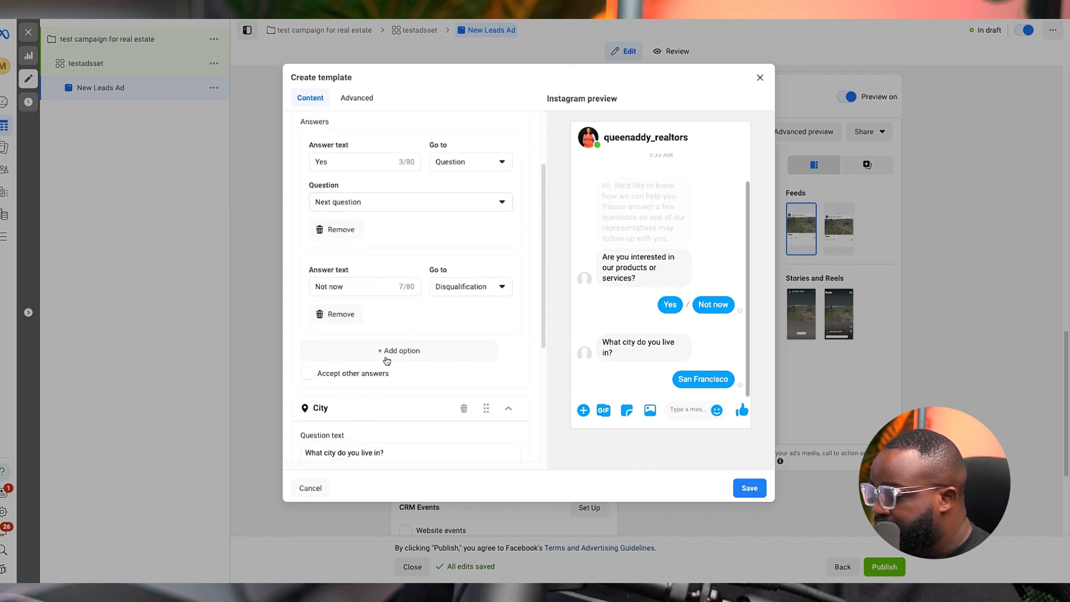
left_click(387, 356)
scroll(383, 364, "down", 2)
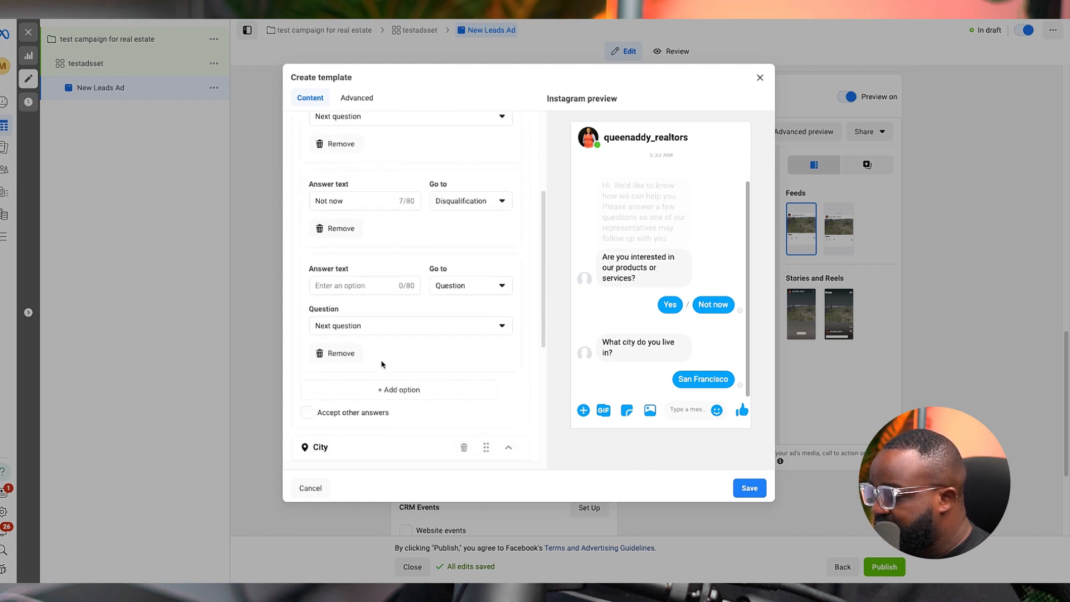
left_click(338, 350)
- Add a Phone number question to the chat template and delete the City question
scroll(351, 379, "down", 2)
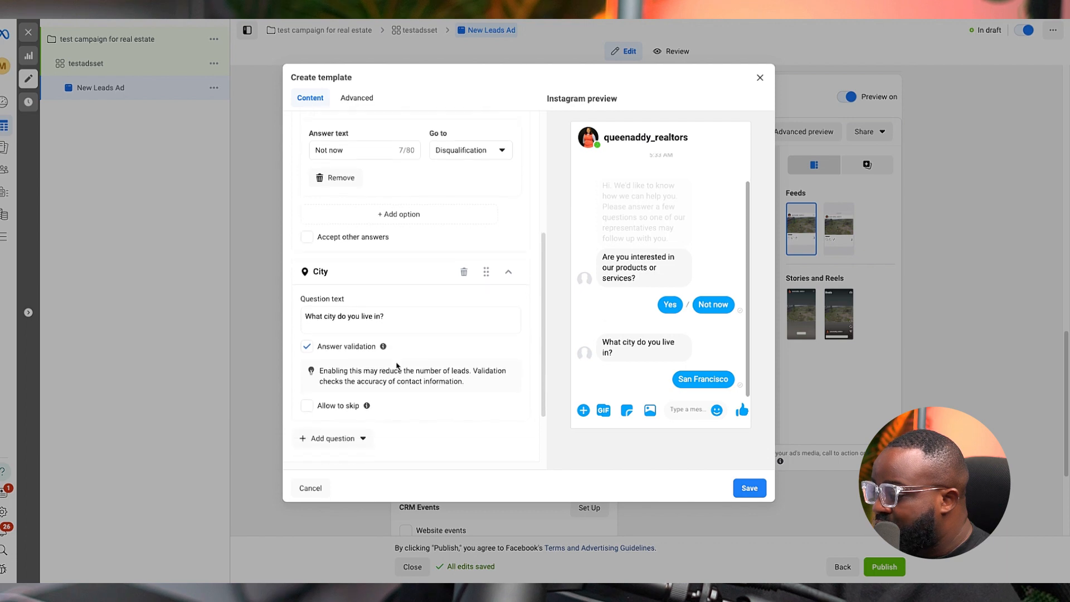
left_click(357, 396)
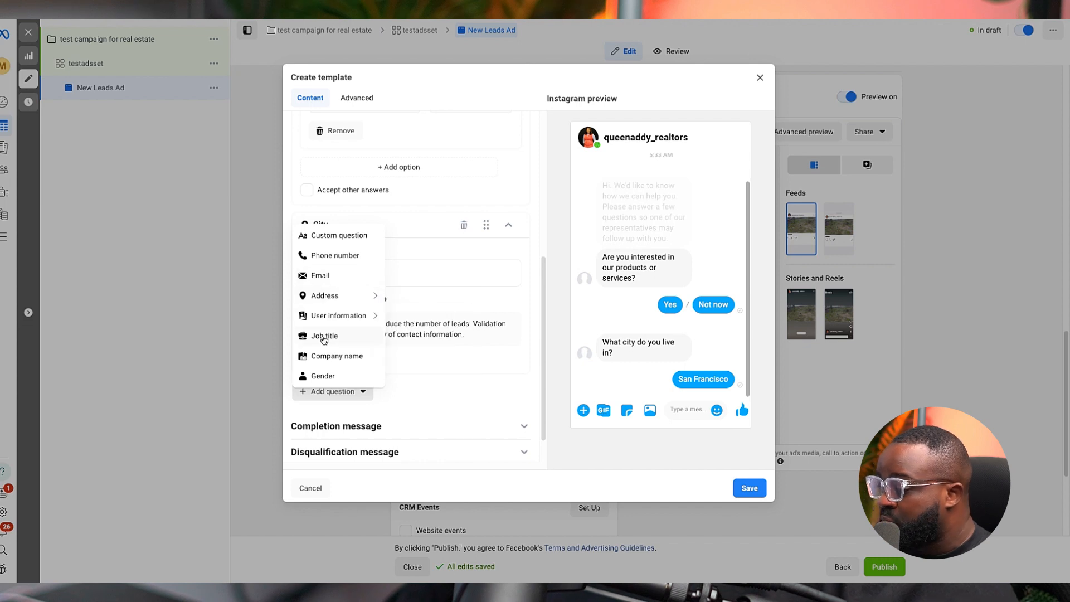
left_click(348, 261)
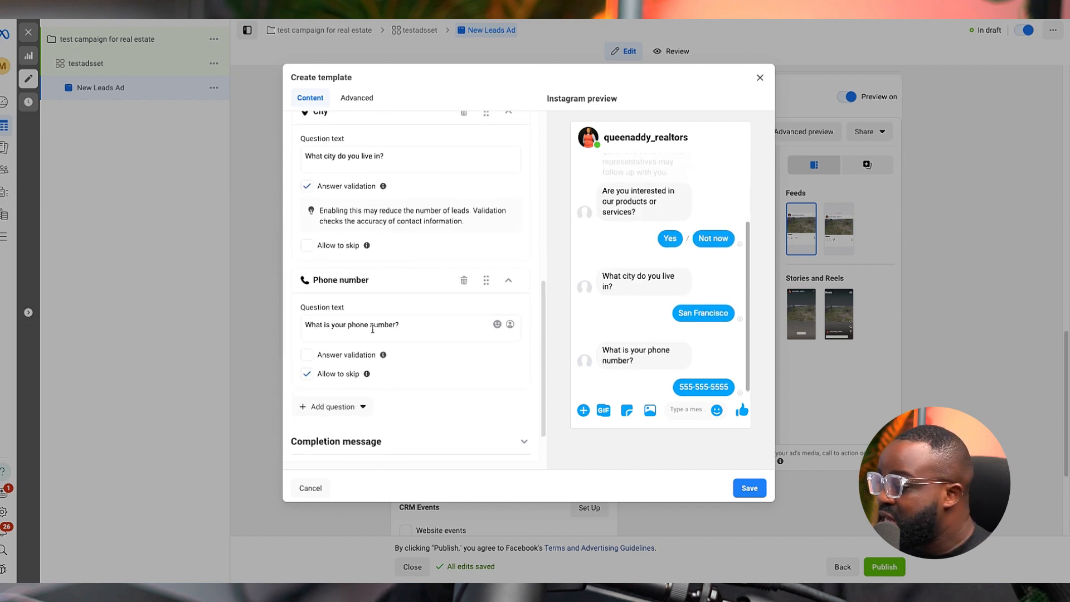
scroll(399, 317, "up", 1)
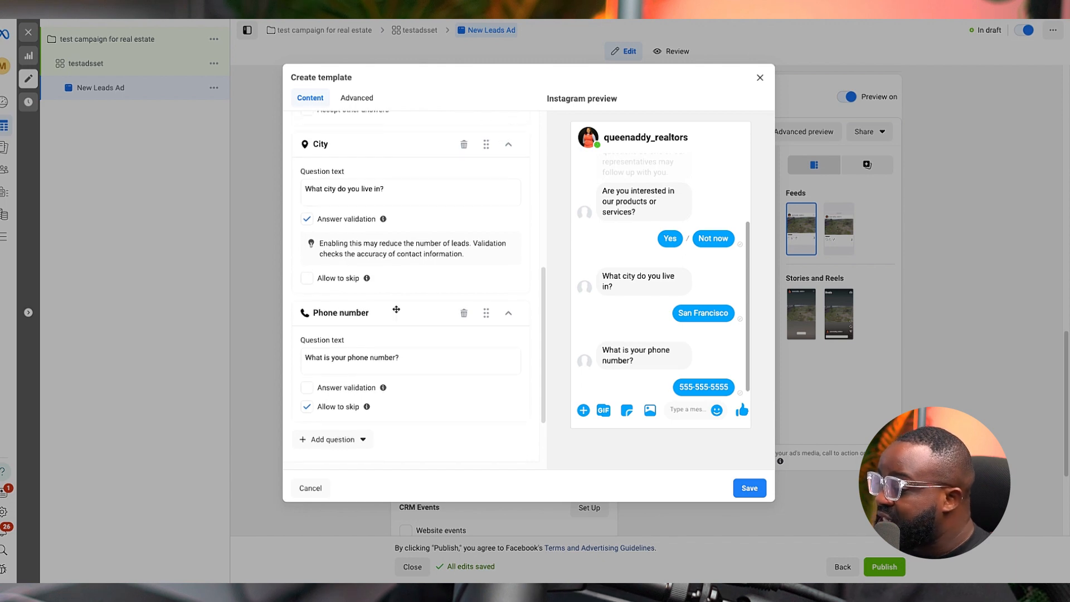
left_click(464, 144)
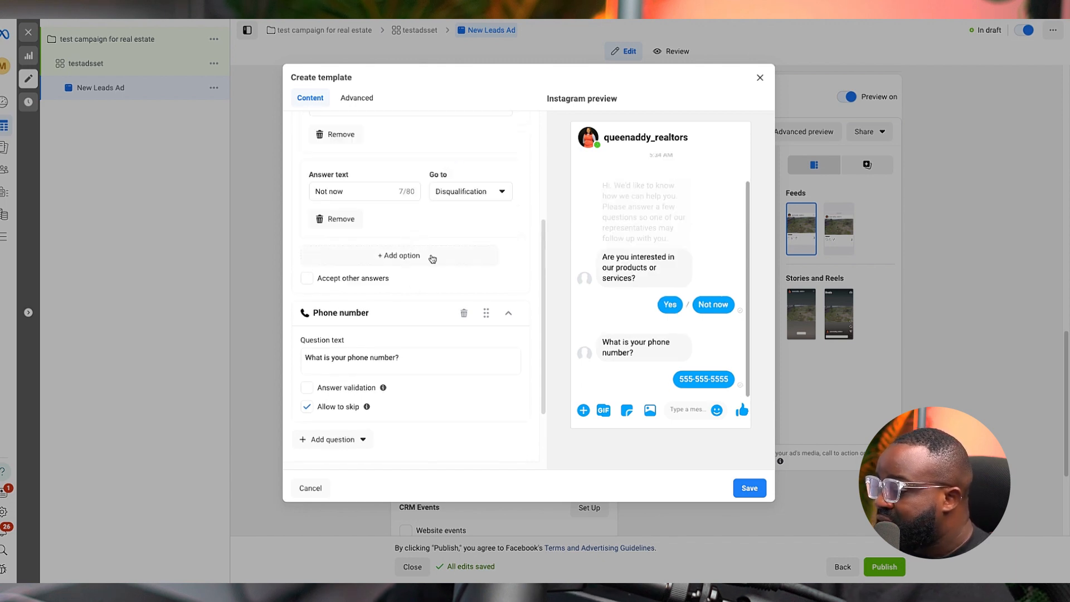
- Set the custom question's Yes answer to lead to the question "What is your phone number?"
scroll(432, 259, "up", 1)
scroll(456, 259, "up", 3)
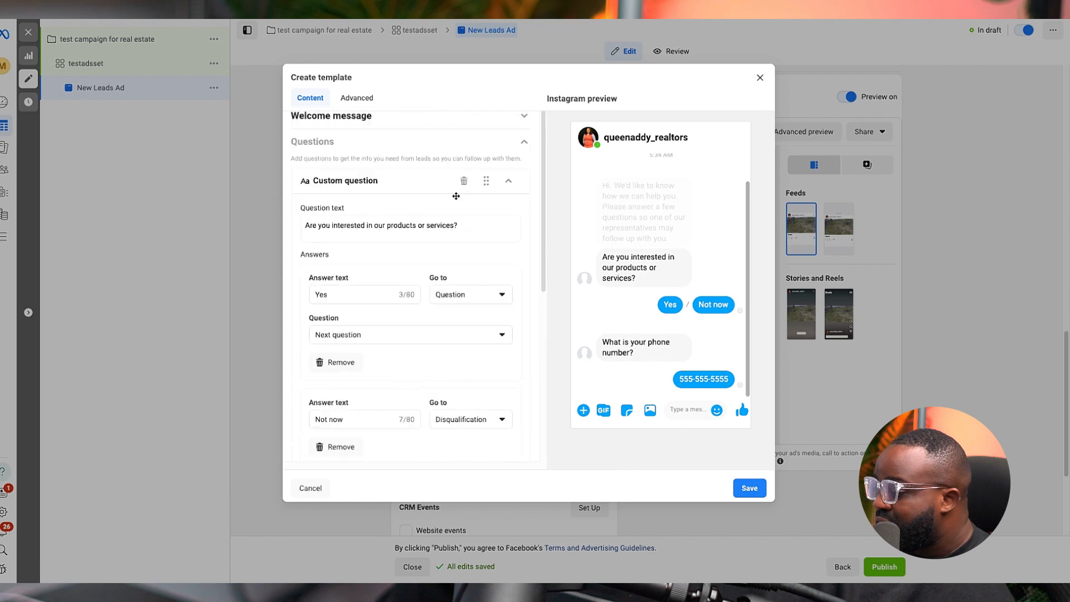
left_click(466, 308)
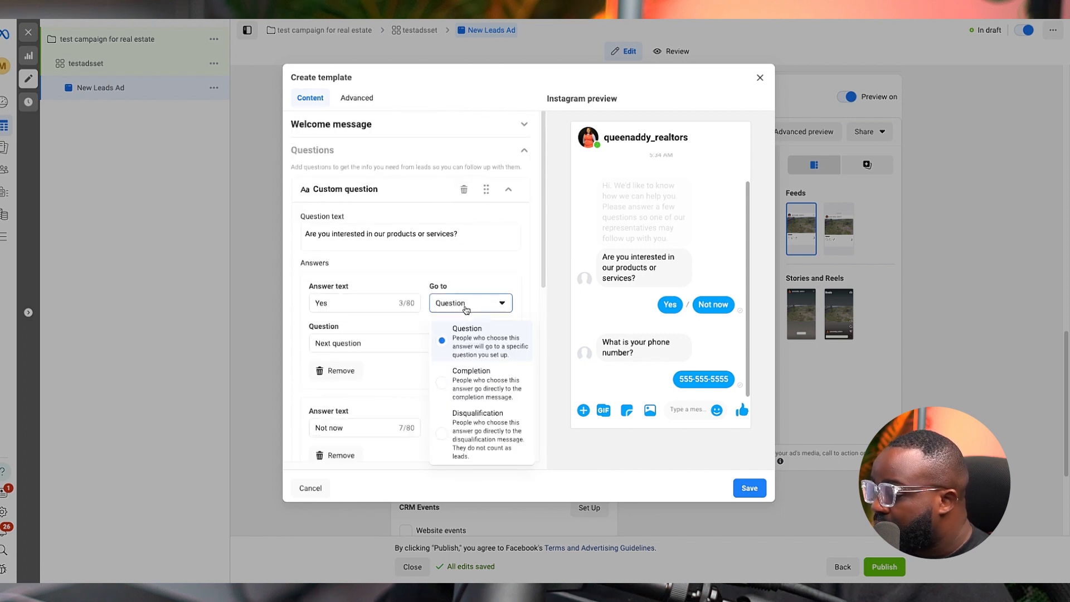
left_click(465, 305)
scroll(446, 290, "down", 1)
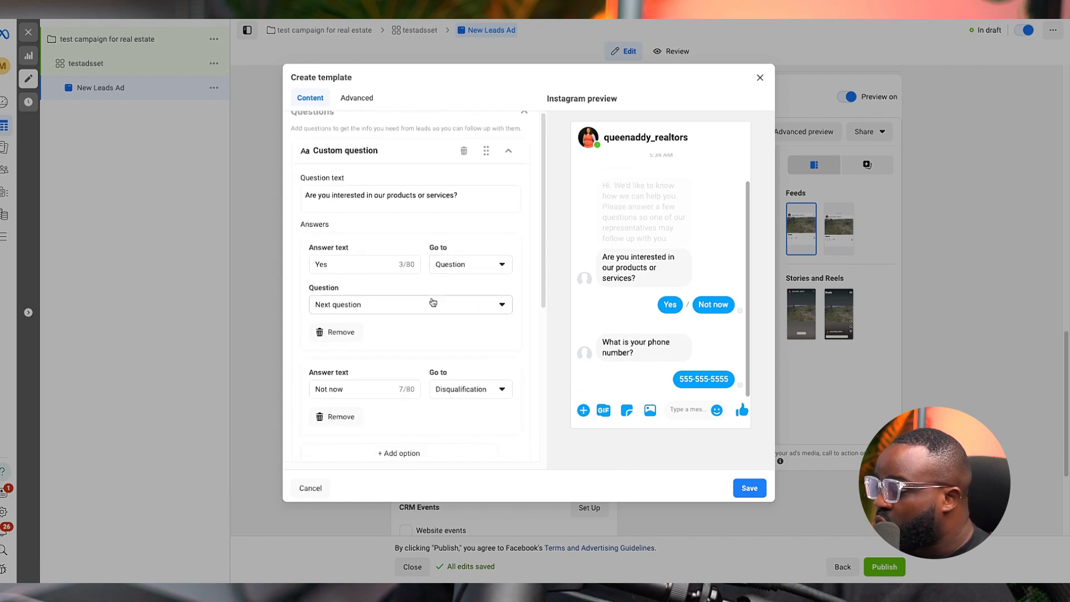
left_click(433, 303)
left_click(396, 358)
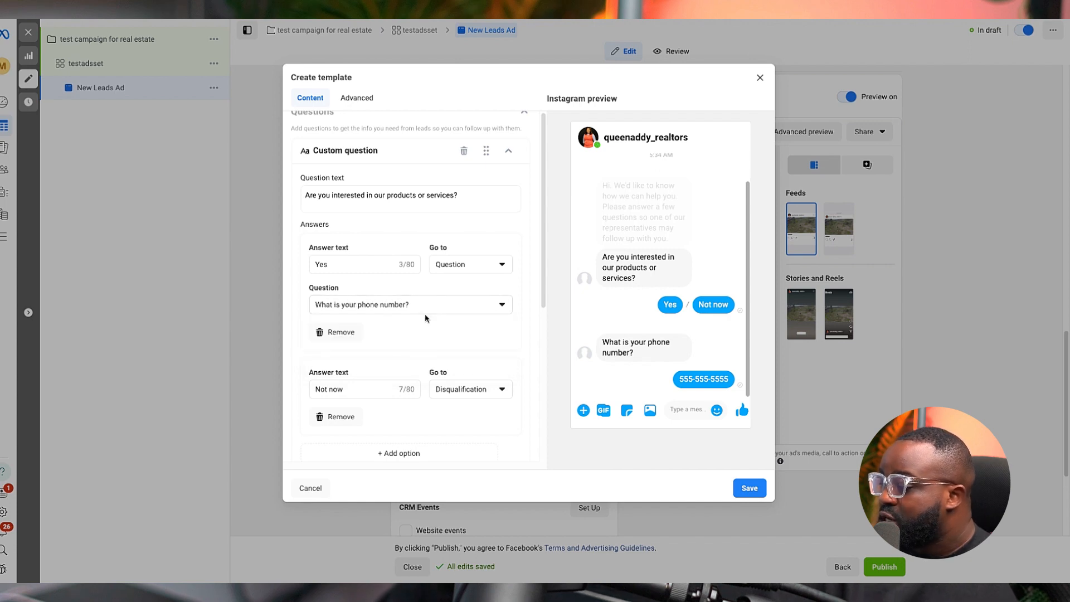
- Turn on answer validation for the Phone number question
scroll(426, 322, "down", 3)
scroll(427, 325, "up", 2)
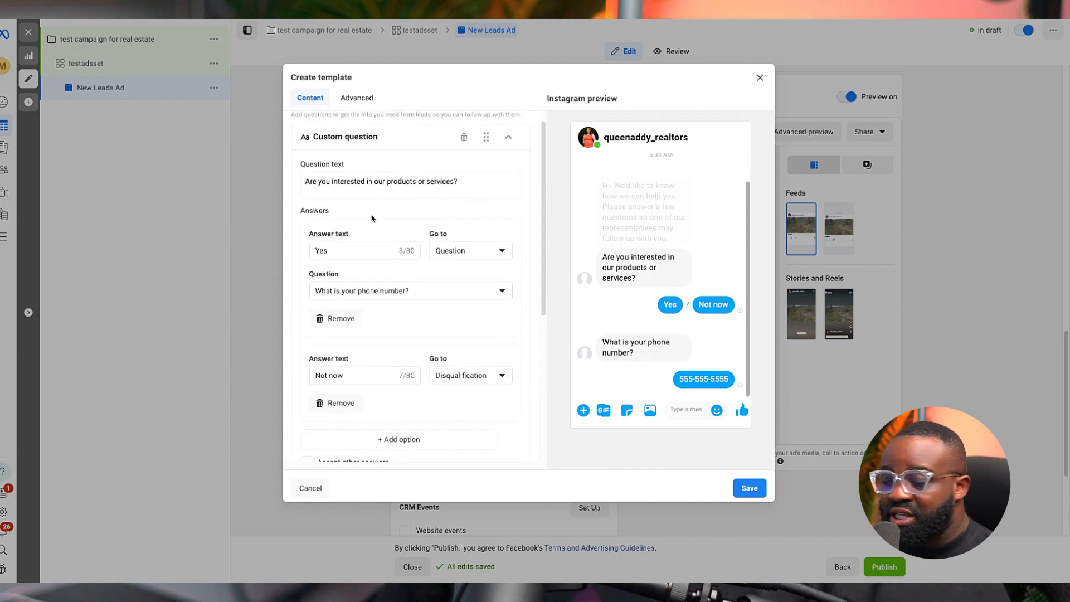
scroll(371, 218, "up", 2)
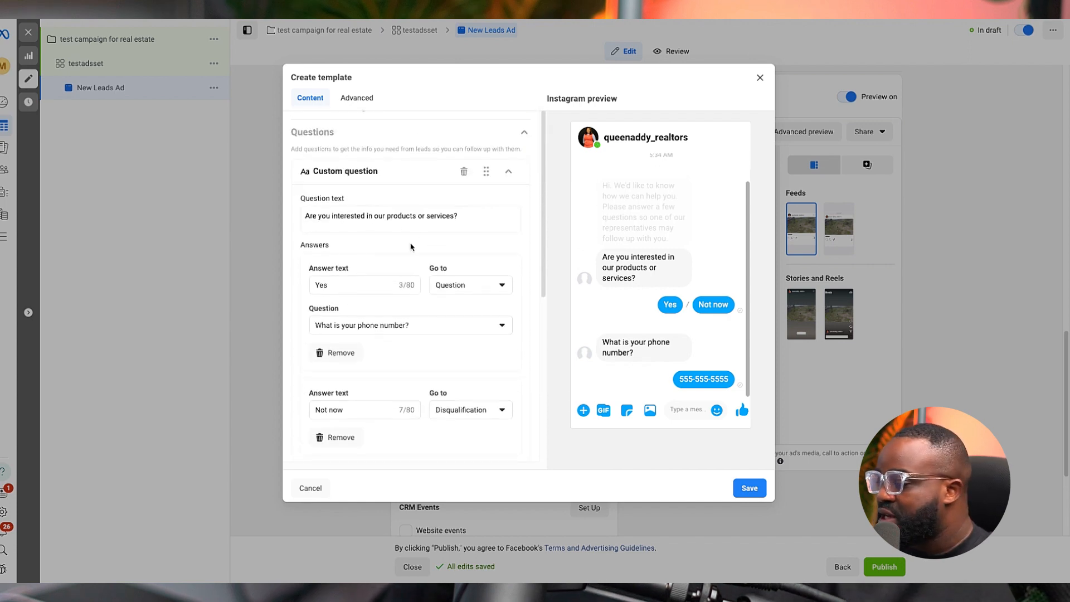
scroll(415, 239, "down", 2)
scroll(365, 269, "down", 3)
scroll(365, 269, "down", 3)
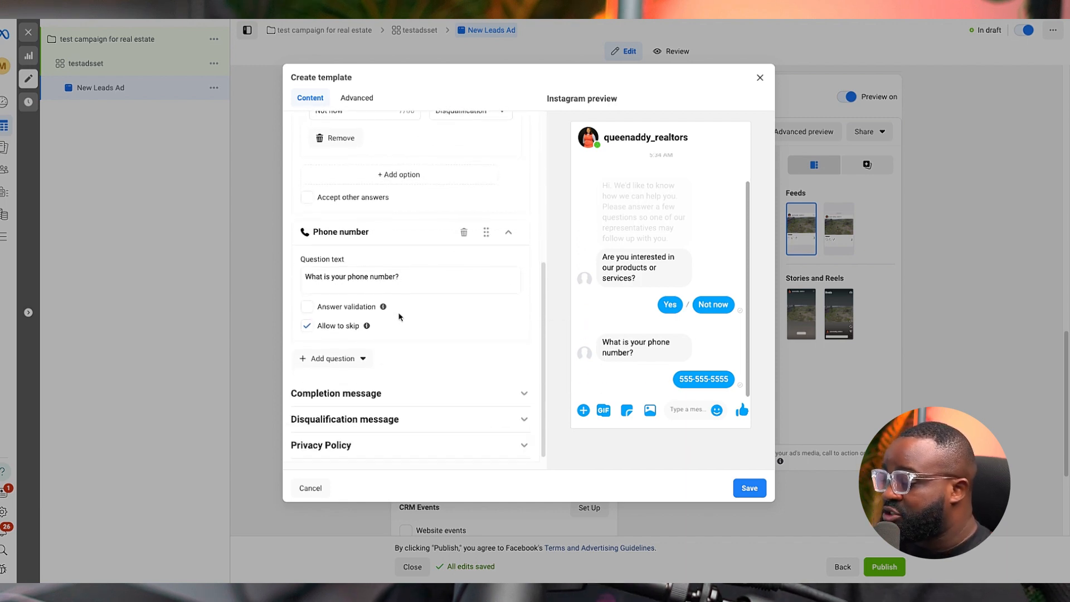
left_click(307, 308)
mouse_move(366, 320)
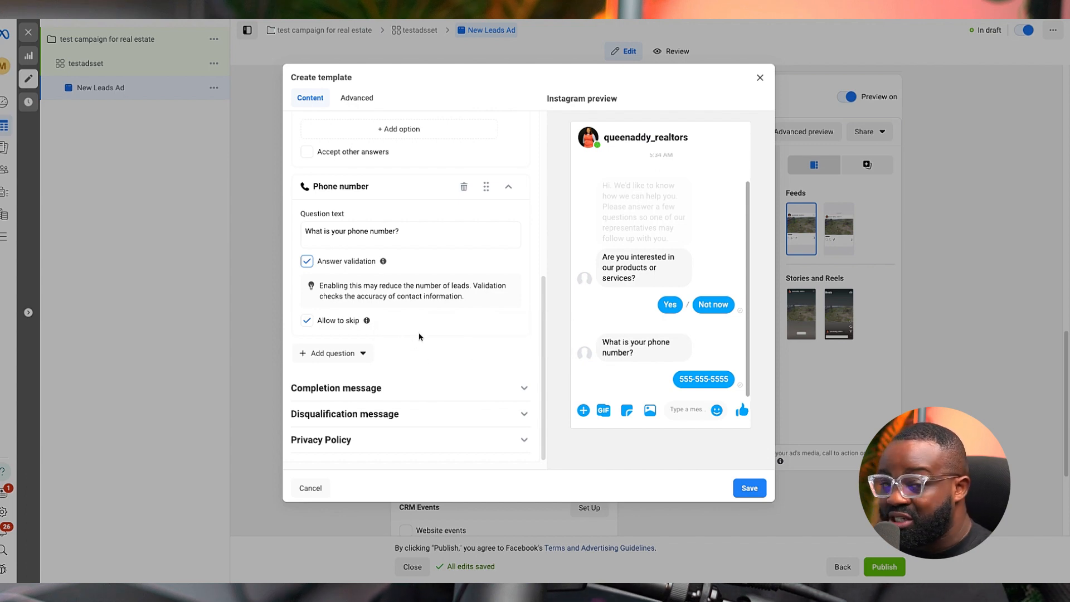
- Append "We need this to reachout" to the Phone number question's text
left_click(414, 228)
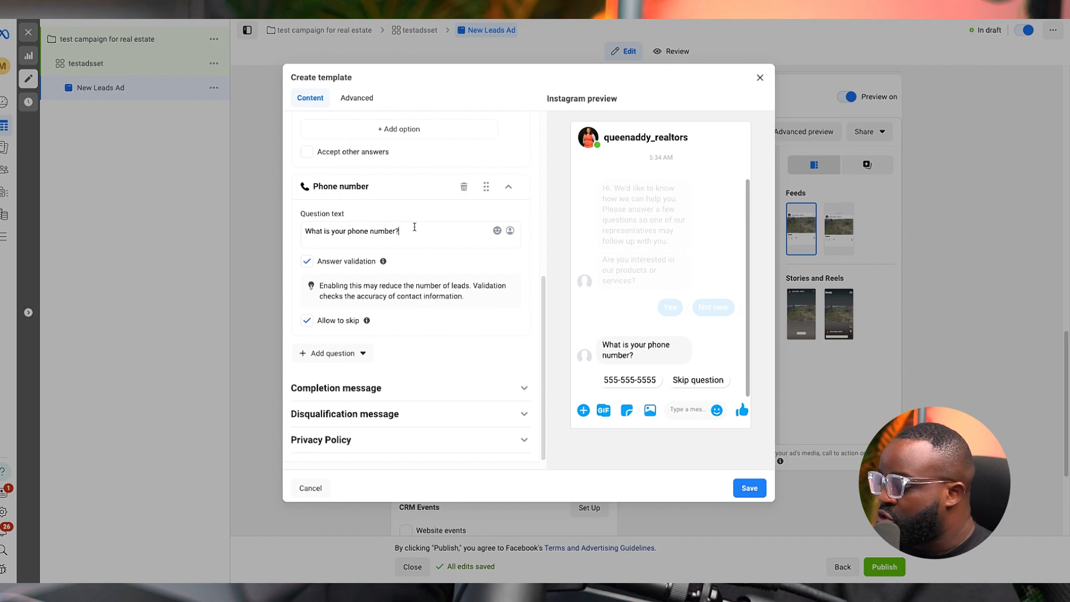
type("W")
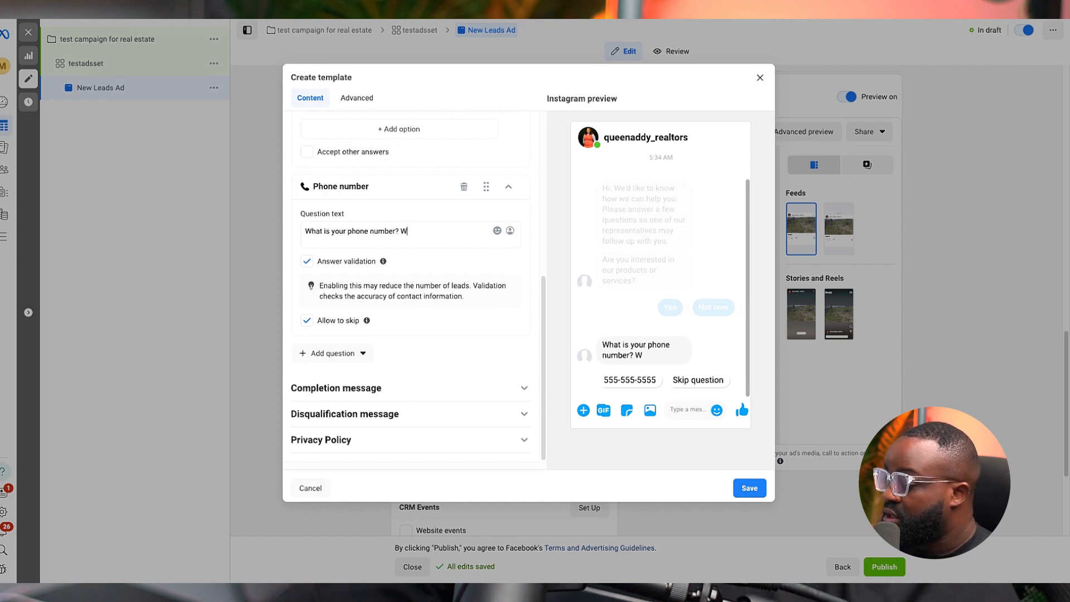
type("e need ")
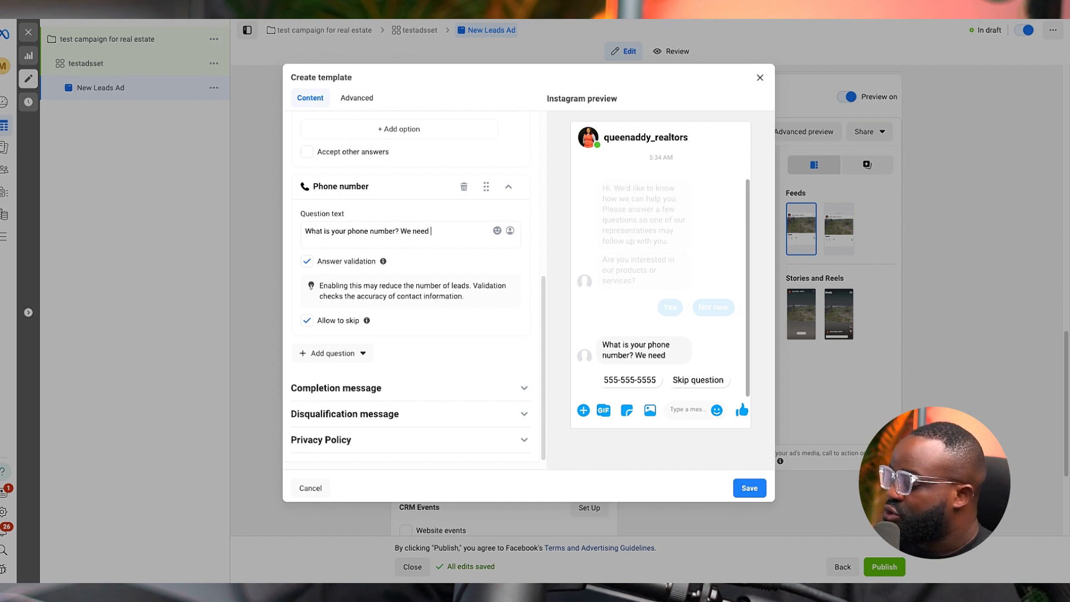
type("this to reachout")
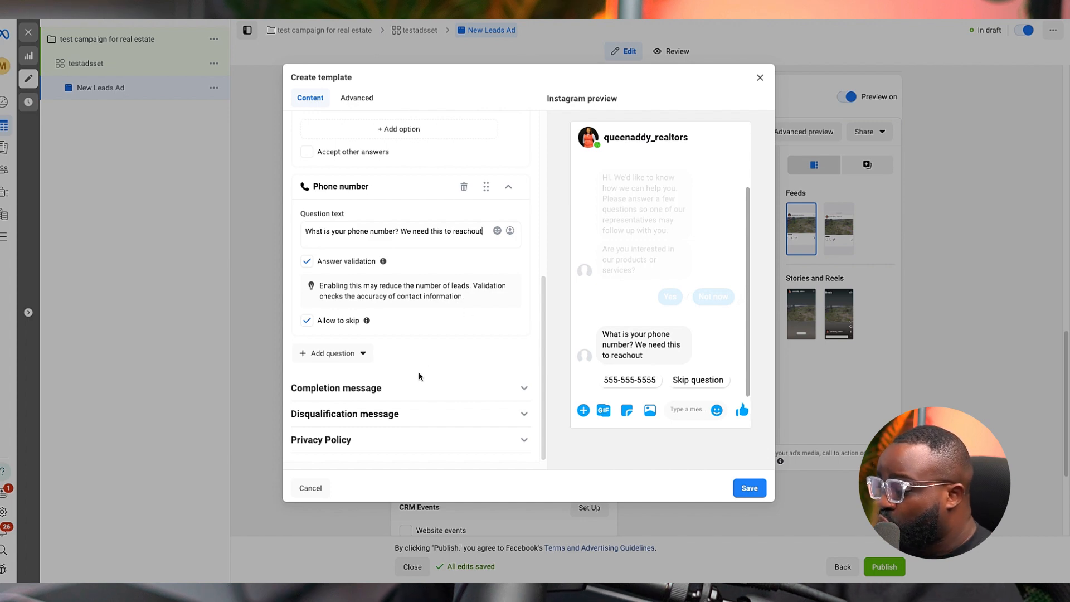
- Set the completion message's call-to-action button to View website and inspect its link field
left_click(382, 389)
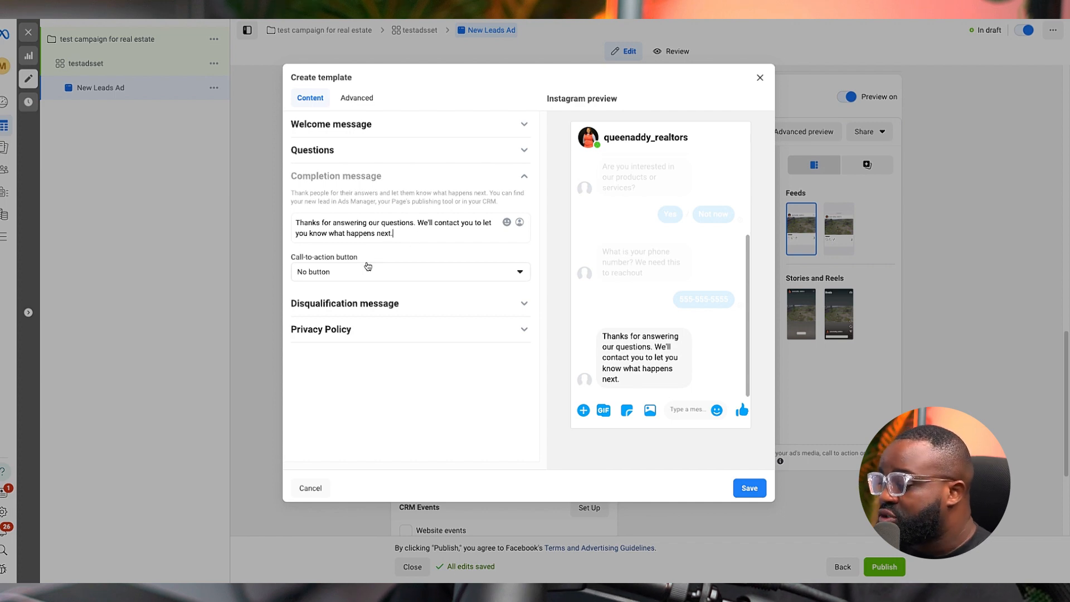
left_click(360, 276)
left_click(347, 332)
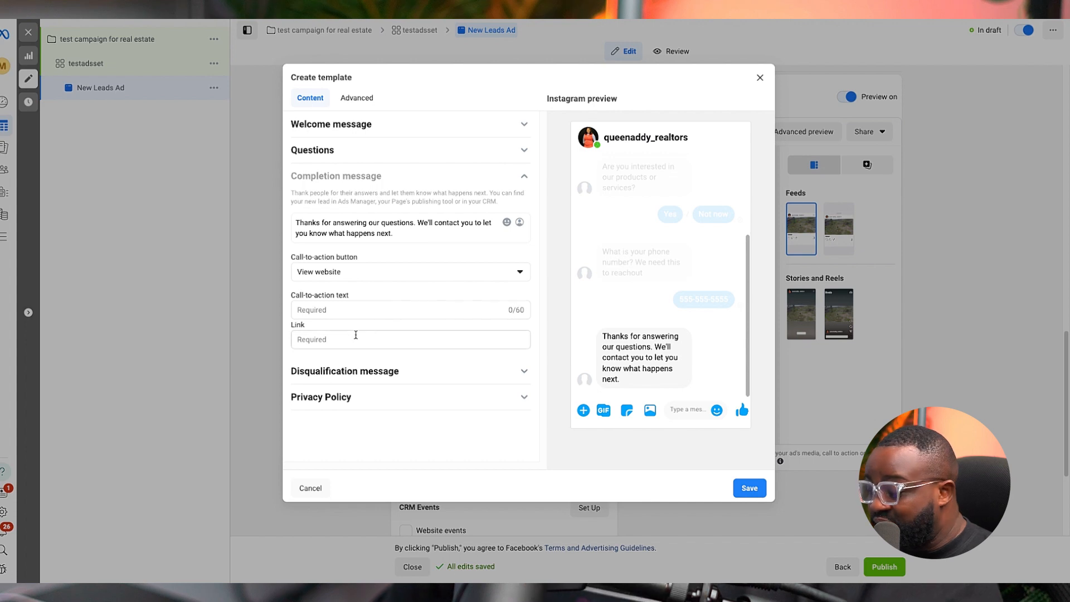
left_click(355, 334)
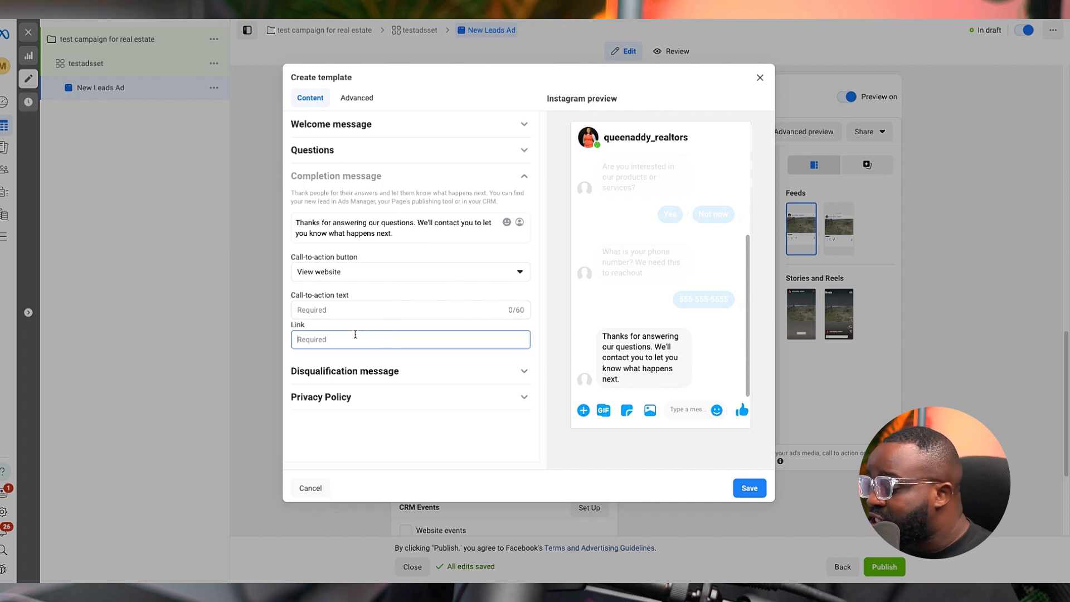
left_click(393, 372)
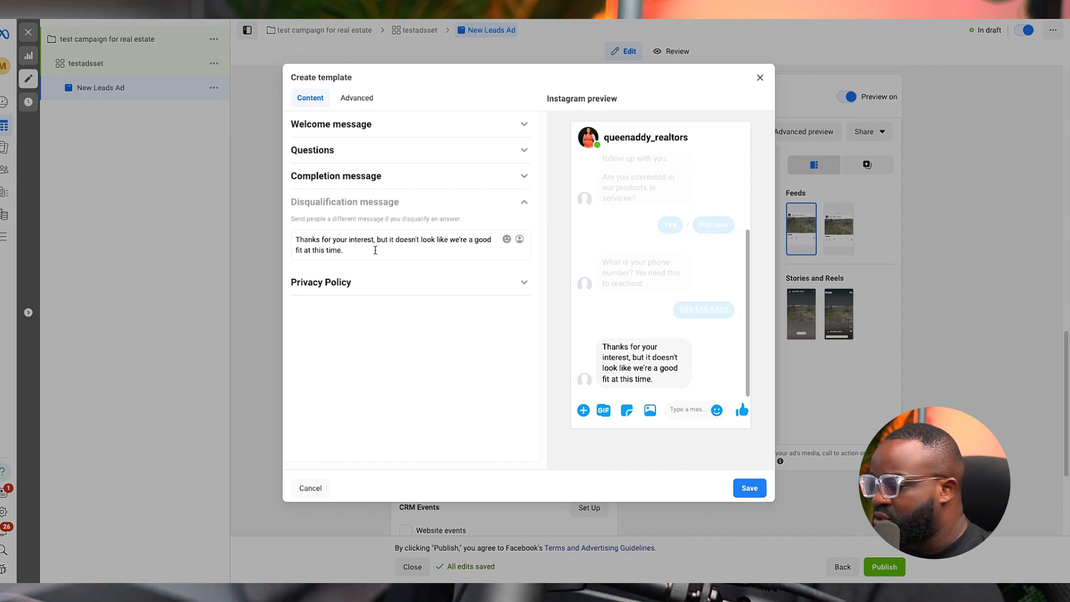
left_click(396, 281)
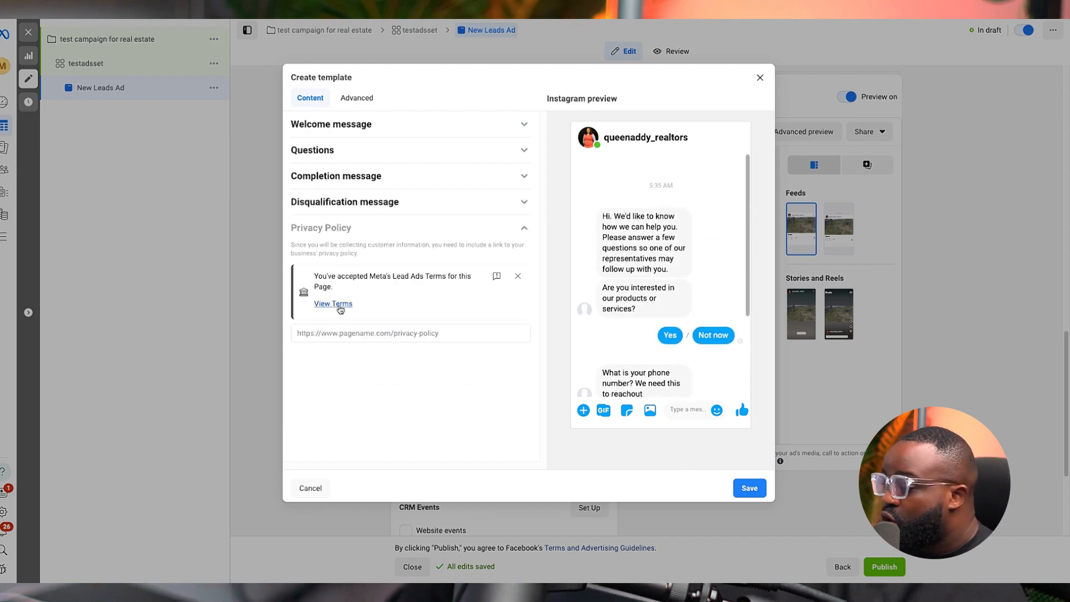
left_click(399, 333)
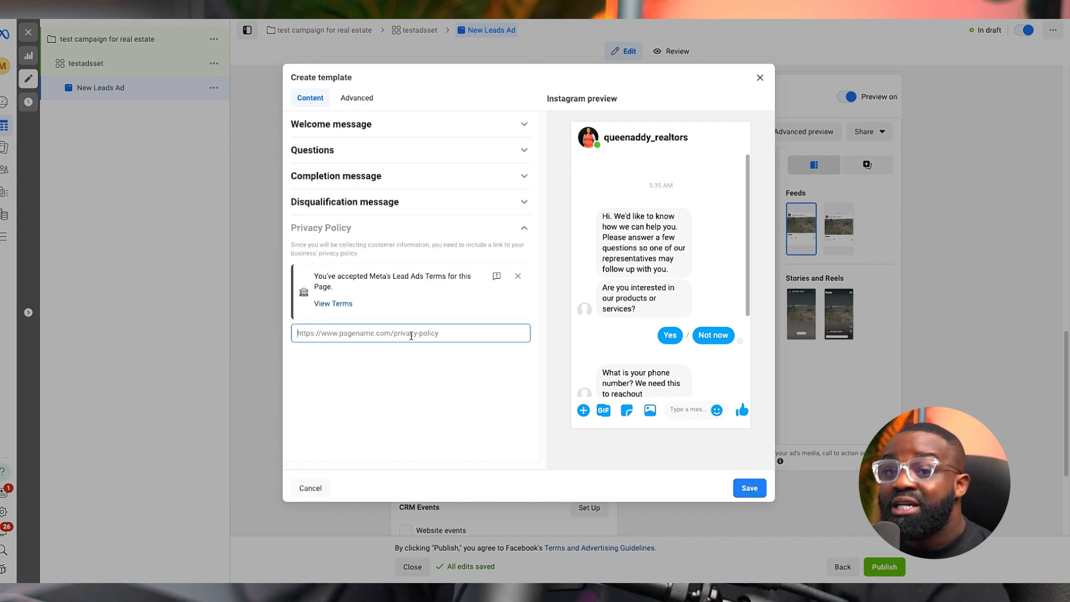
type("www.rubish.com")
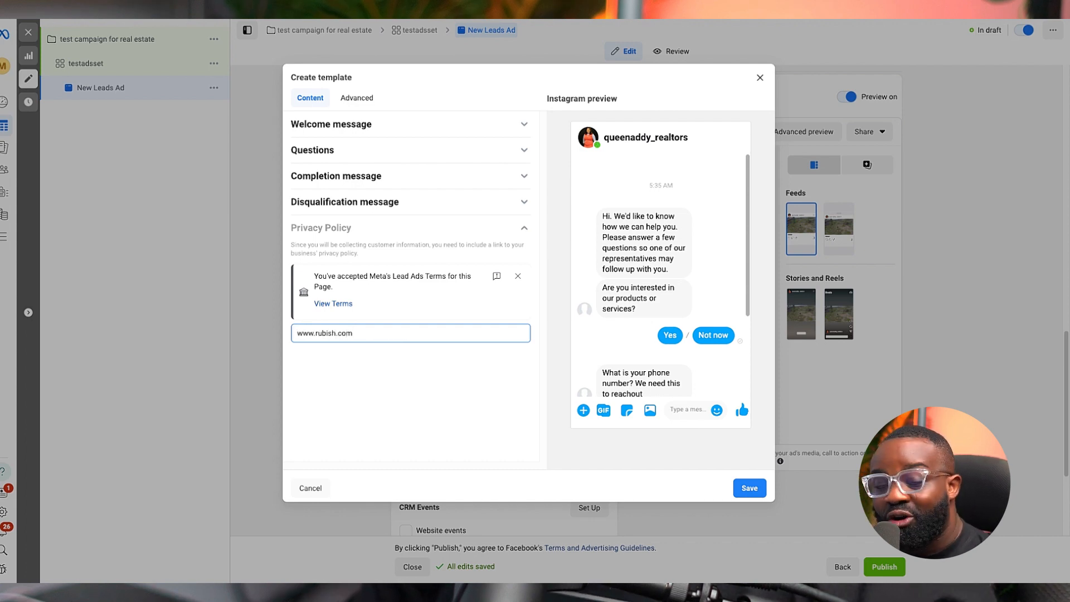